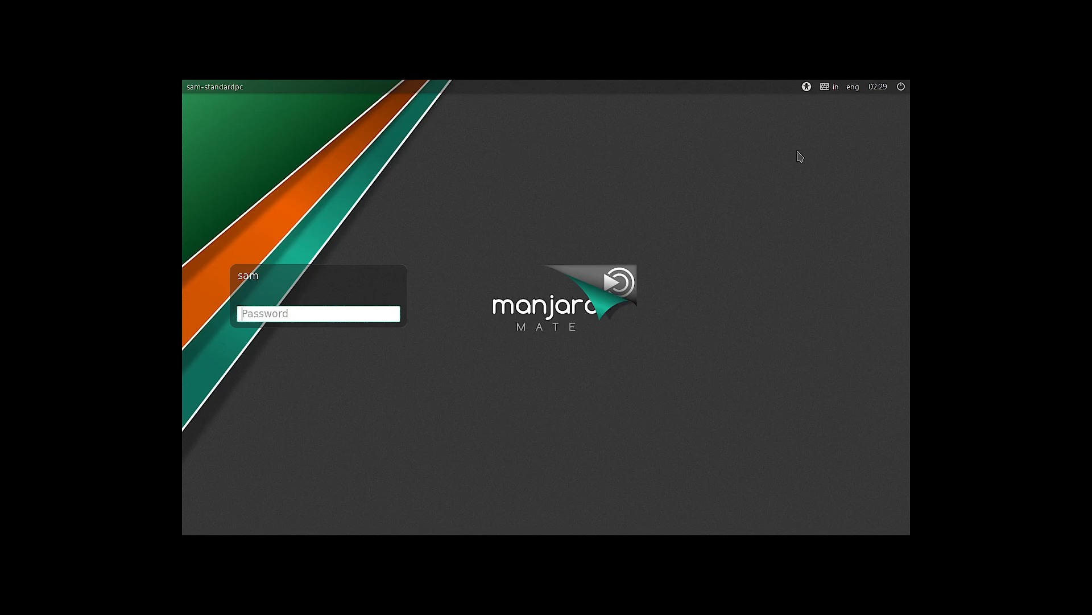
click(806, 88)
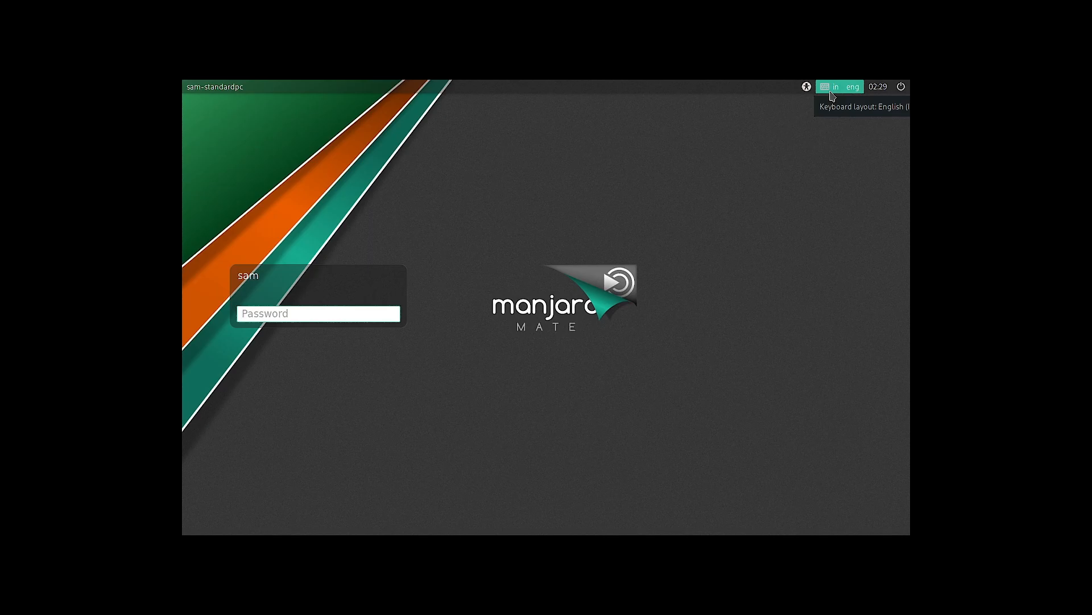
click(901, 86)
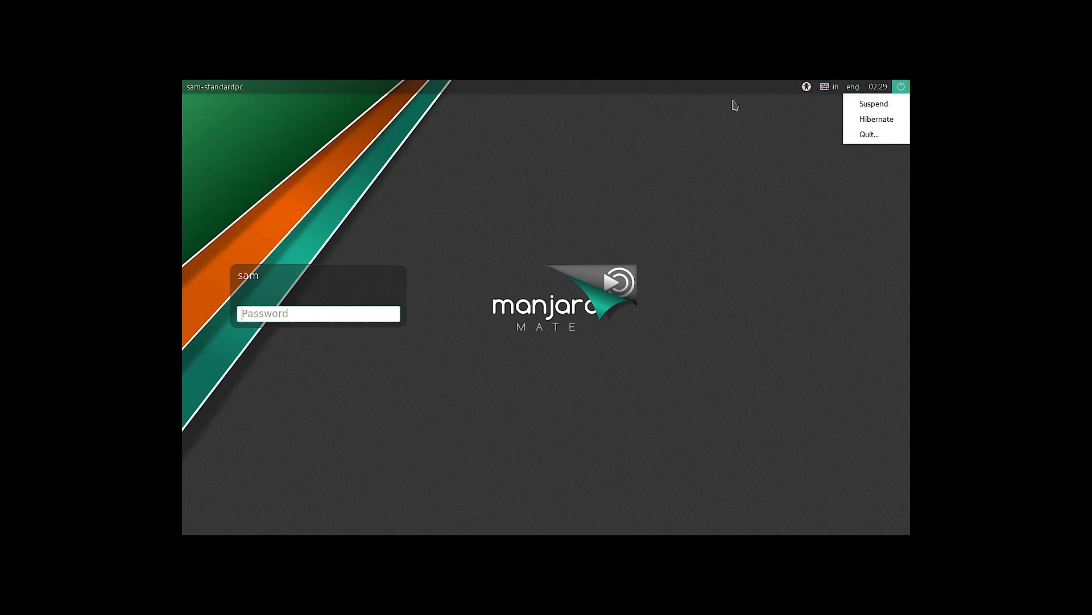
click(706, 163)
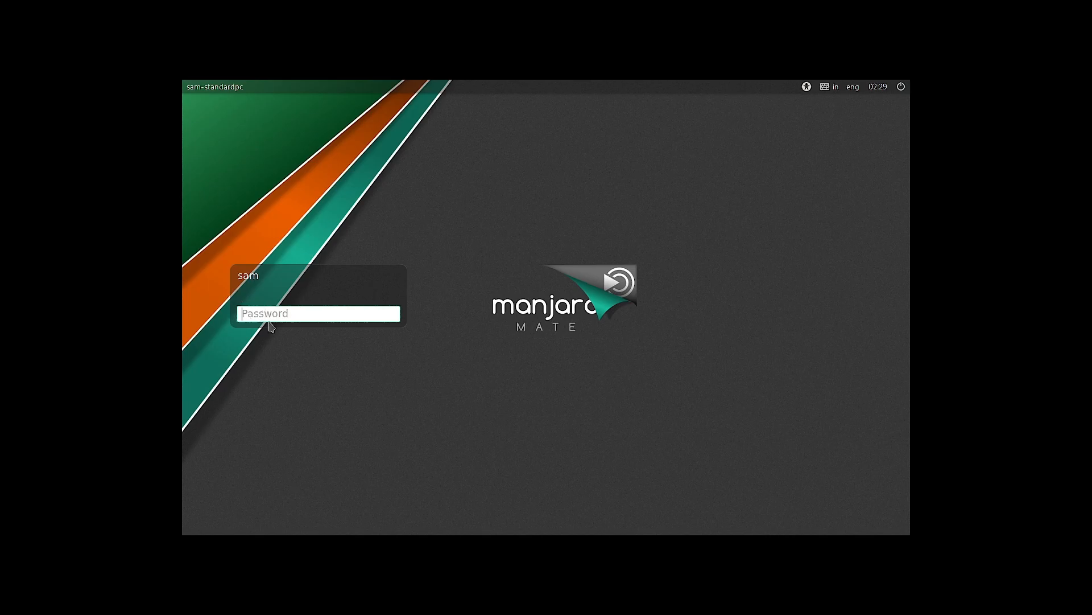
- Enter the account password on the login screen and log in to the desktop
text(******)
key(Return)
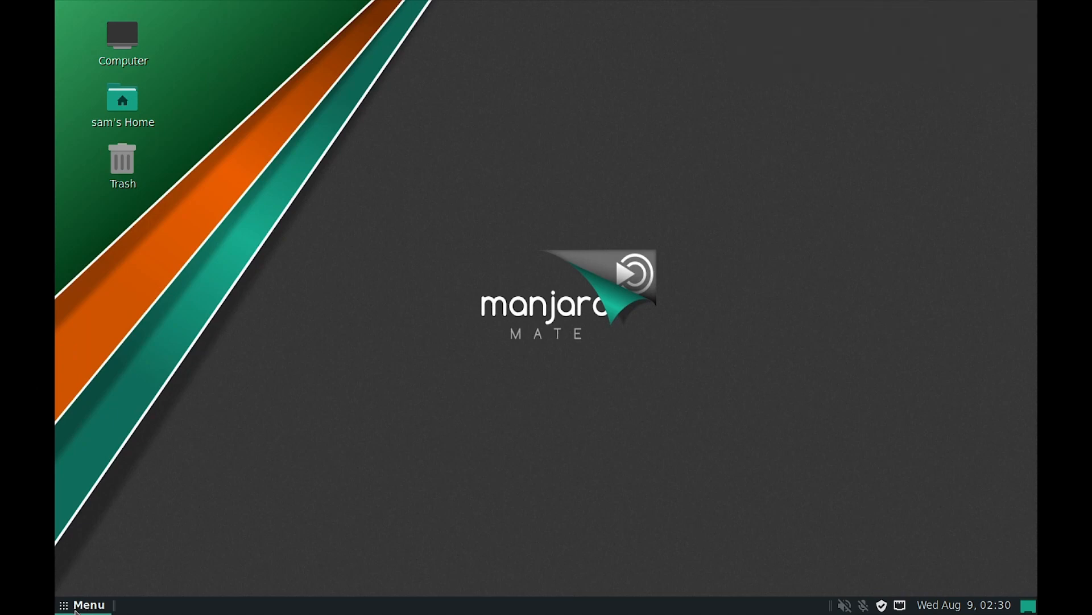
- Find the Displays settings by searching for "displa" and apply a monitor resolution of 1920 x 1080, keeping the new configuration
click(78, 607)
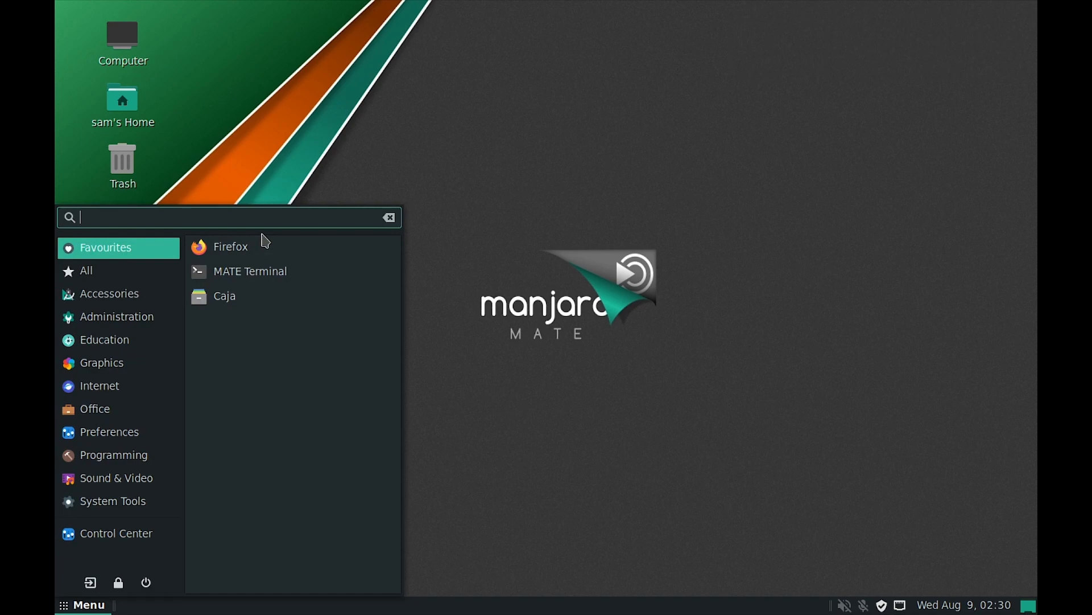
text(displa)
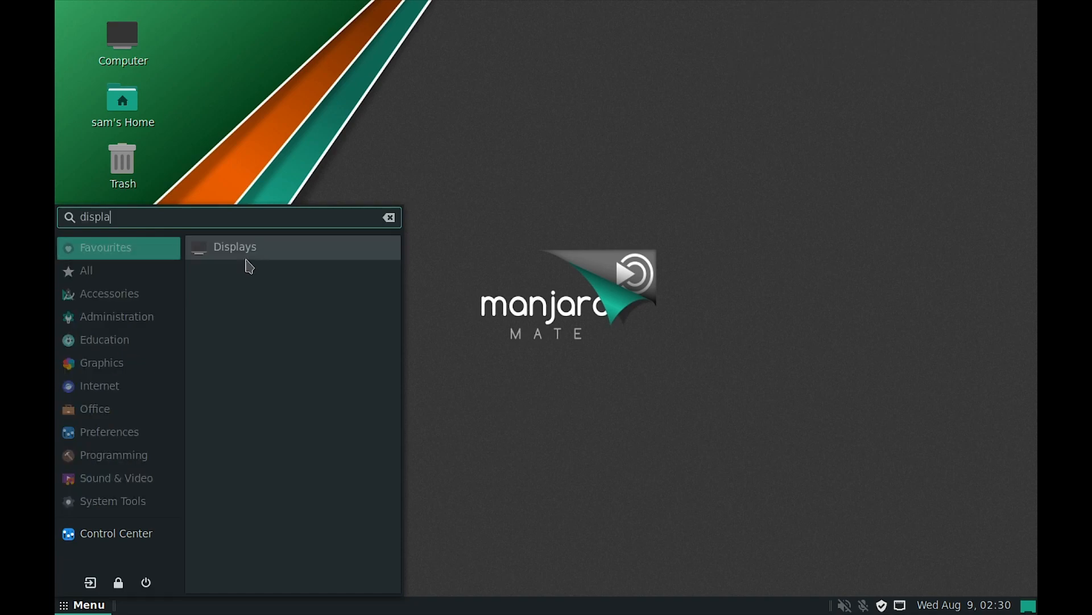
click(253, 246)
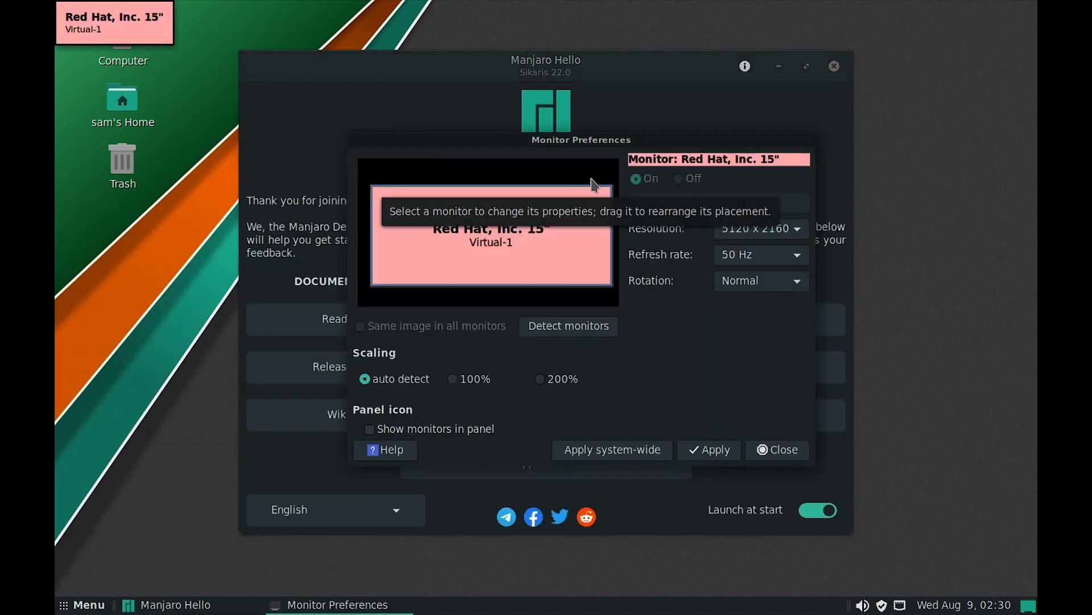
click(769, 239)
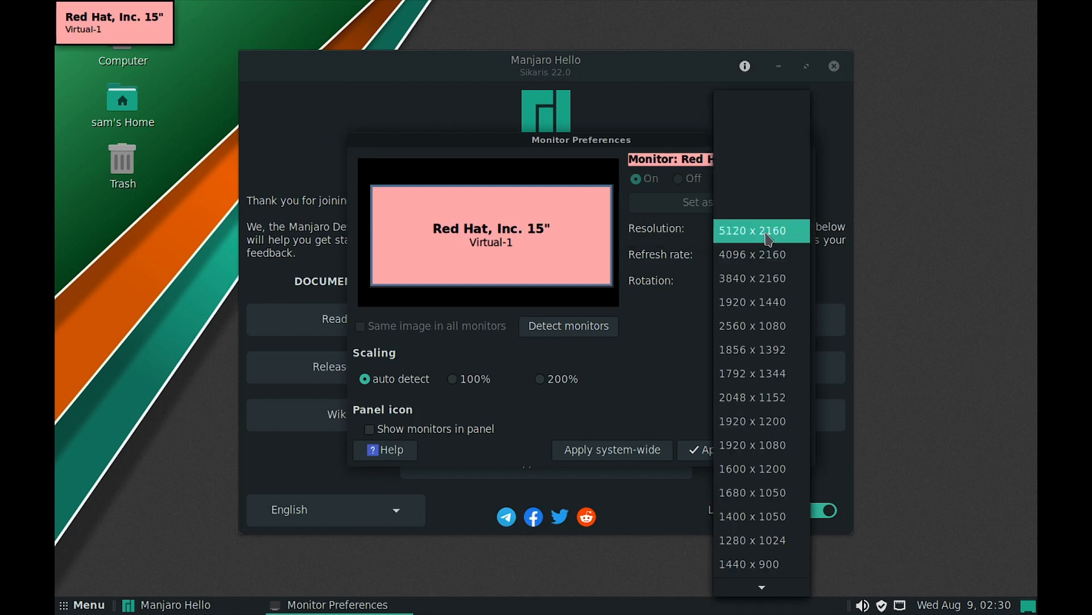
click(786, 443)
click(733, 453)
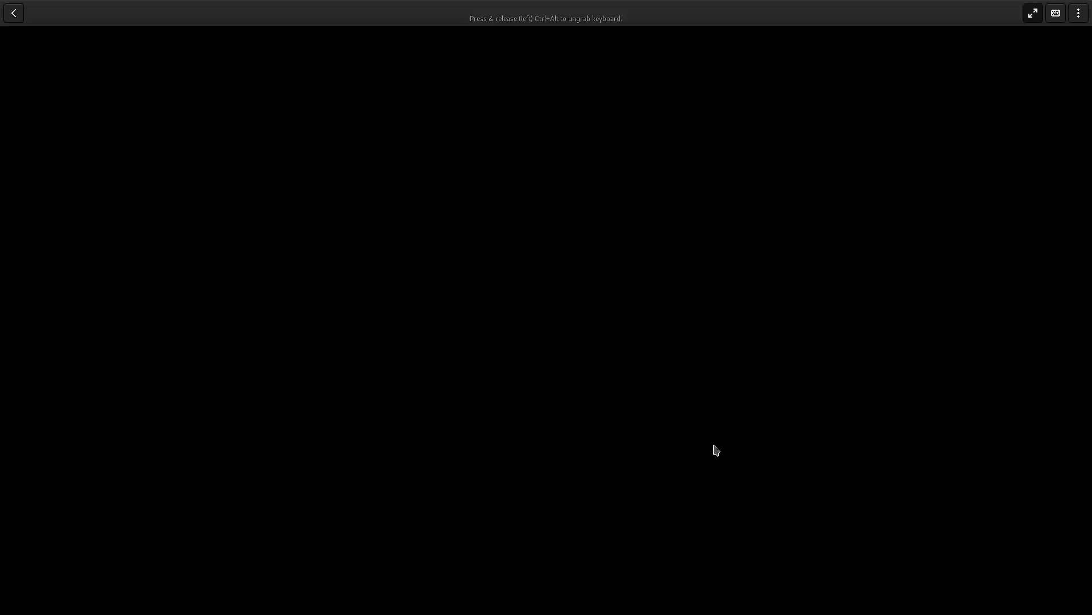
click(461, 238)
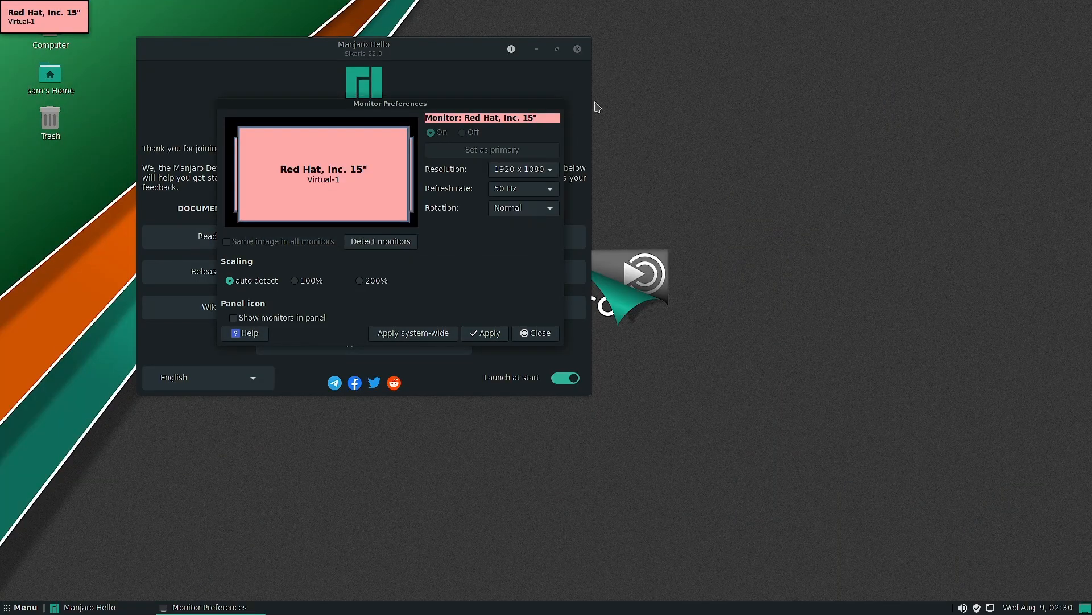
- Close the Manjaro Hello and Monitor Preferences windows
click(578, 49)
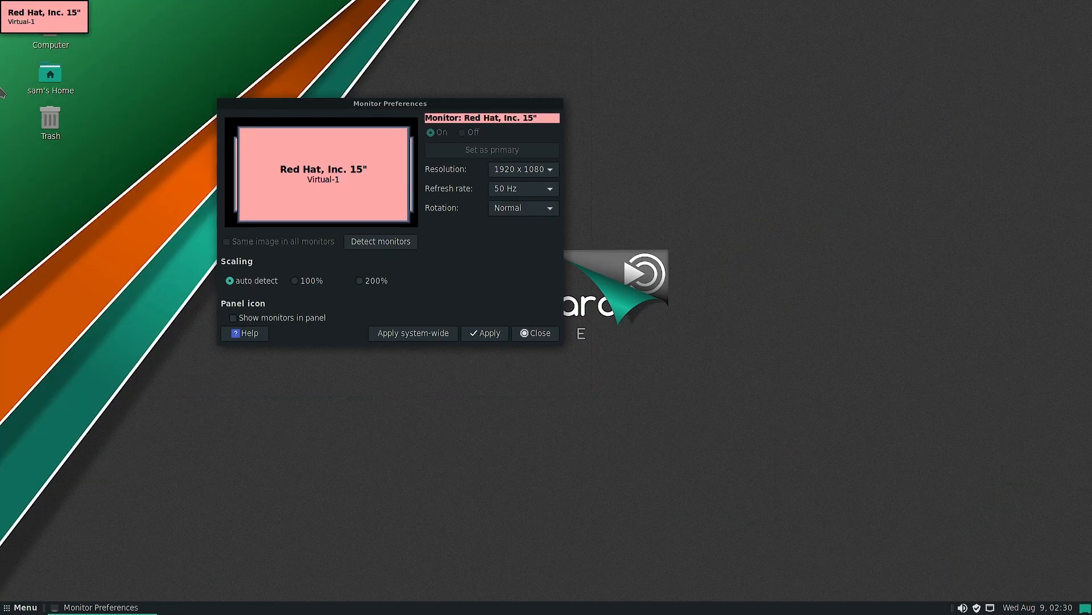
click(537, 334)
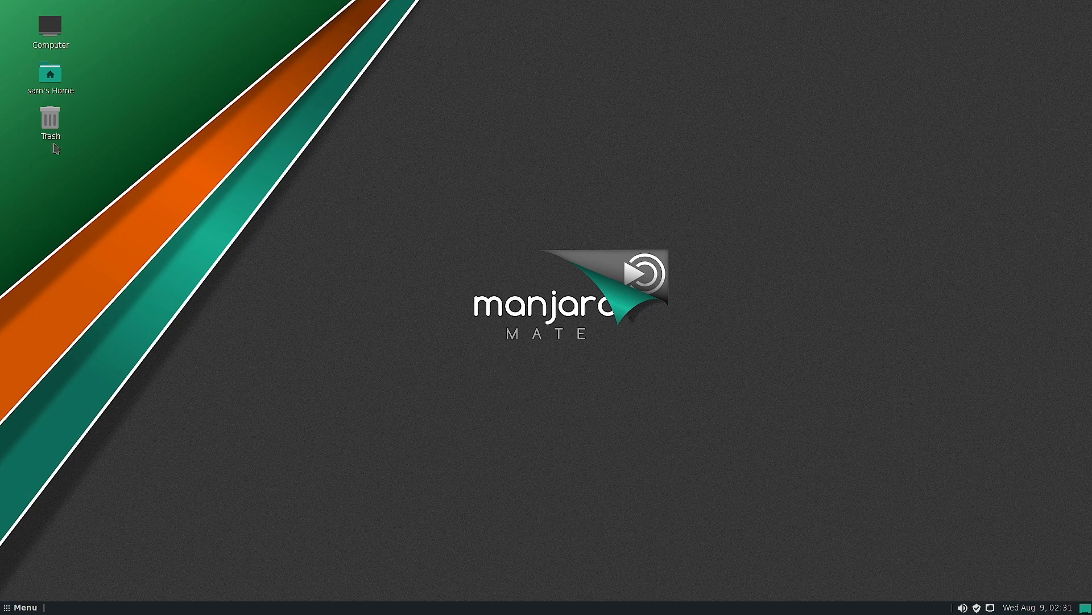
click(16, 609)
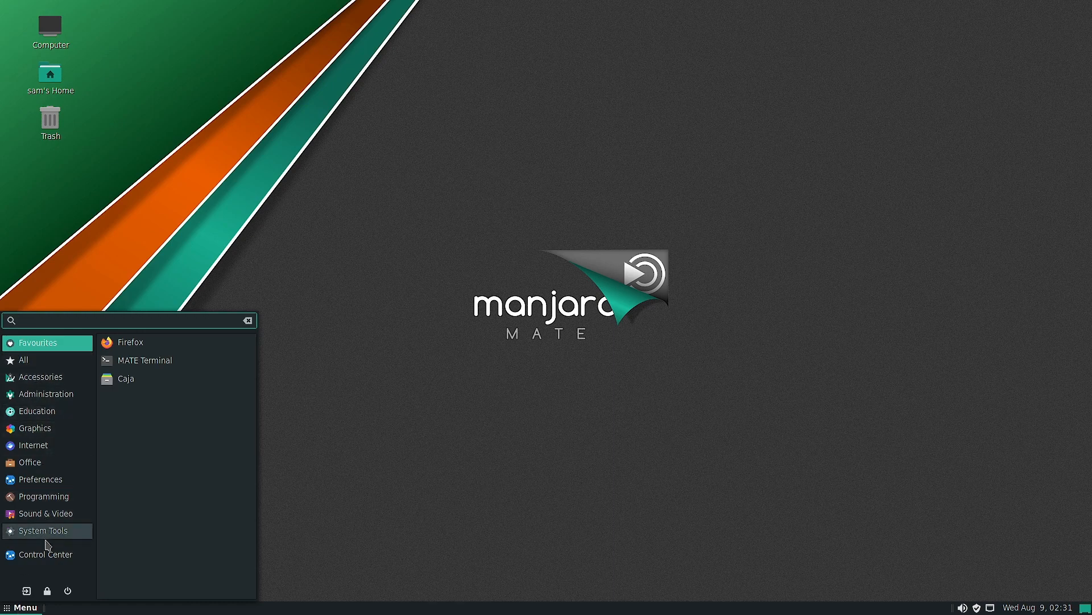
click(624, 545)
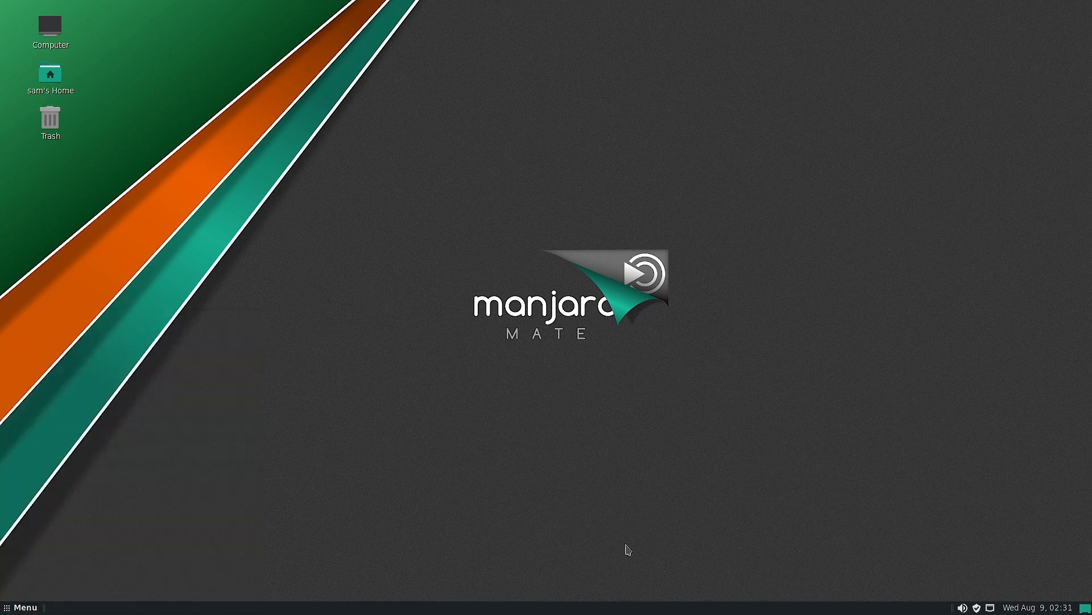
click(967, 608)
click(991, 576)
- Review the available package updates in Add/Remove Software and show the desktop calendar, closing the package manager when done
click(977, 608)
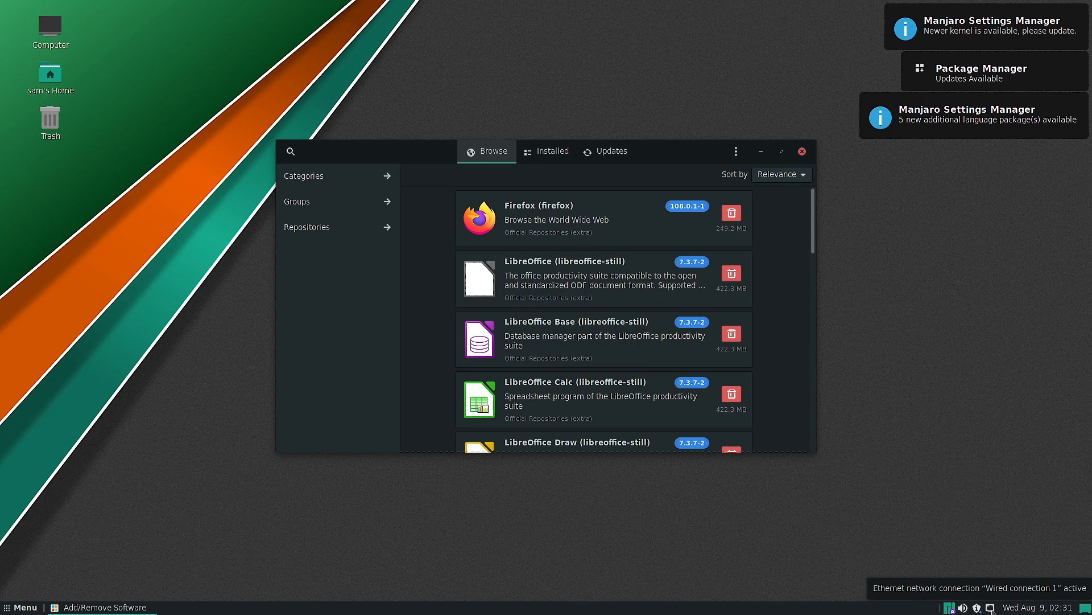
click(1027, 608)
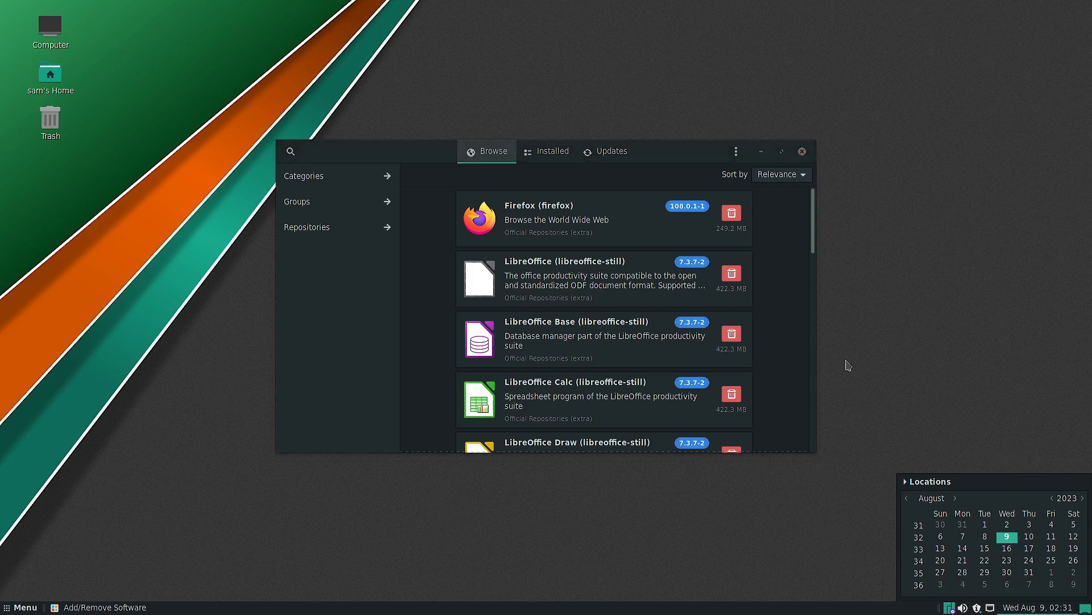
click(623, 156)
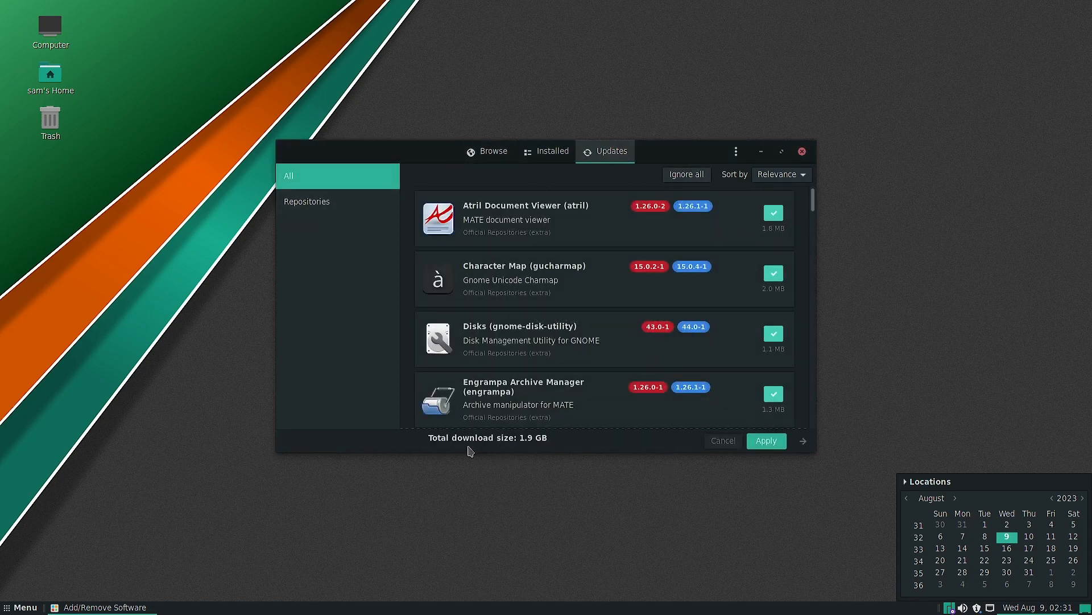
click(802, 152)
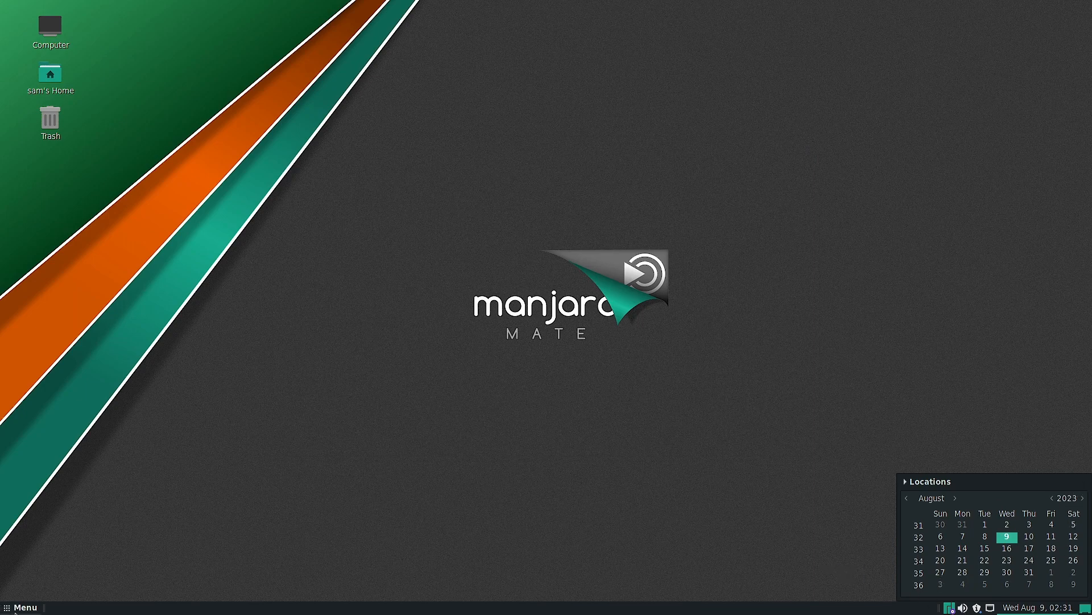
- Inspect the filesystem, swap and free-space volumes of the 30 GB hard disk in the Disks utility and close it
click(17, 609)
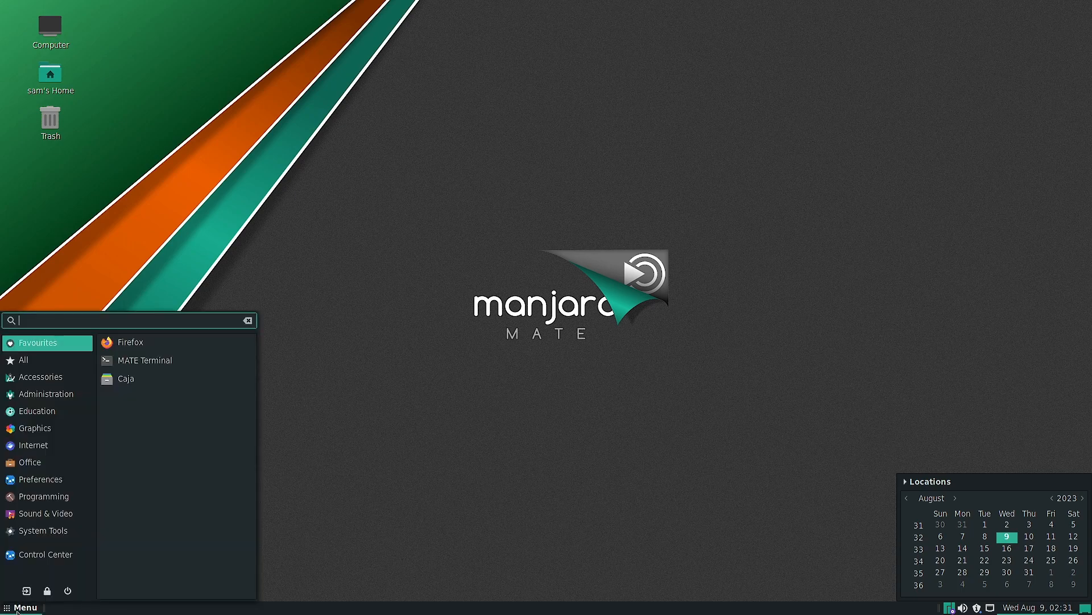
click(52, 365)
click(57, 344)
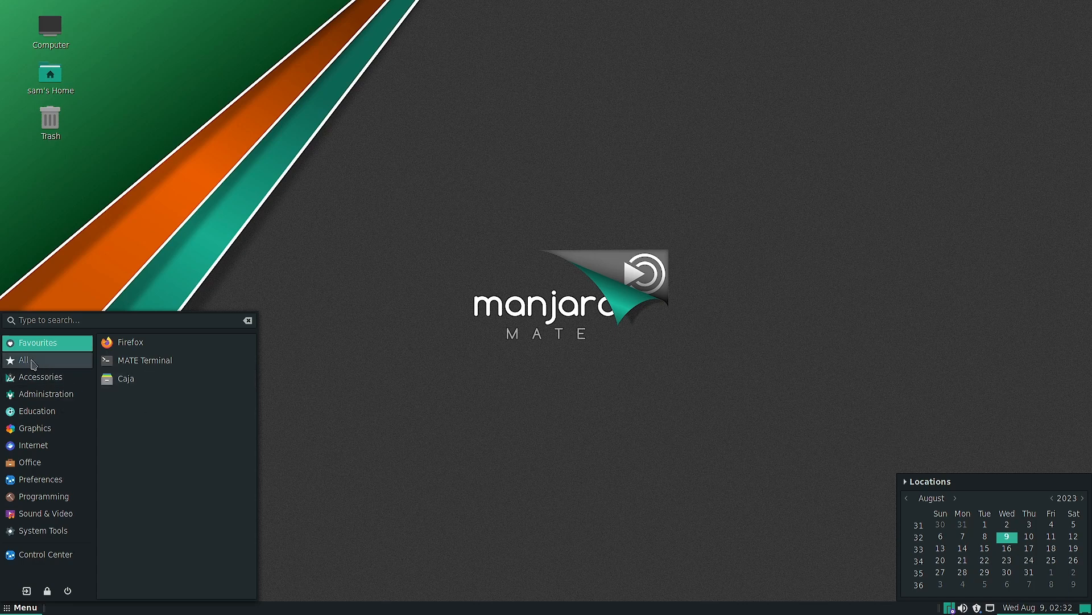
click(33, 382)
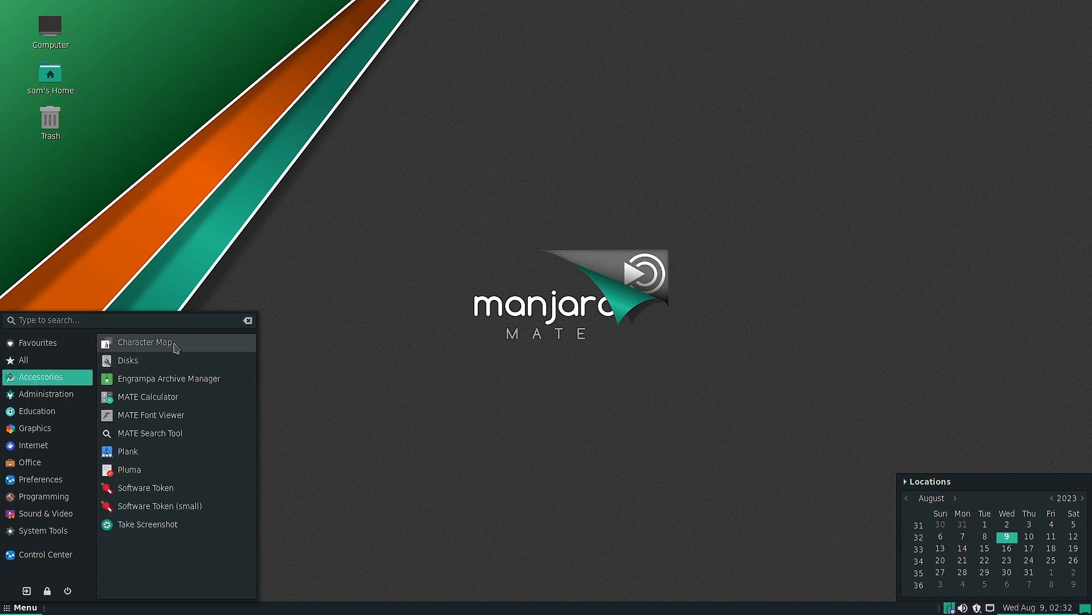
click(135, 361)
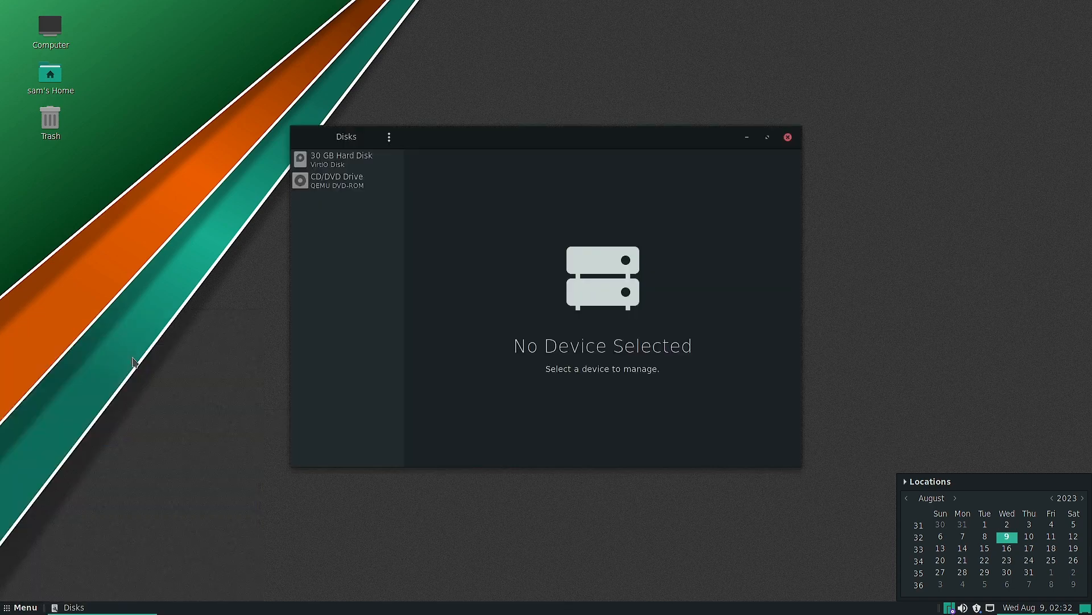
click(337, 165)
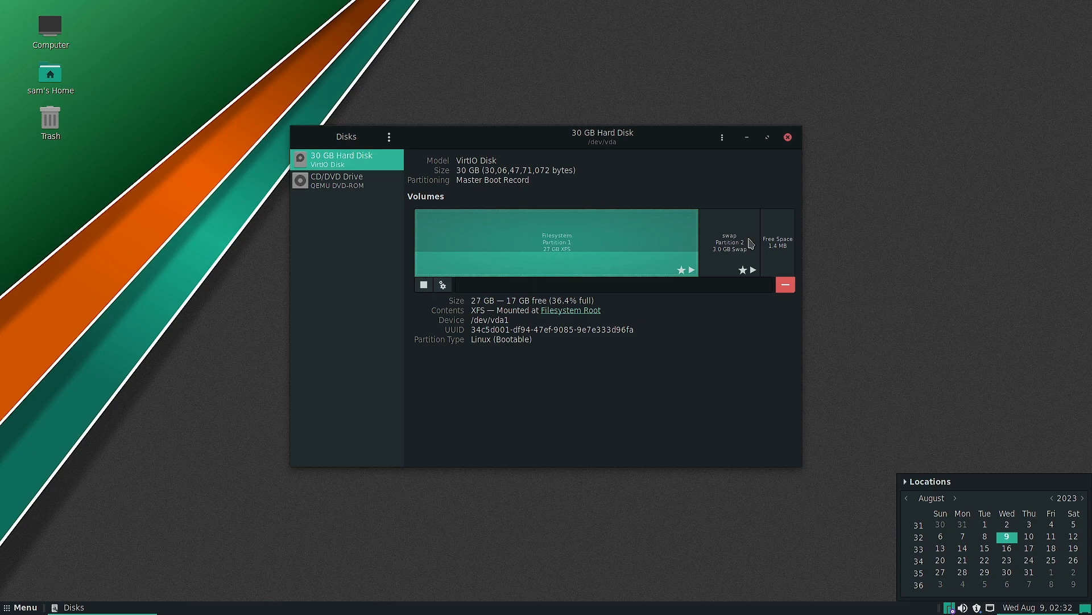
click(732, 244)
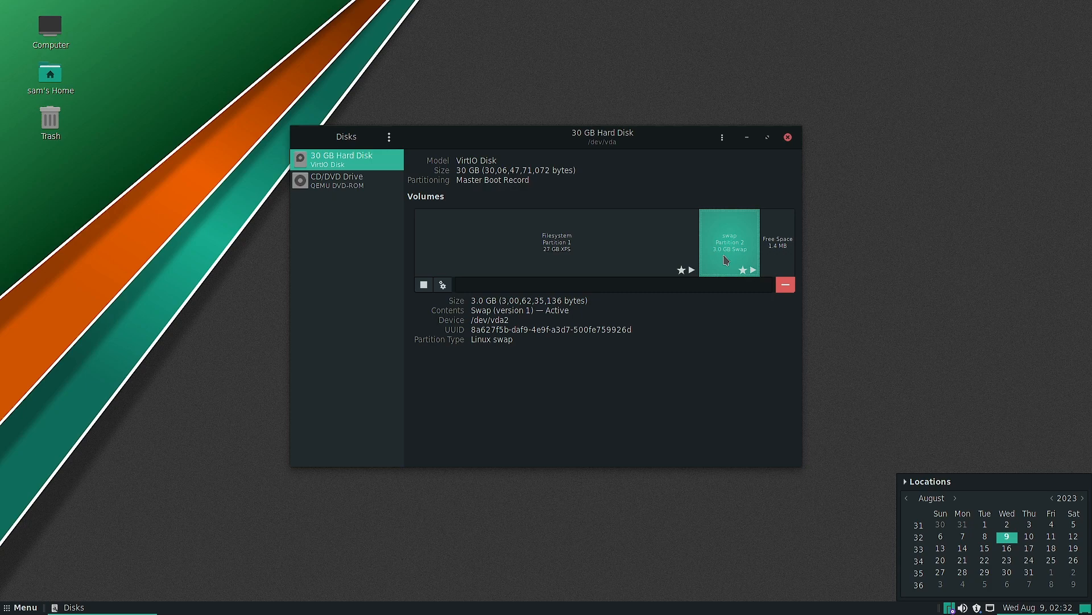
click(783, 258)
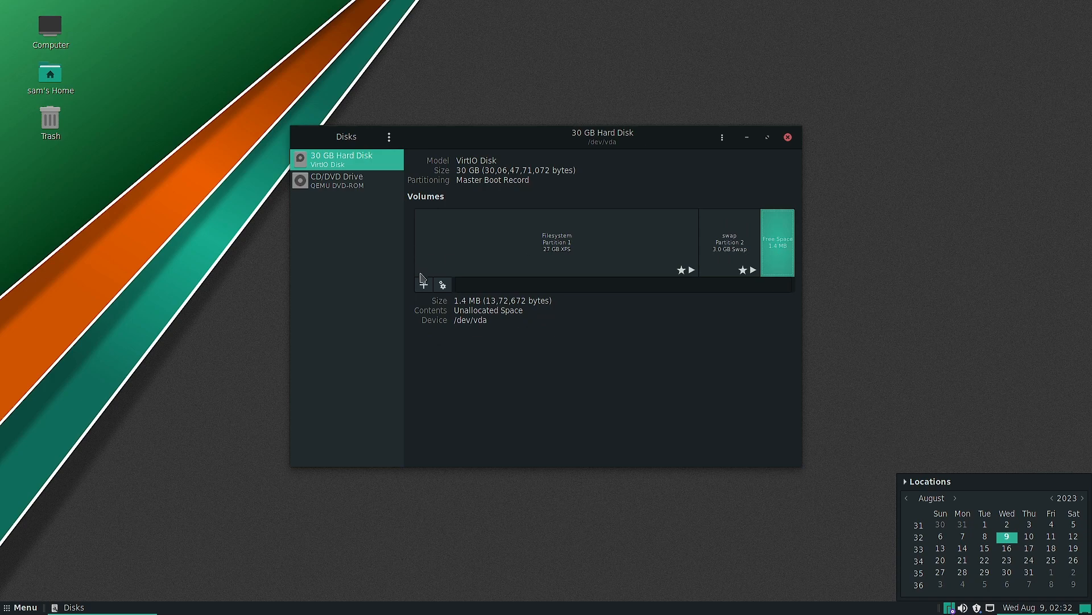
click(788, 137)
- Launch the Plank dock from the accessories and remove the first of its two VLC launchers
click(22, 607)
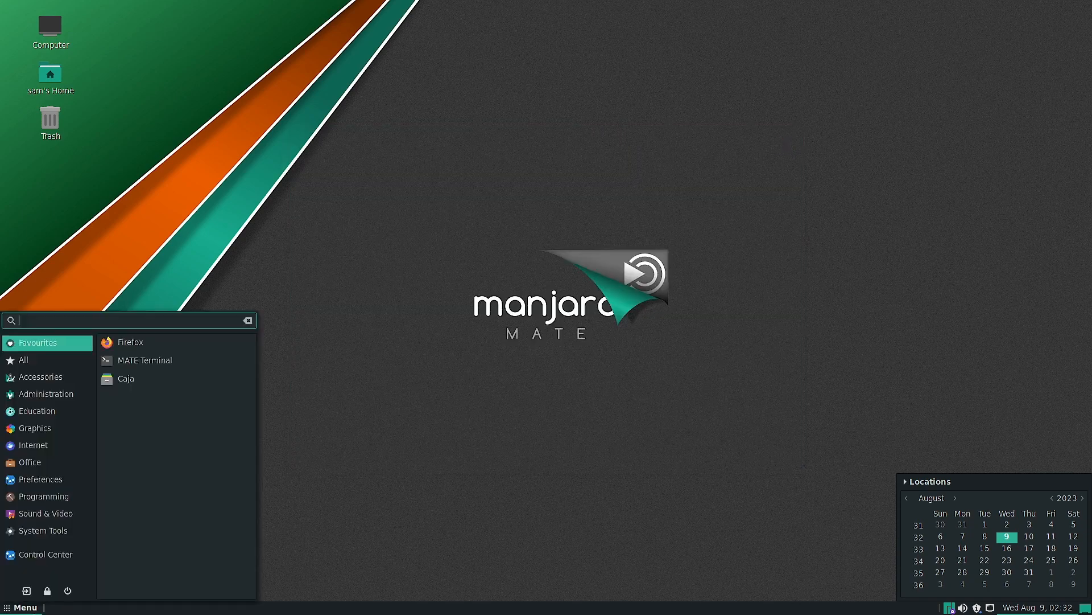
click(54, 378)
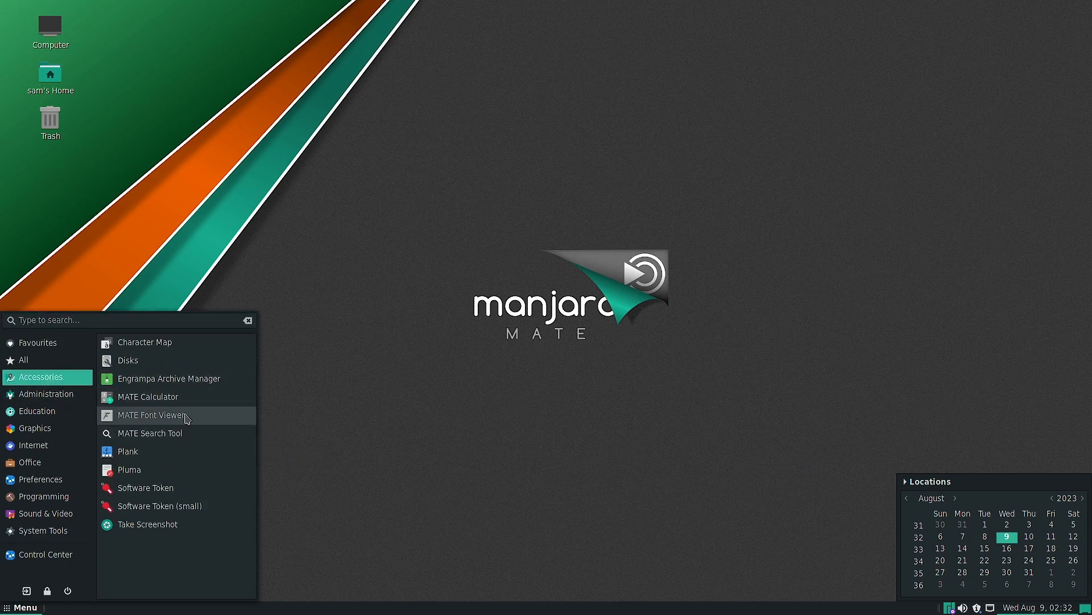
click(130, 452)
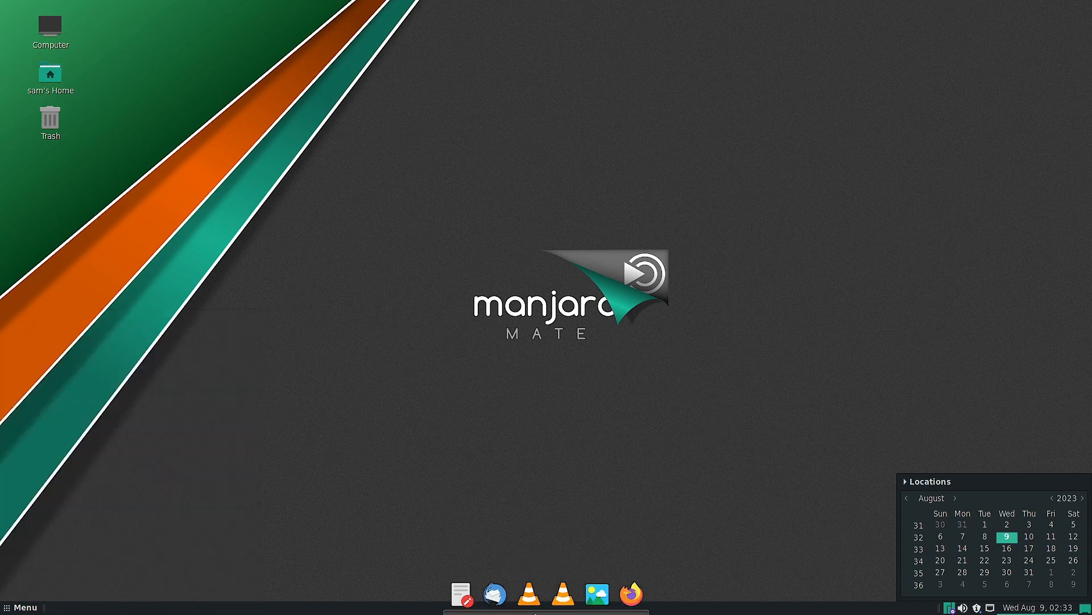
right_click(535, 613)
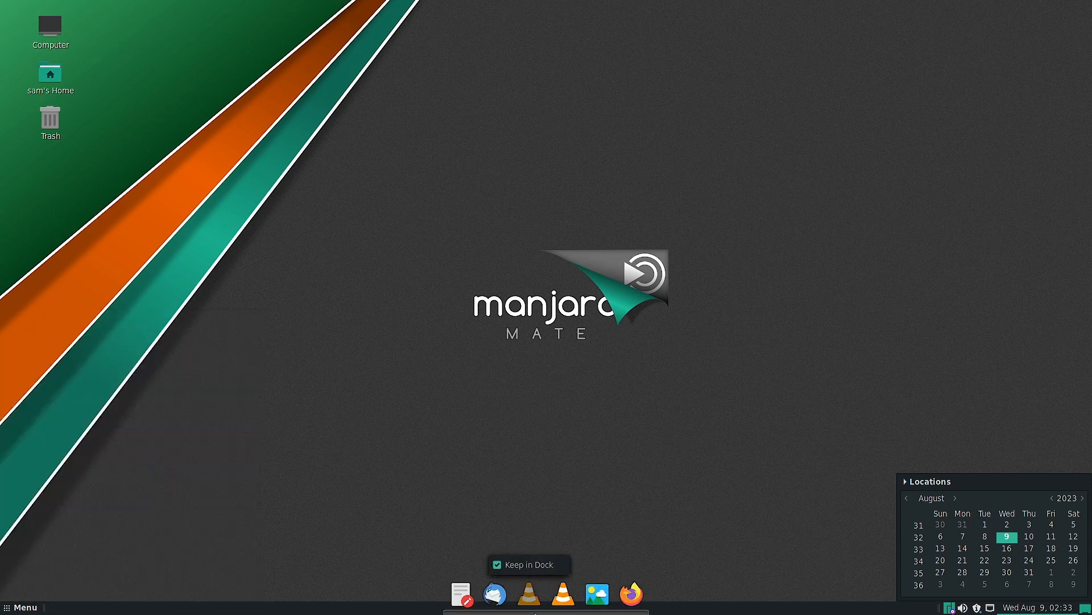
click(523, 564)
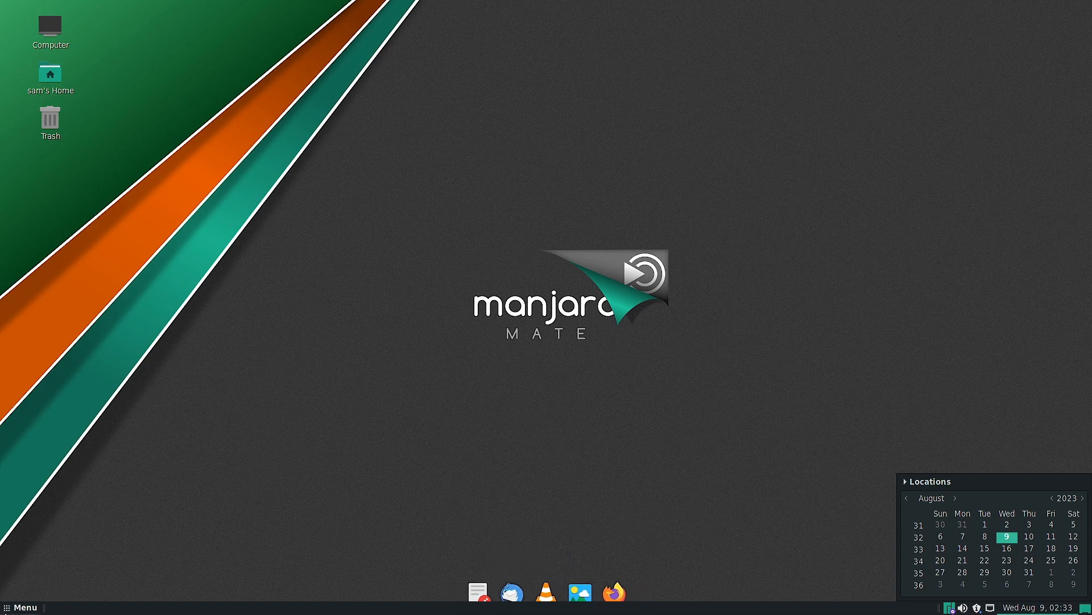
- Launch Plank again from the accessories and toggle the Keep in Dock option of its own dock icon
click(6, 613)
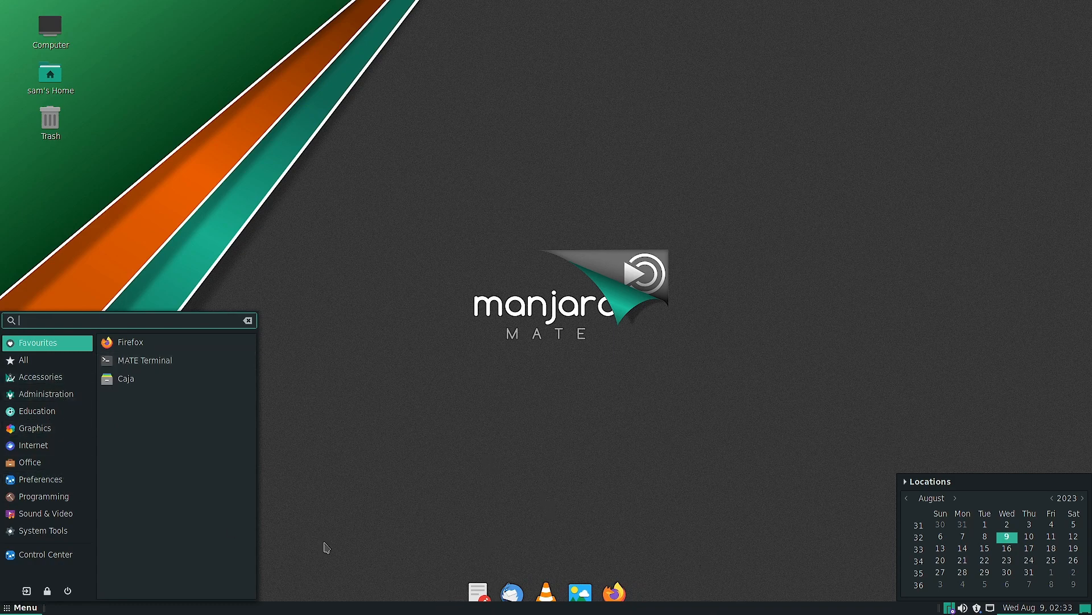
click(57, 380)
click(178, 452)
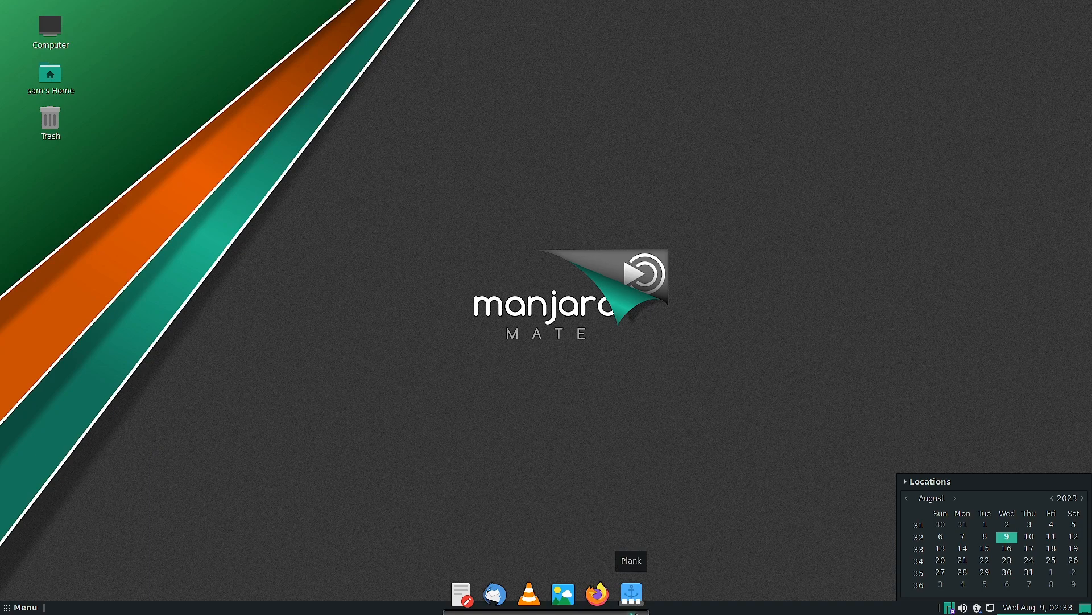
right_click(635, 612)
click(620, 565)
- Inspect the dock options of VLC, Pluma and Thunderbird, opening Pluma from the dock and closing it when done
right_click(492, 599)
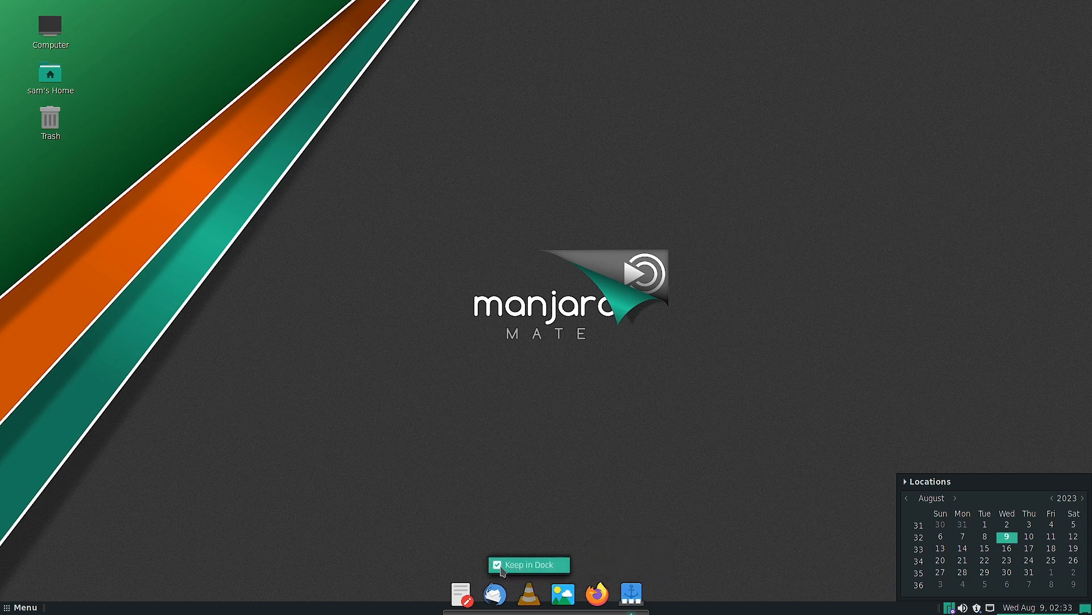
key(Escape)
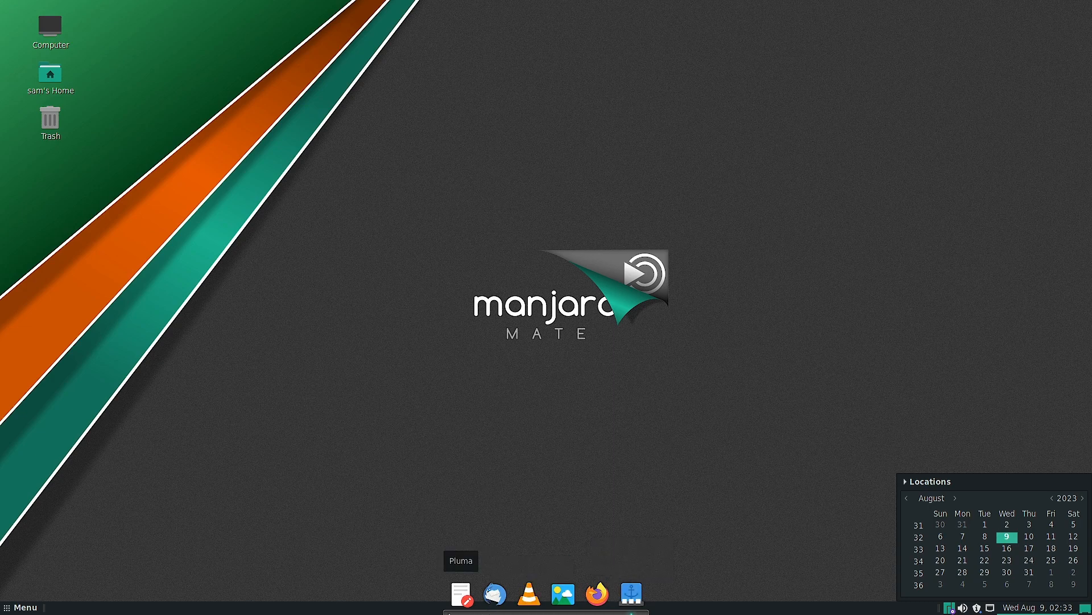
click(462, 604)
right_click(474, 611)
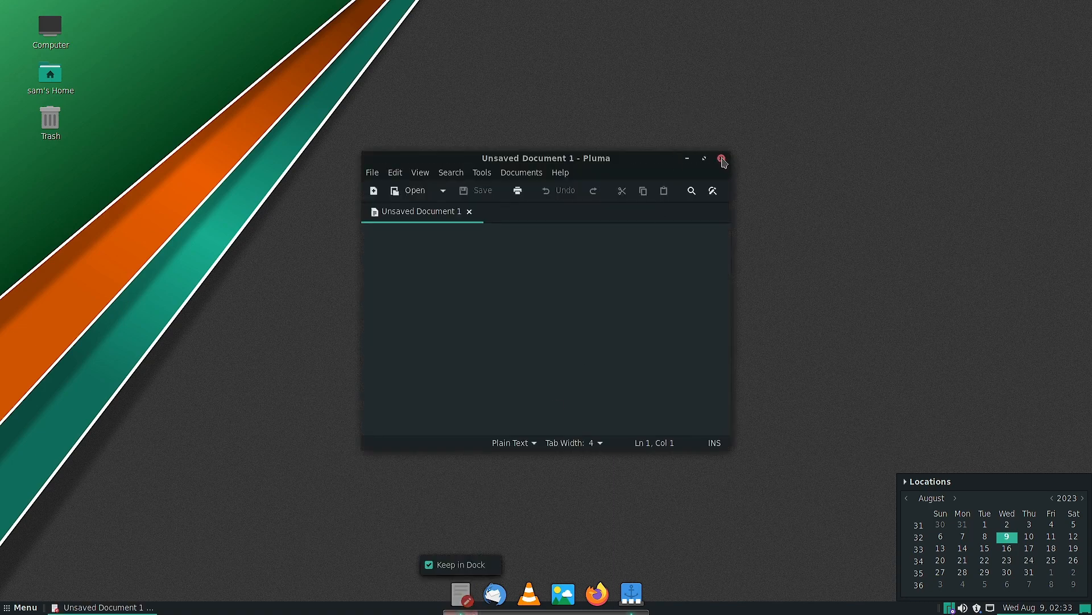
key(Escape)
right_click(505, 611)
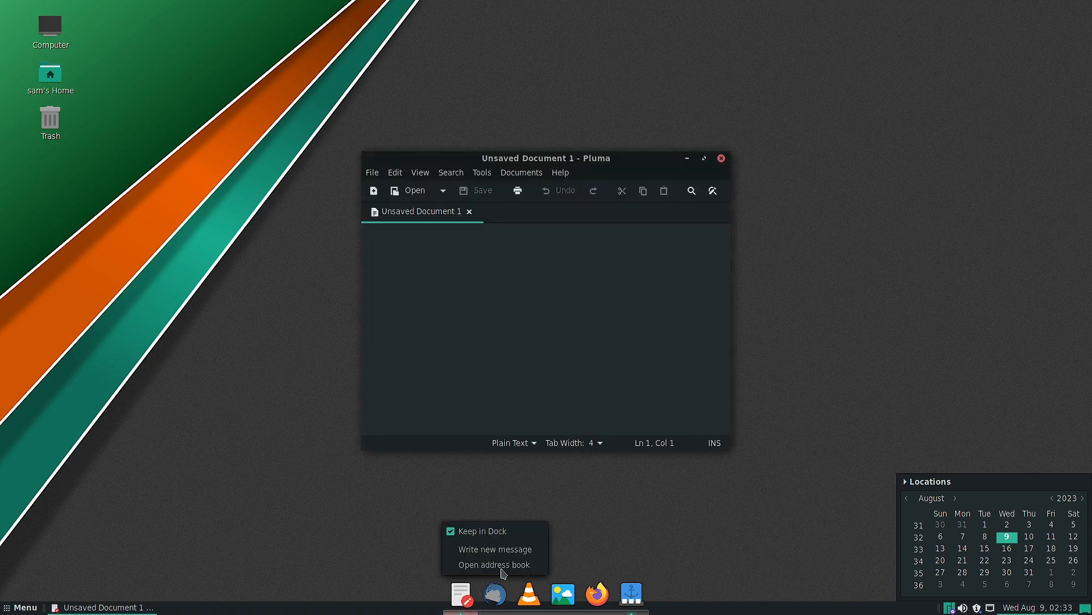
key(Escape)
click(721, 158)
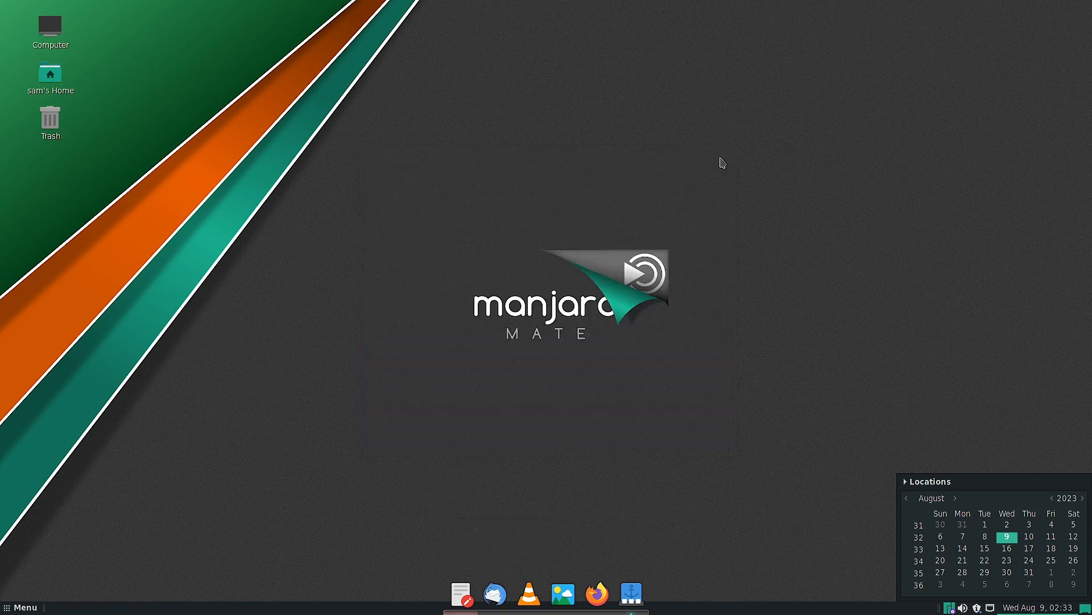
- Inspect the dock options of the image viewer and Plank launchers
right_click(564, 612)
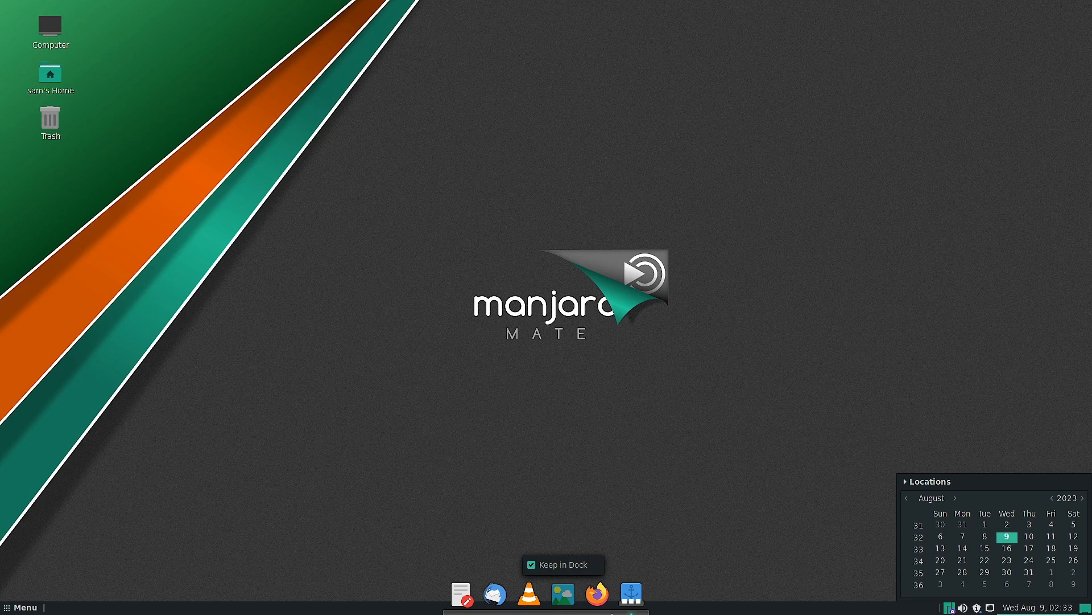
key(Escape)
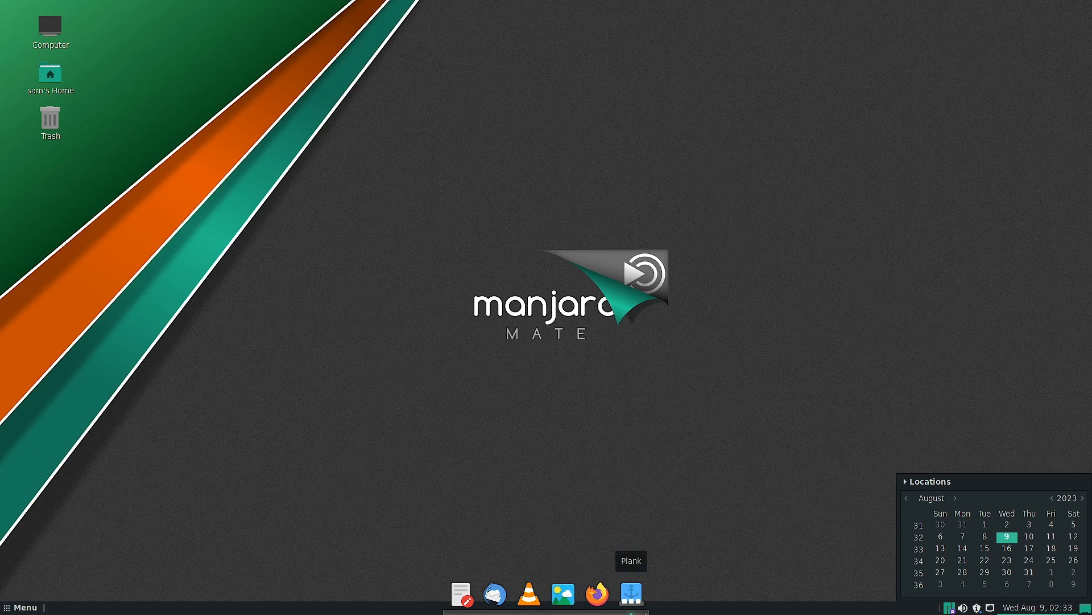
right_click(632, 613)
key(Escape)
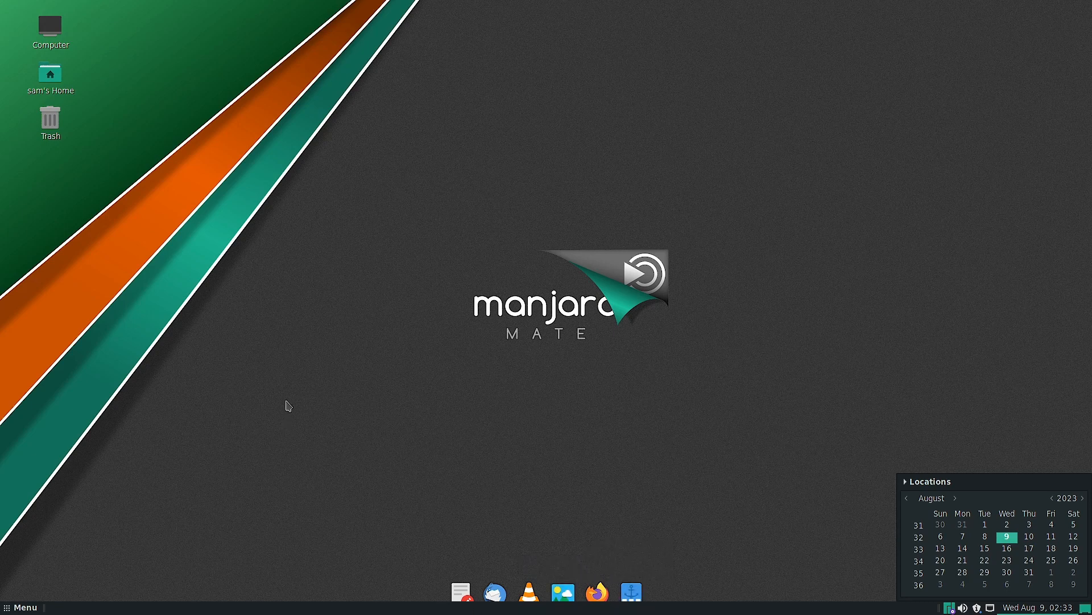
- Browse the preinstalled applications in the Accessories, Administration, Education, Graphics and Internet categories
click(14, 612)
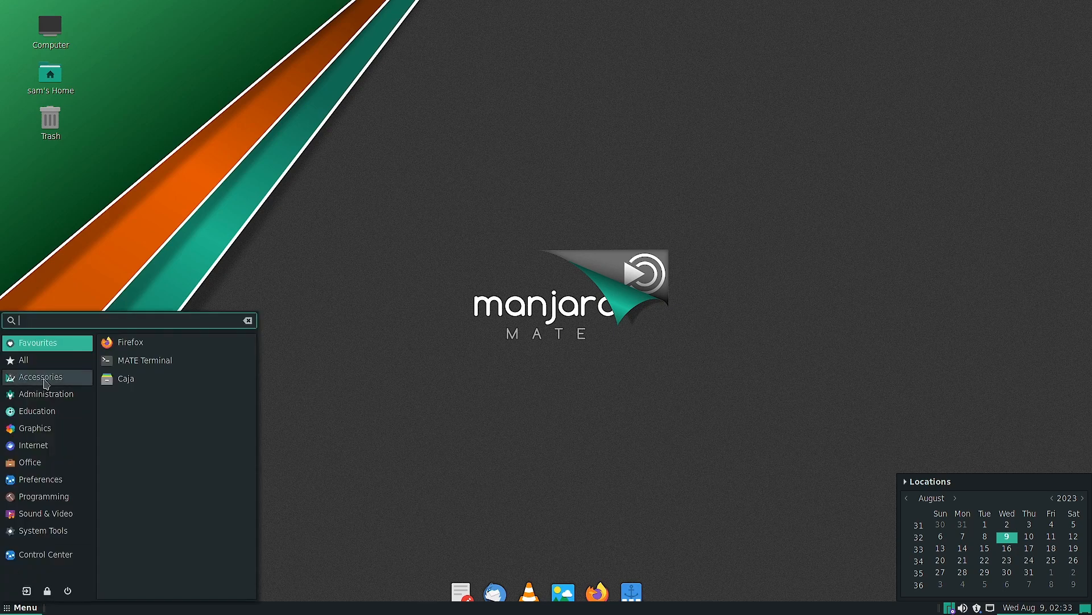
click(33, 381)
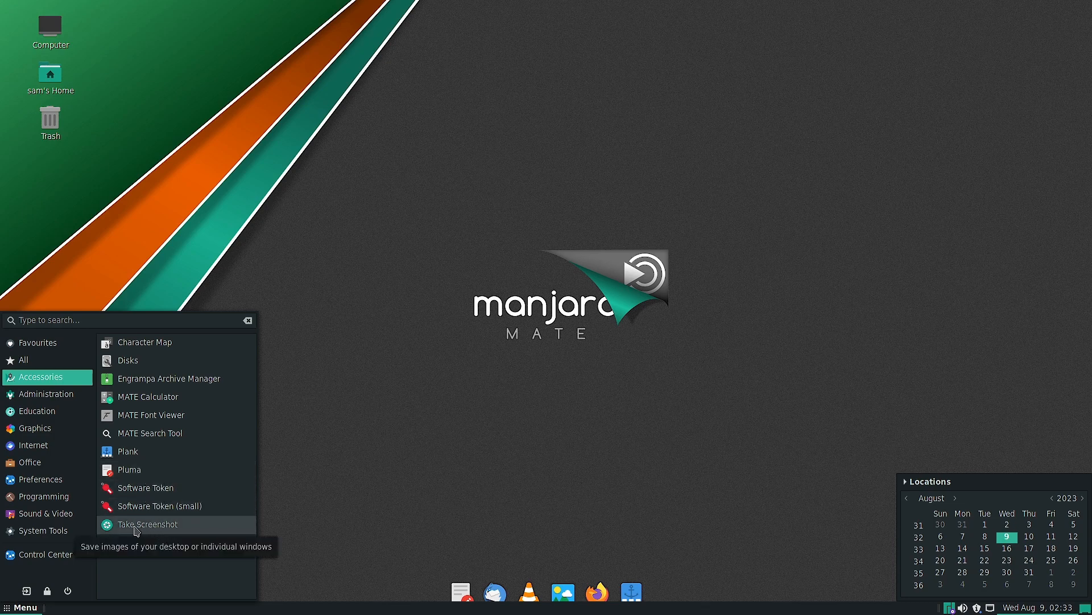
click(46, 394)
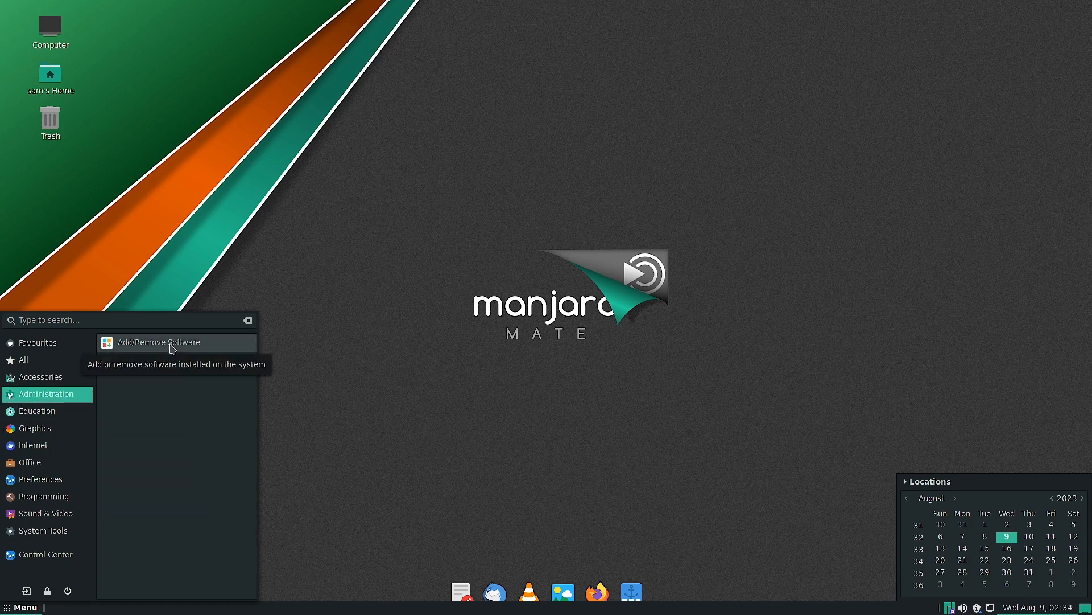
click(36, 417)
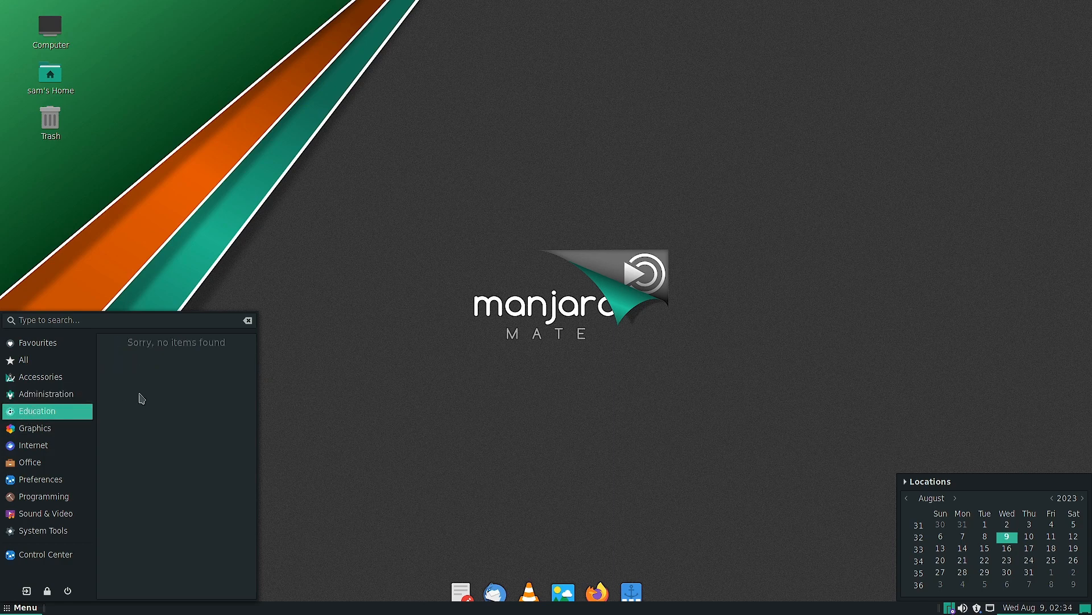
click(36, 431)
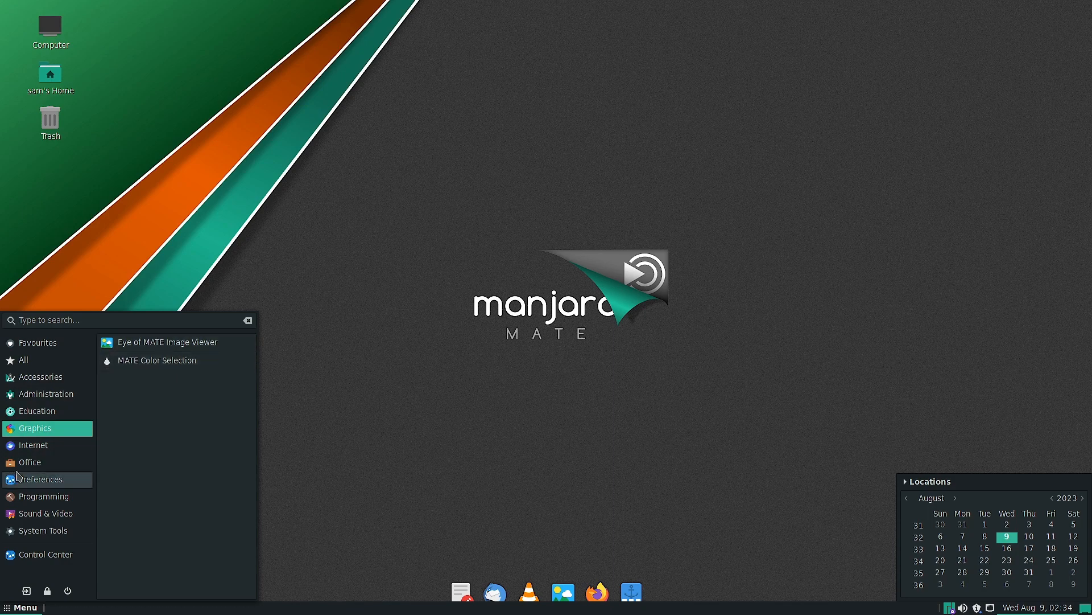
click(40, 445)
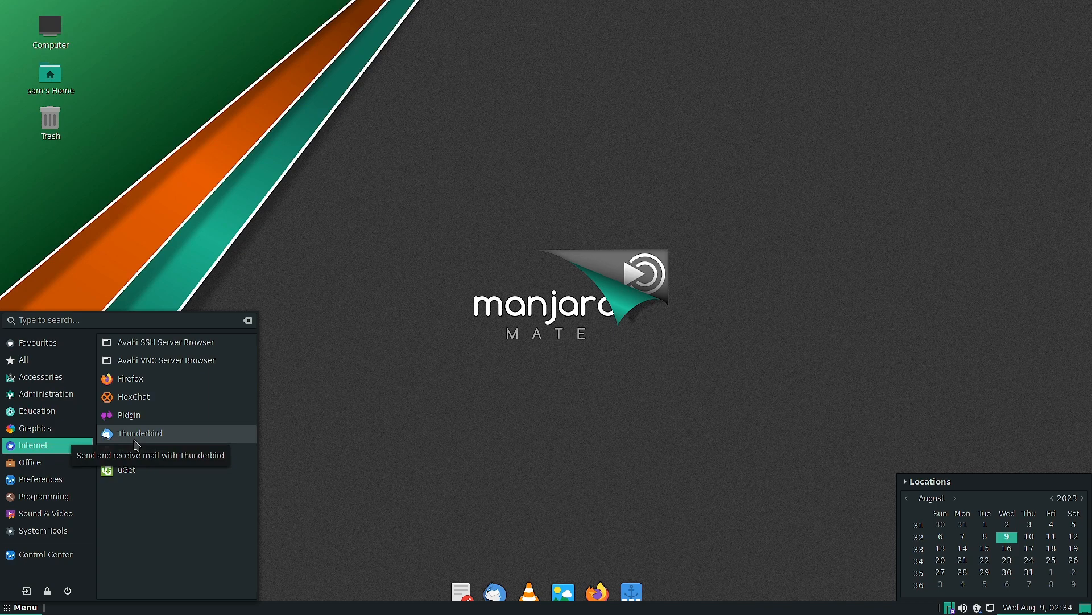
- Launch the uGet download manager, view its About information and close the program
click(127, 470)
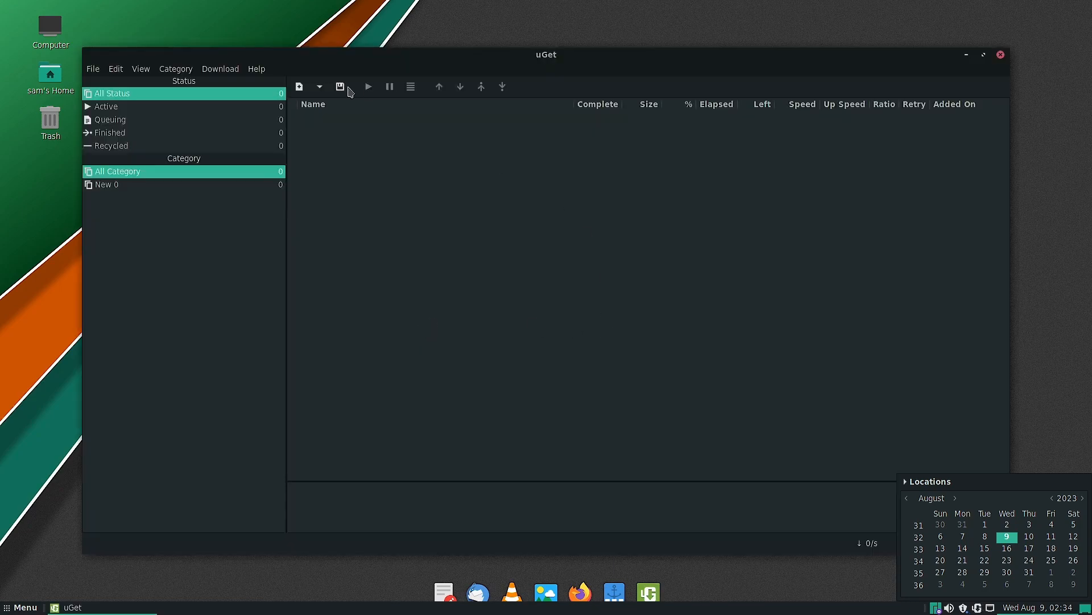
click(257, 71)
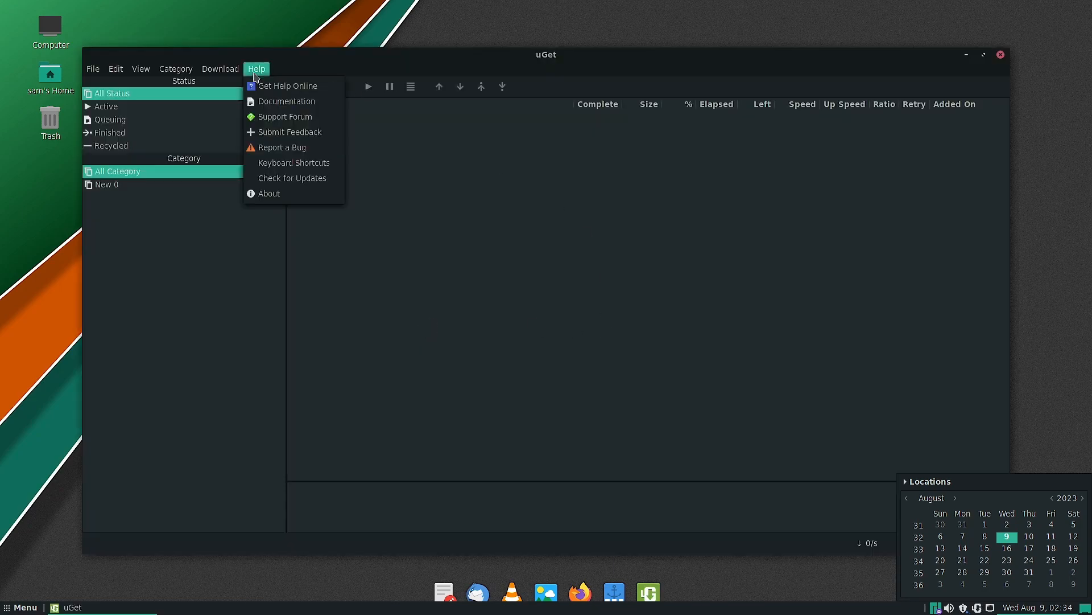
click(285, 199)
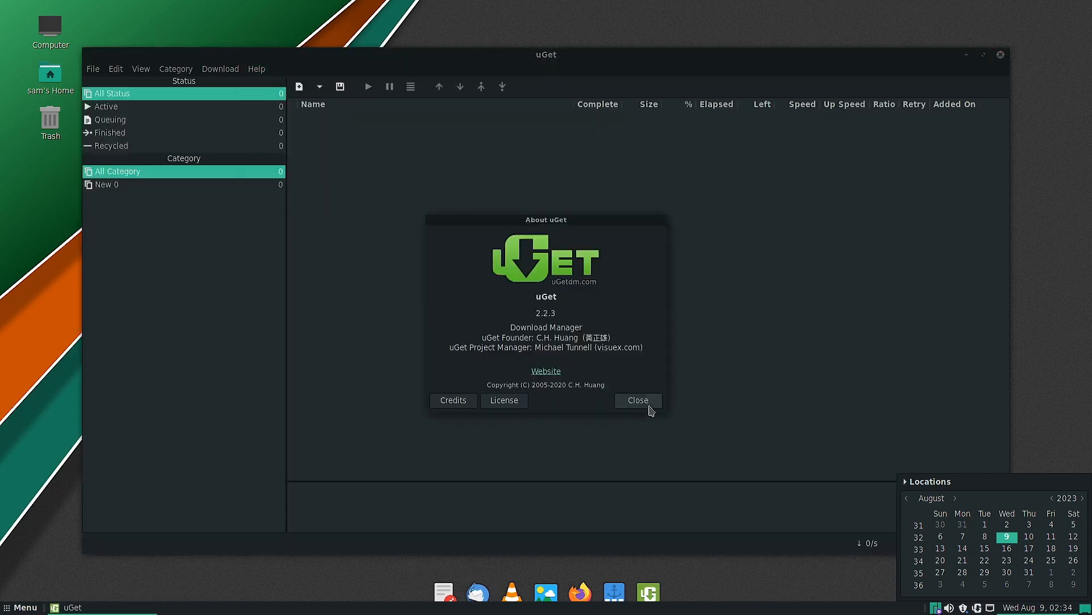
click(649, 402)
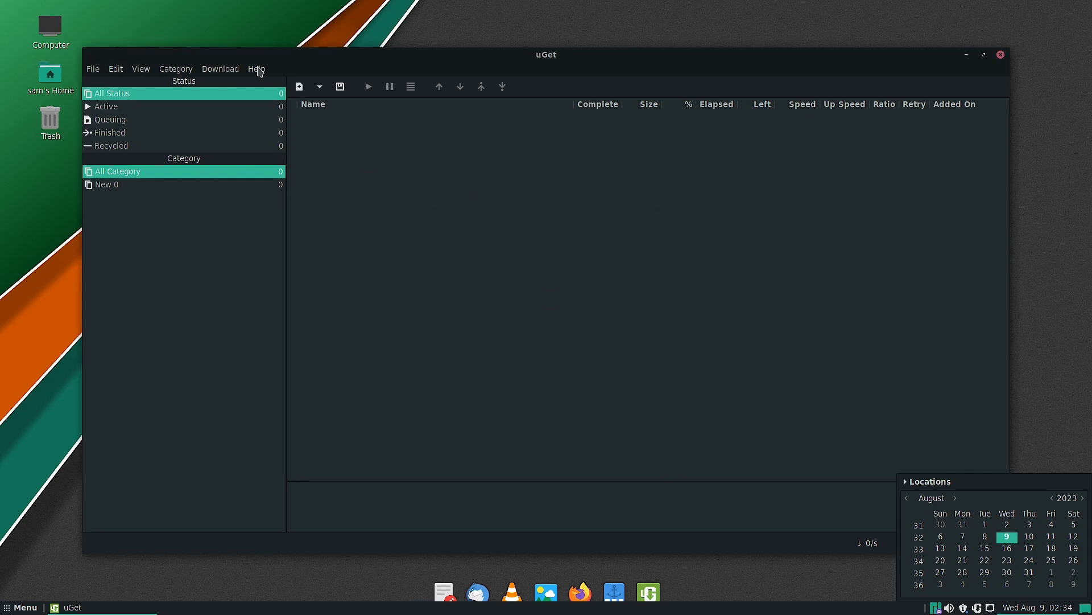
click(258, 70)
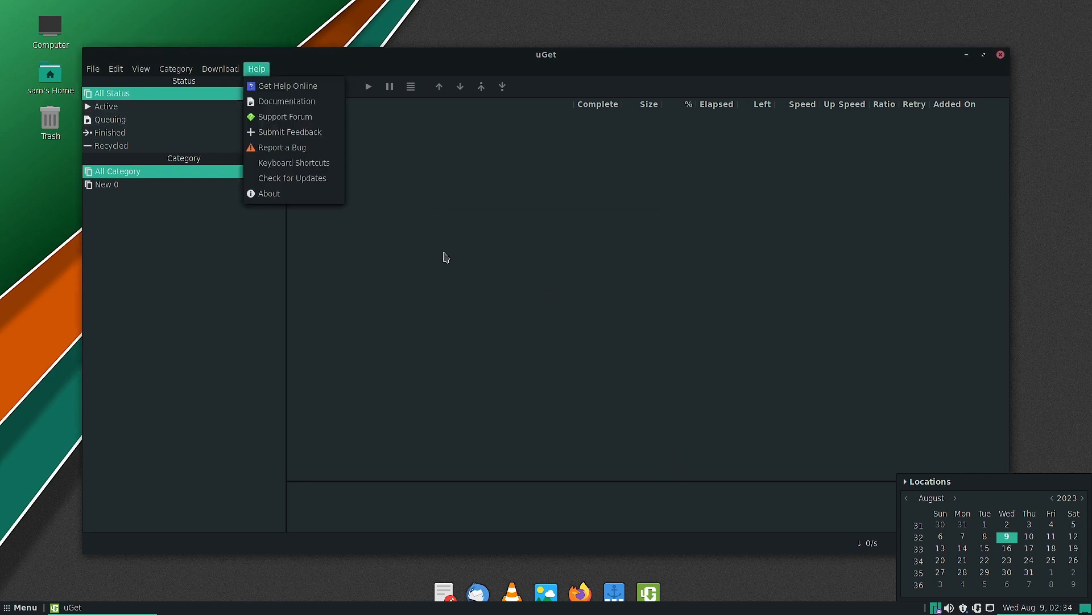
click(1002, 56)
click(1003, 56)
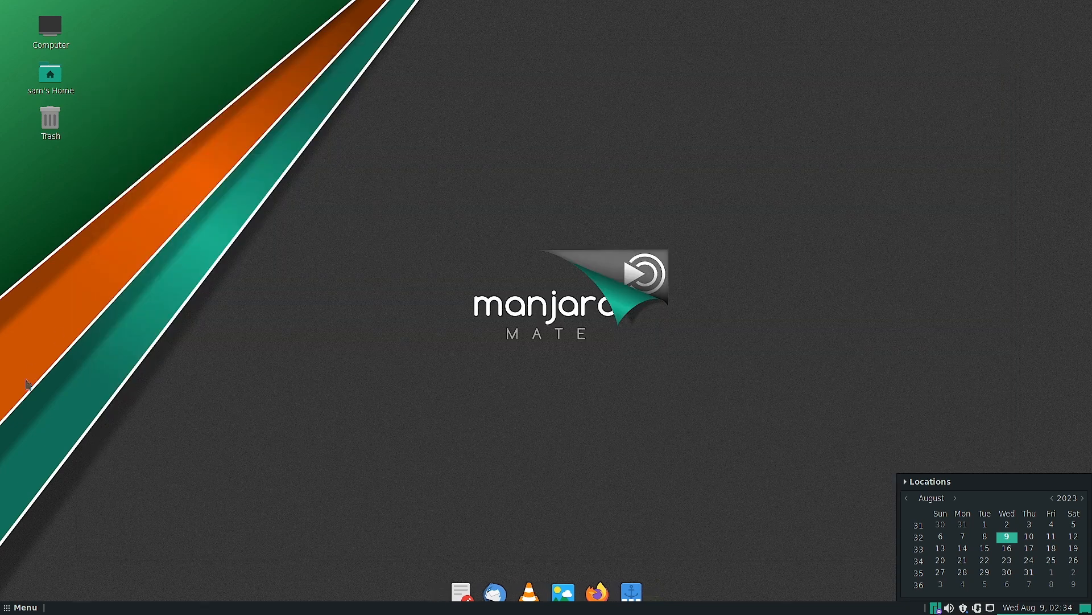
- Review the Internet and Office applications and list the Preferences category
click(8, 611)
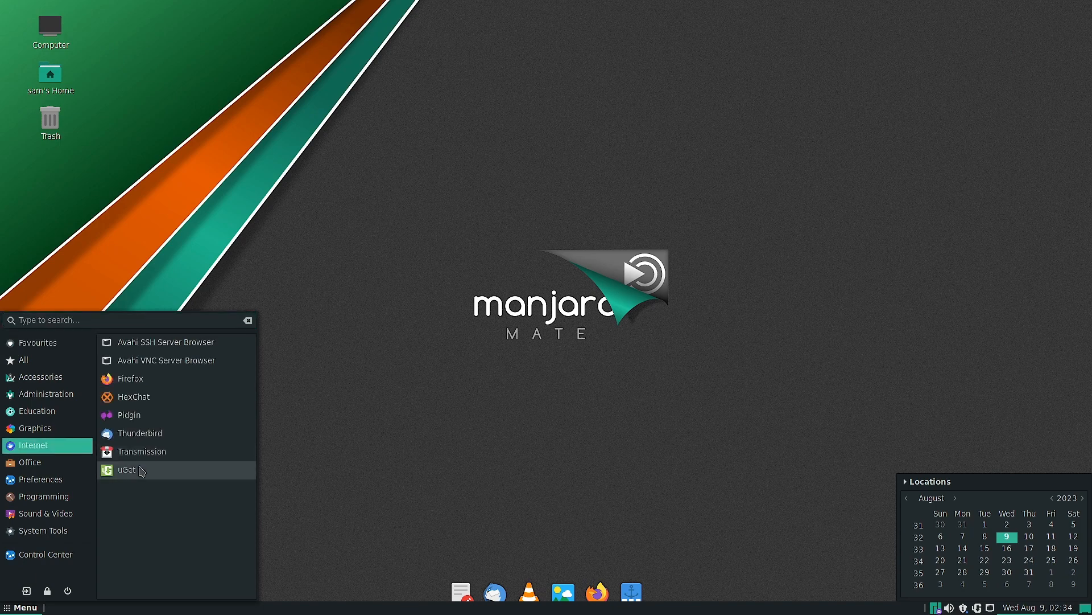
mouse_move(46, 465)
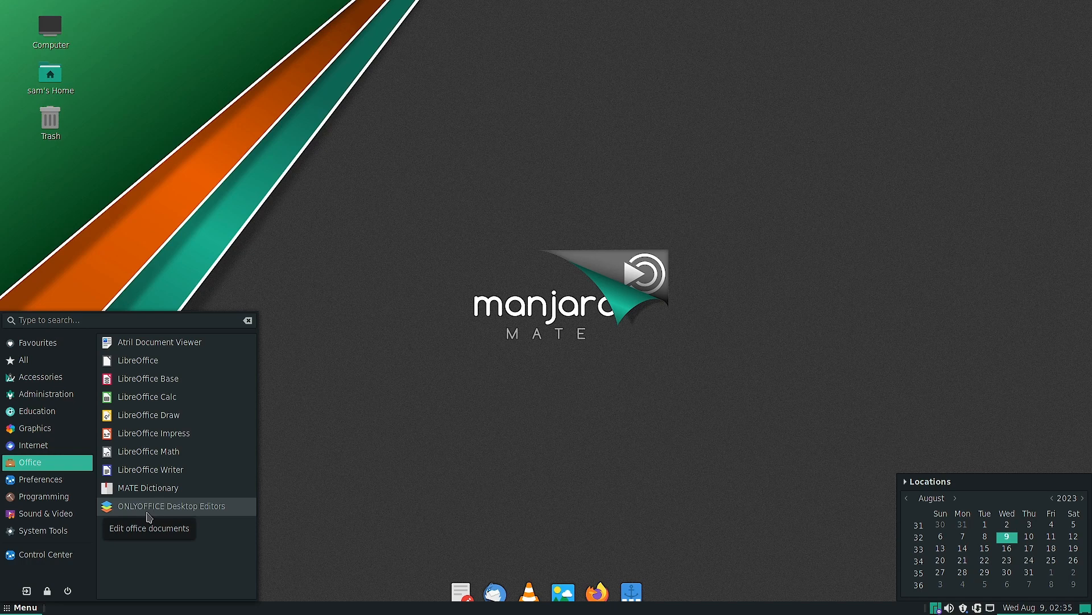
click(57, 481)
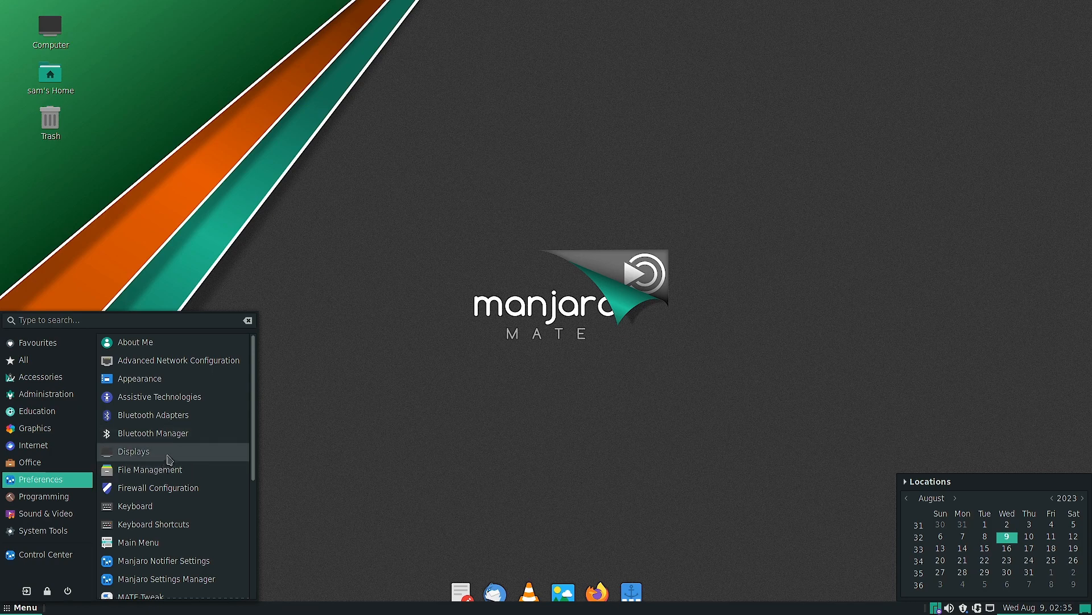
- Launch Firewall Configuration from the preferences, authenticating with the account password
click(153, 488)
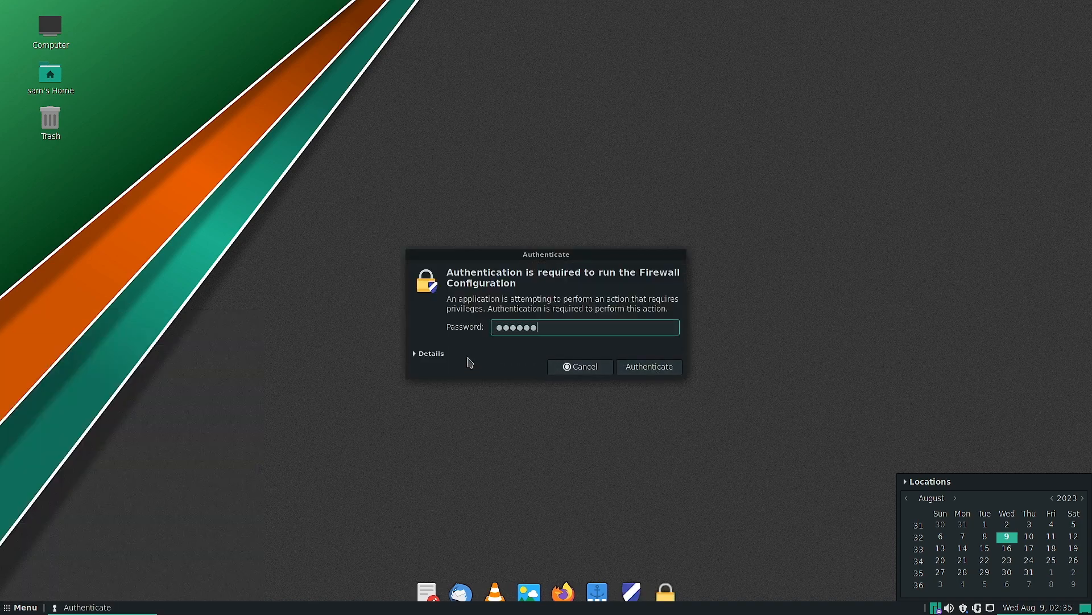
key(Return)
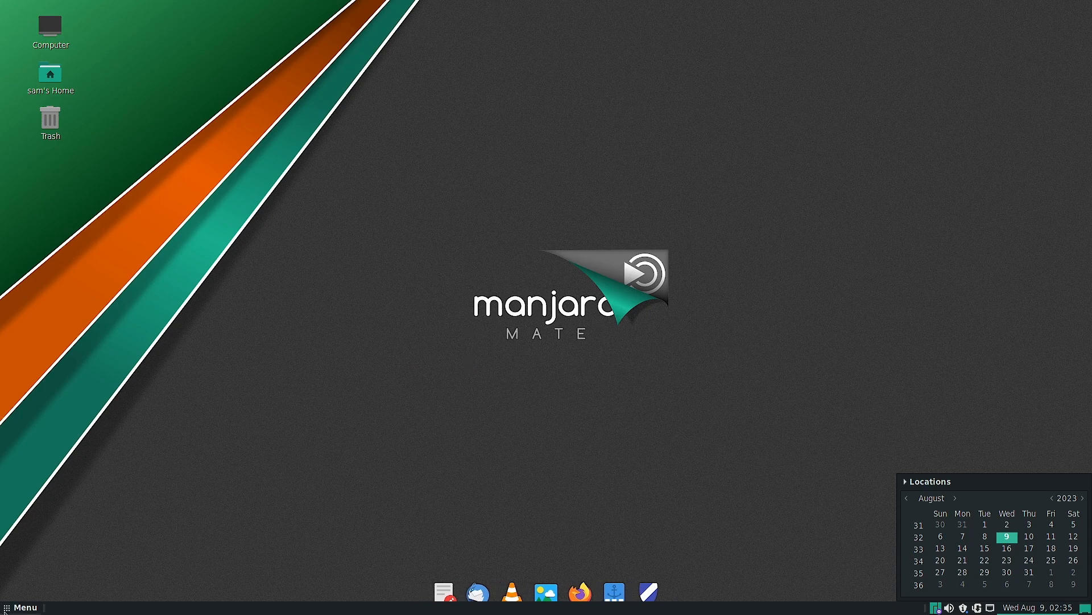
click(14, 613)
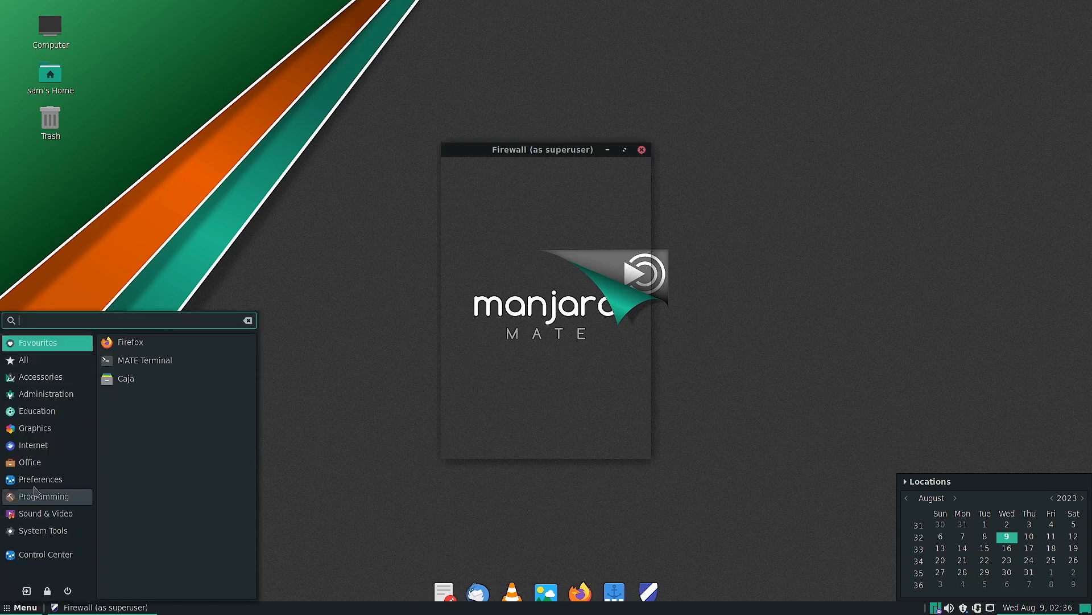
click(52, 482)
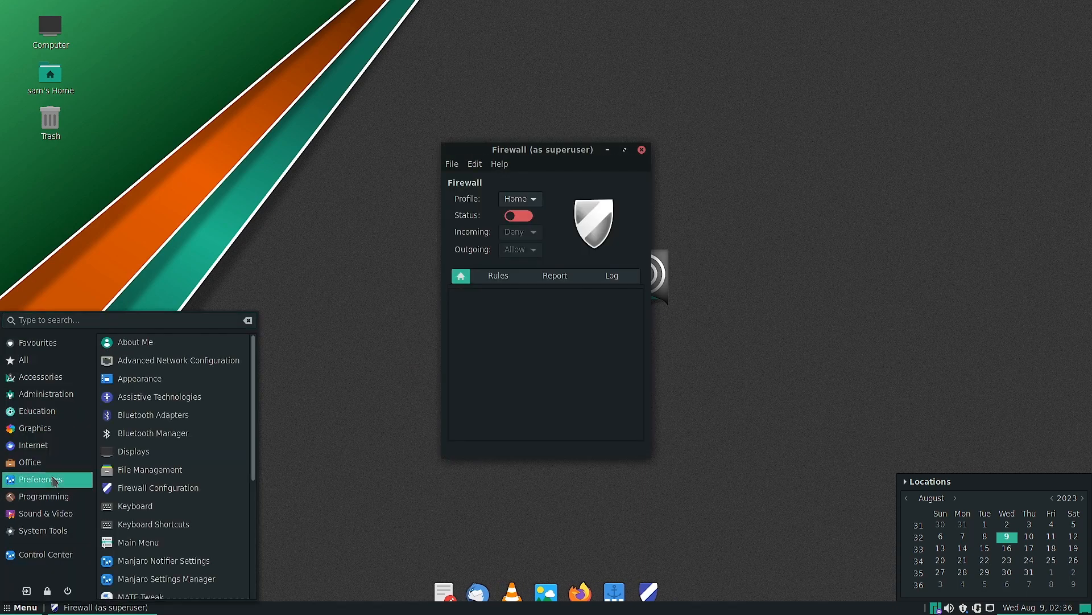
- Switch the firewall status on and back off, view the profile choices and close the Firewall window
click(527, 215)
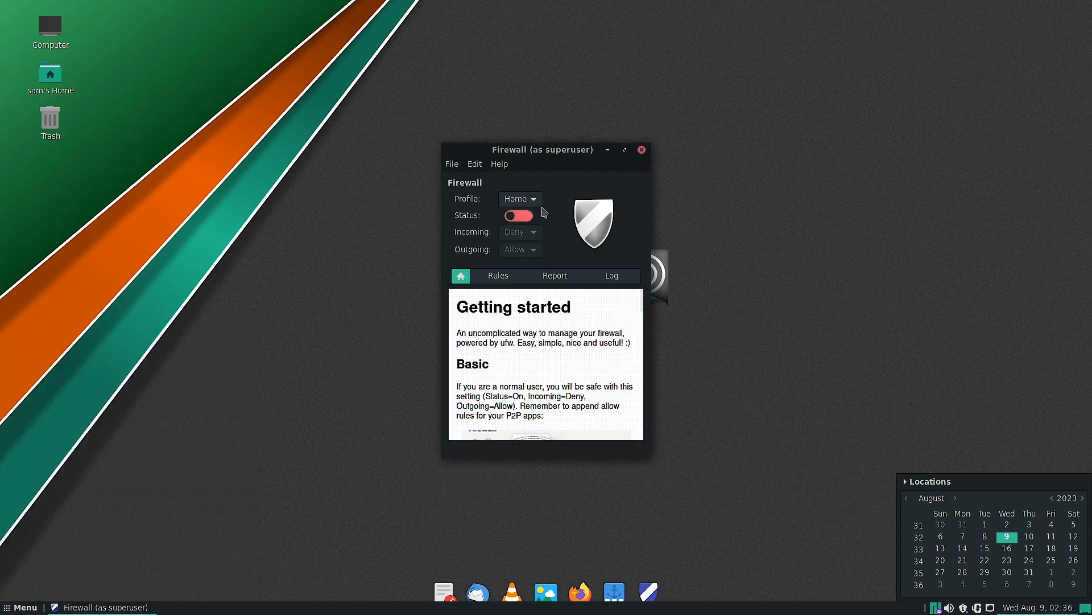
click(526, 219)
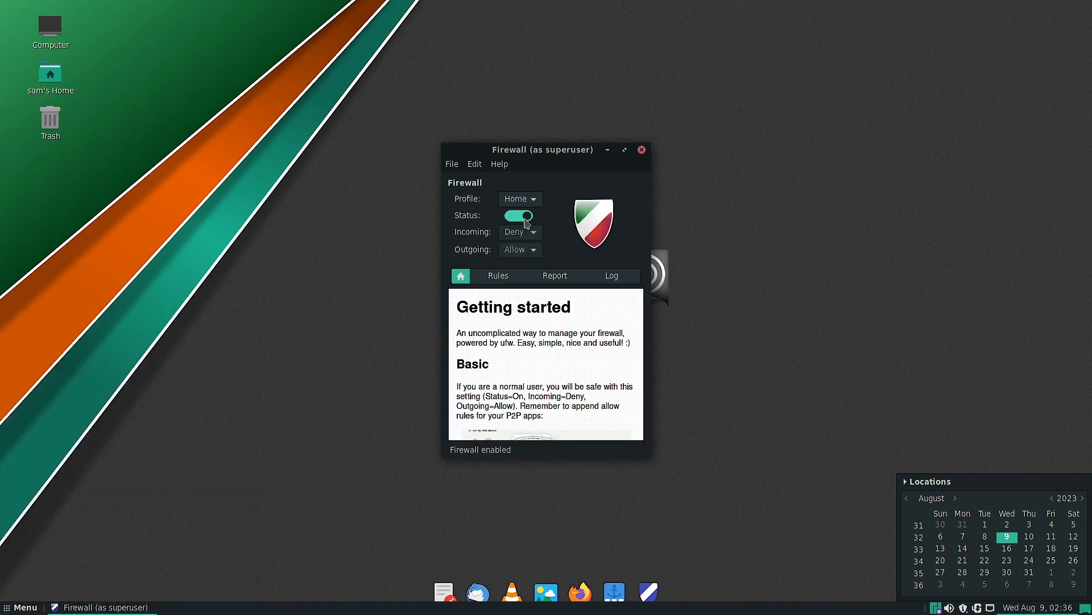
click(526, 217)
click(520, 199)
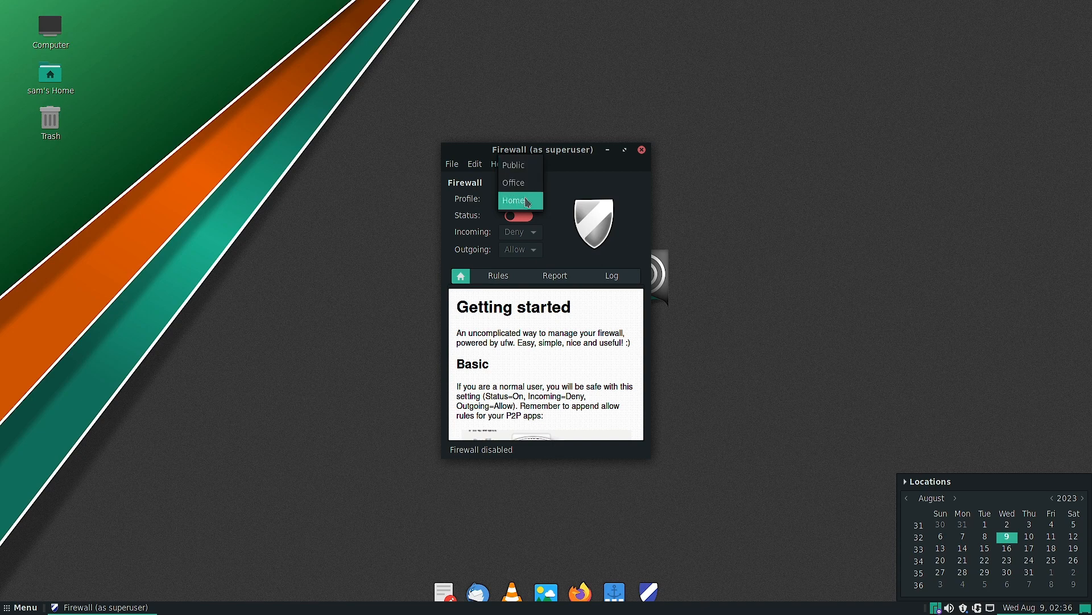
click(643, 152)
click(642, 150)
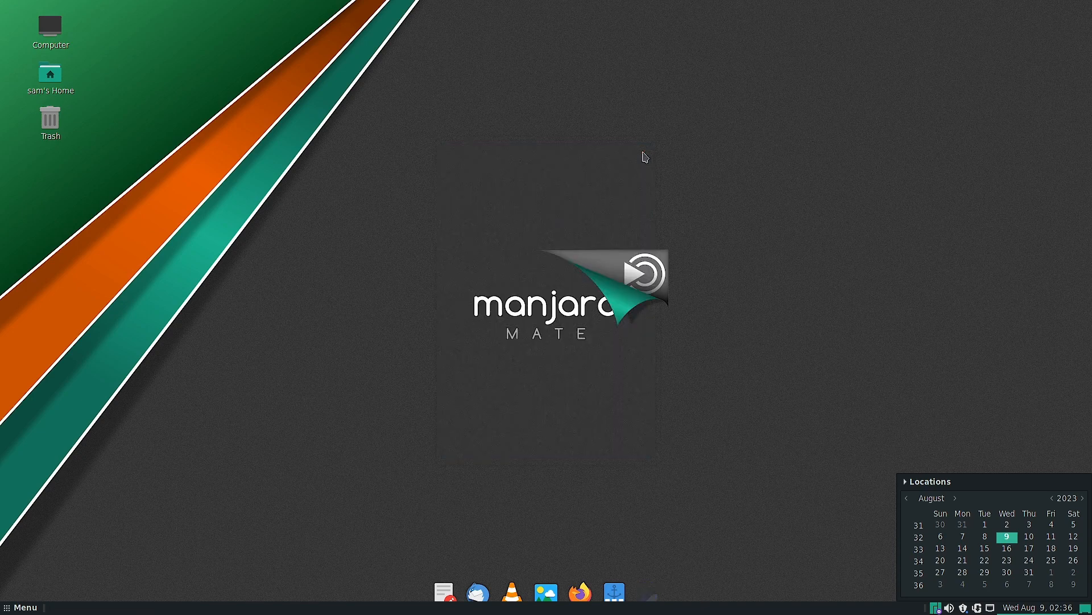
- Launch MATE Tweak from the preferences and show its Panel settings
click(22, 607)
click(51, 478)
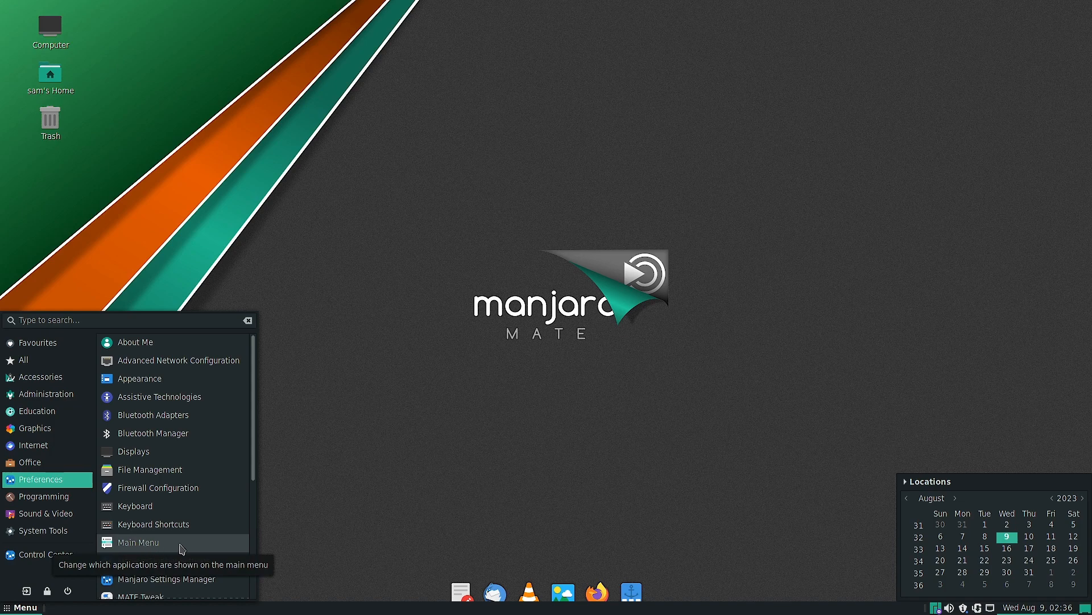
scroll(151, 547, down, 2)
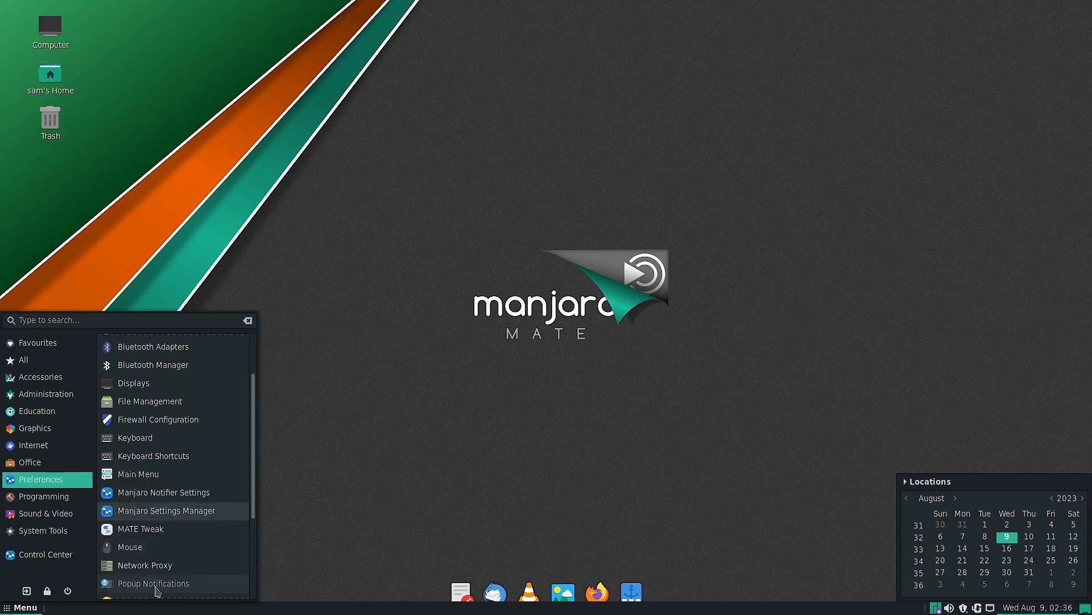
click(159, 532)
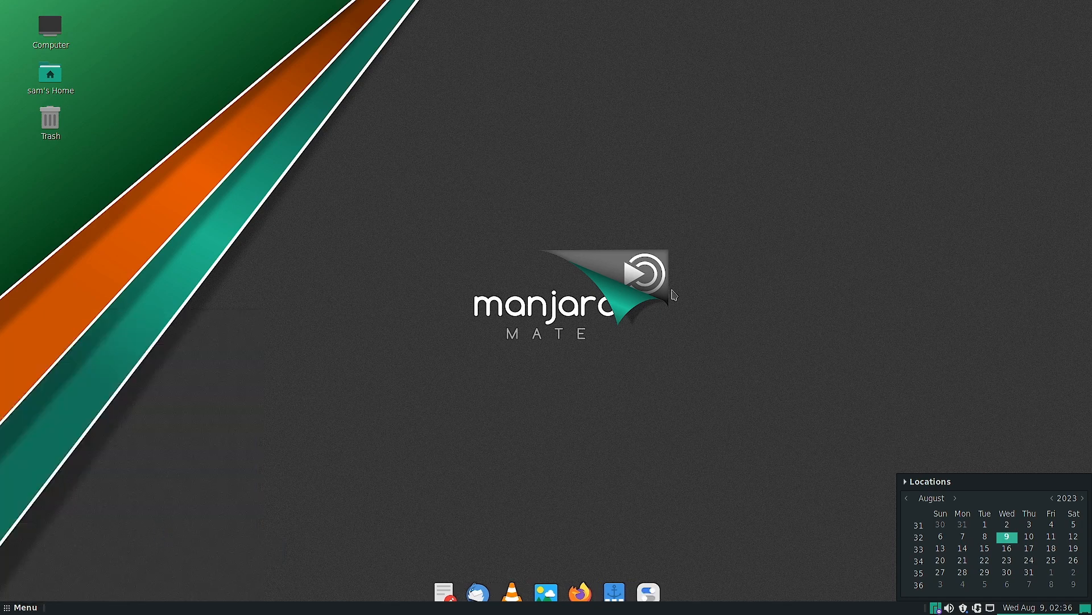
click(367, 212)
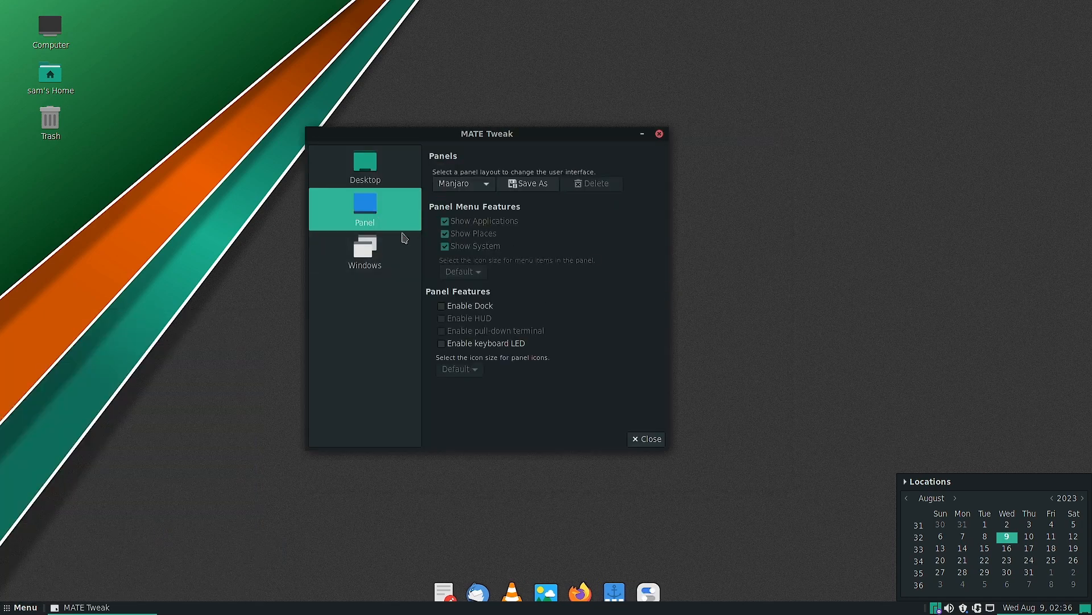
- Review MATE Tweak's Windows settings, including the window manager choices, and show the Desktop icon settings
click(366, 262)
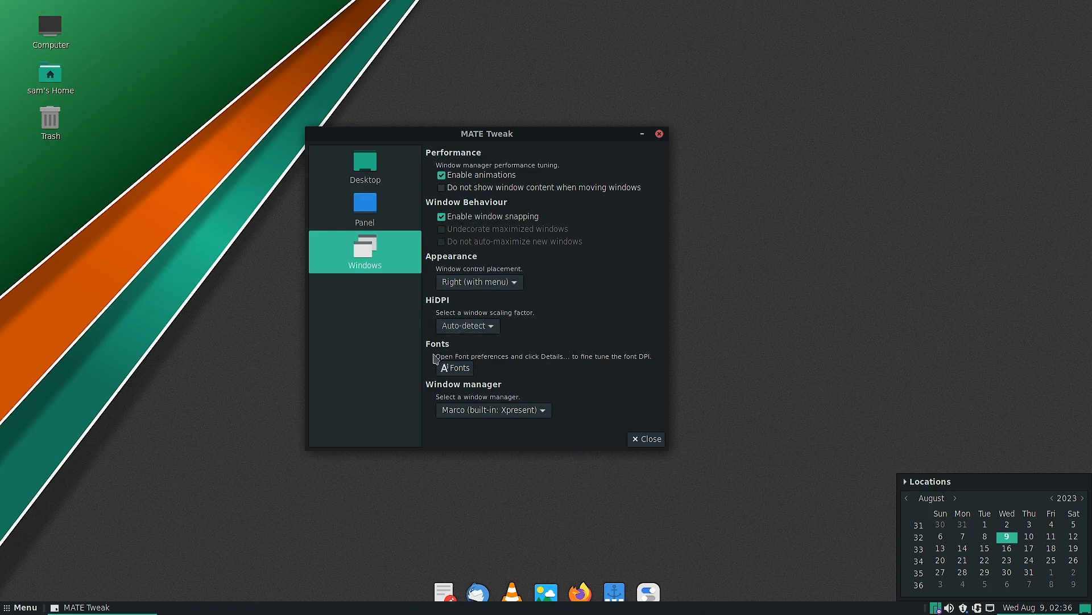
click(475, 409)
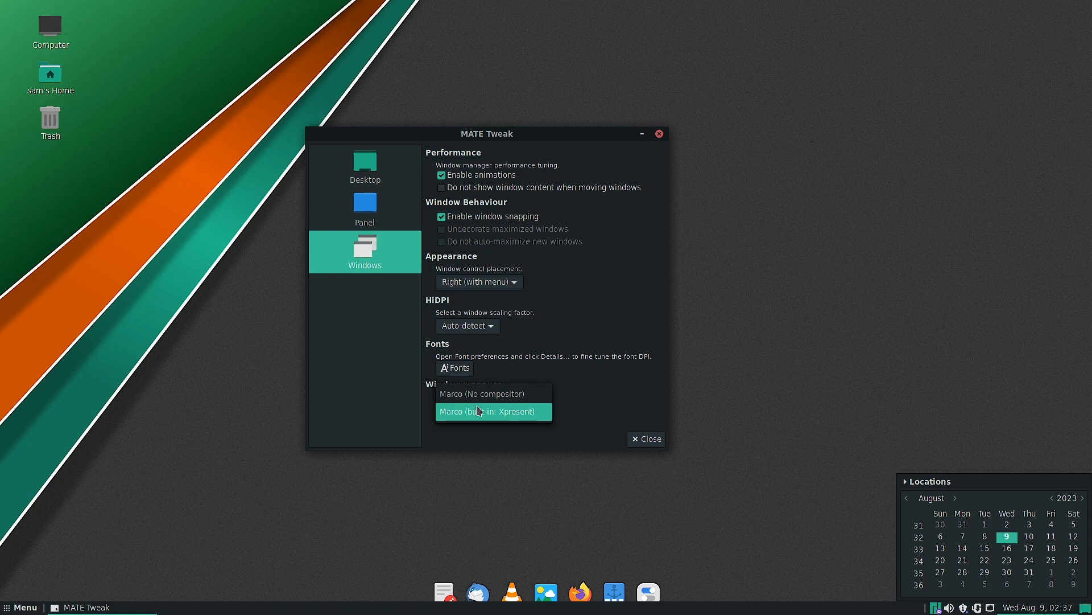
click(483, 436)
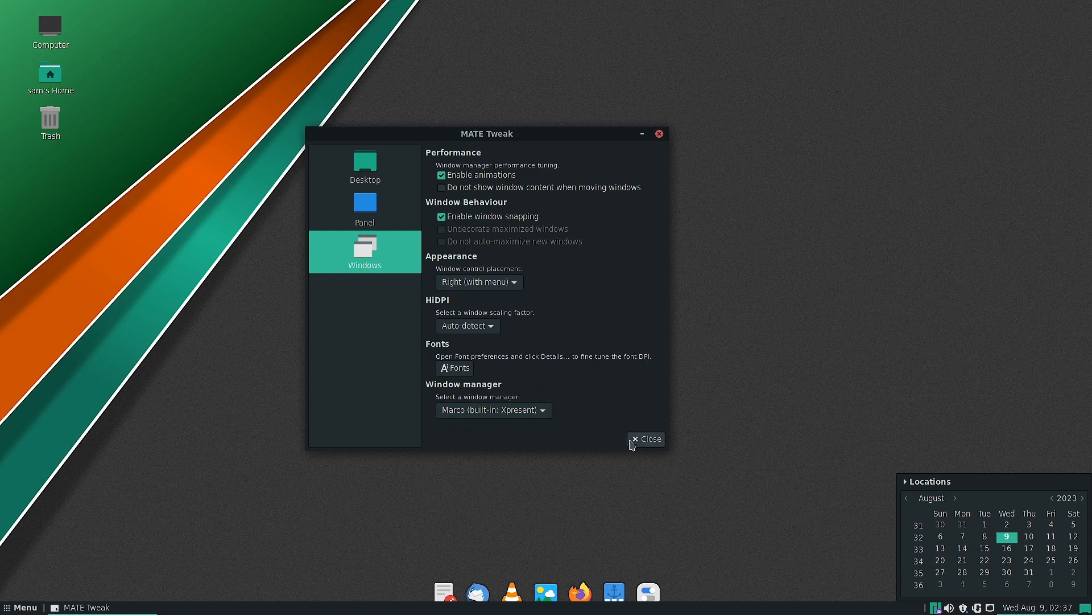
click(347, 178)
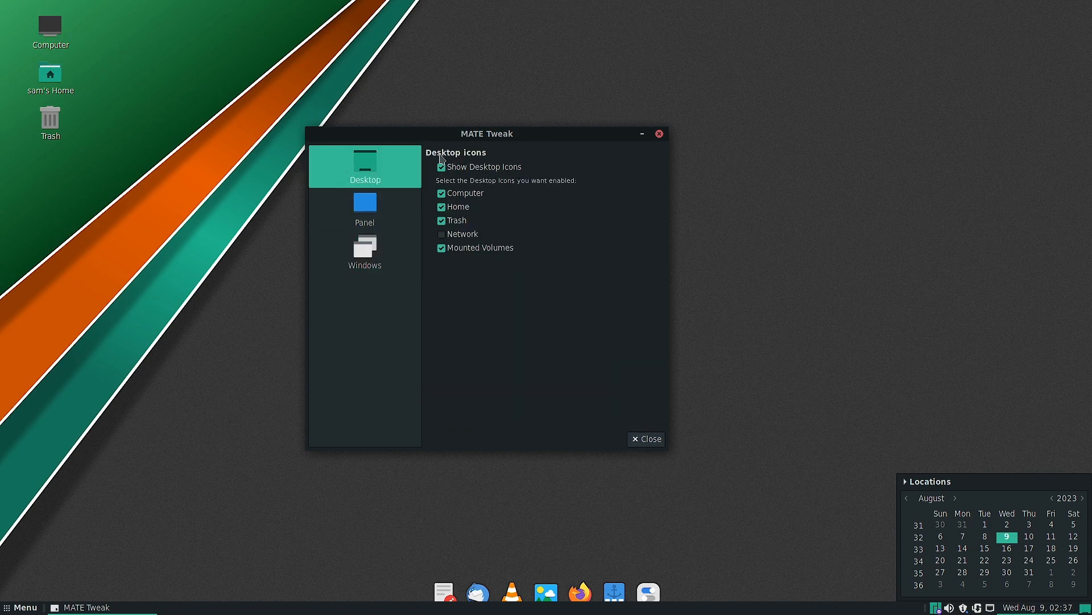
- Return to the Panel settings and change the panel layout to Fedora, accepting the configuration reset
click(350, 204)
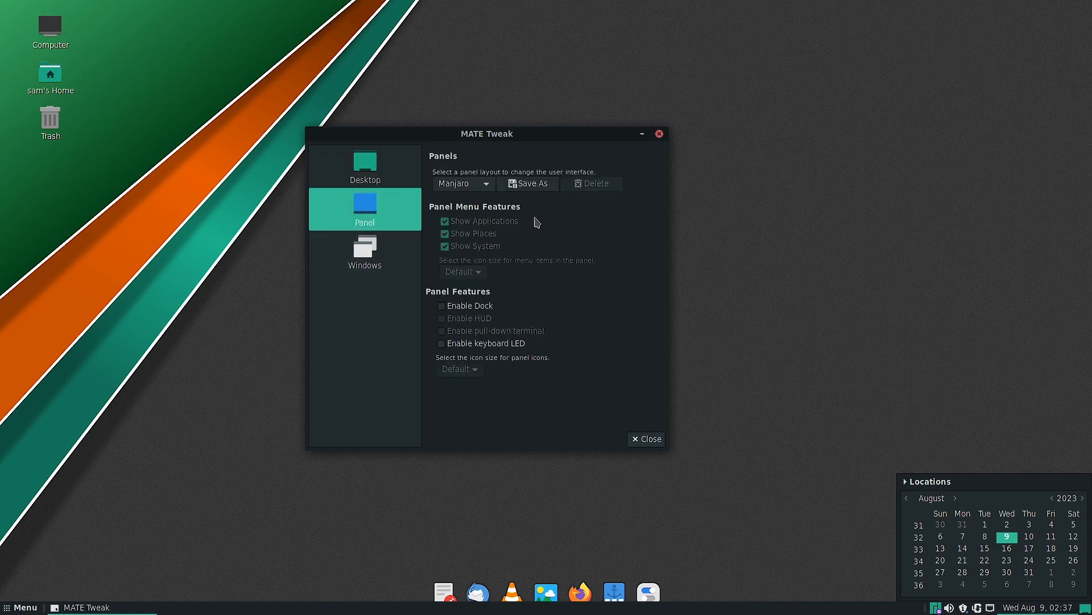
click(488, 189)
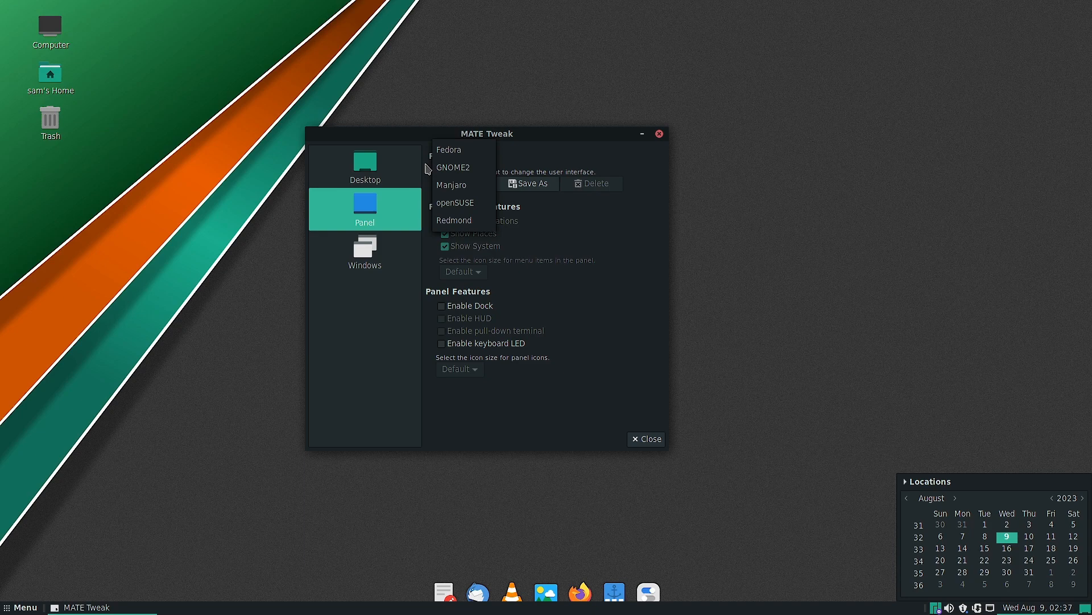
click(462, 150)
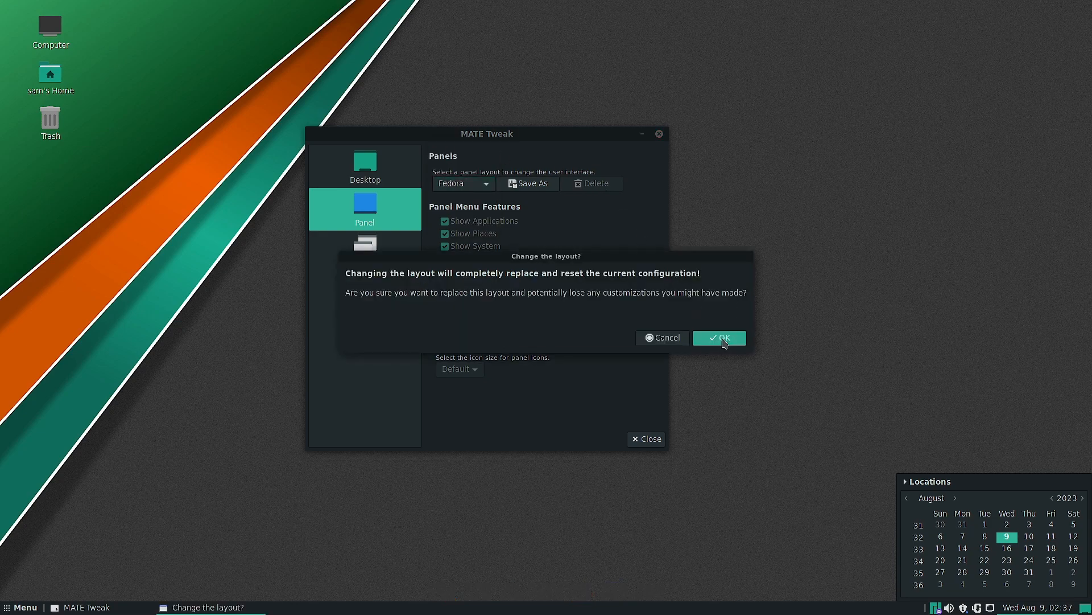
click(720, 340)
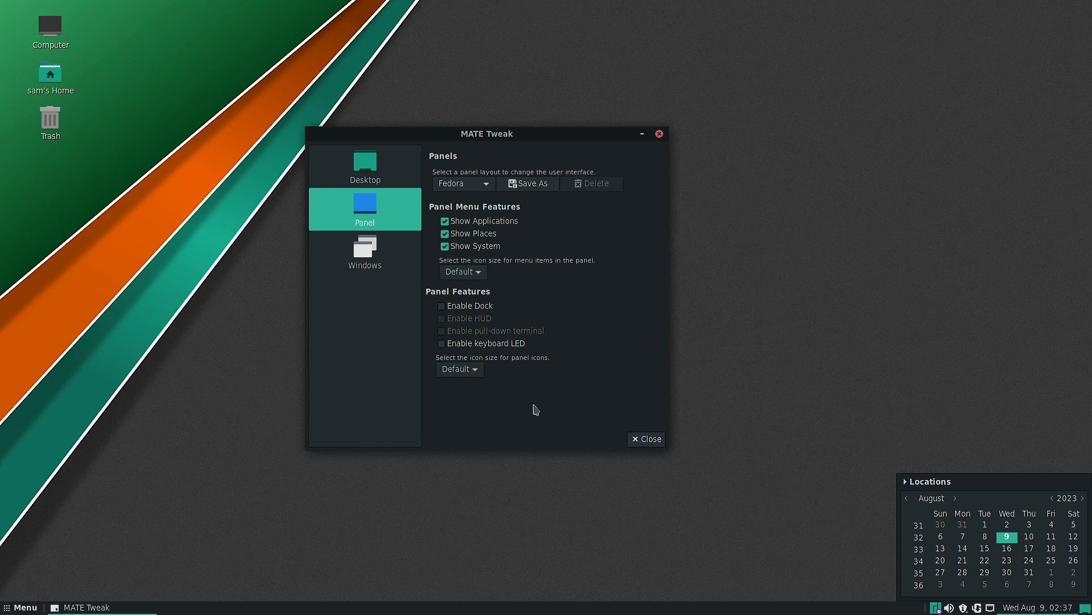
- Change the panel layout to GNOME2, accept the reset and check the application menu
click(487, 189)
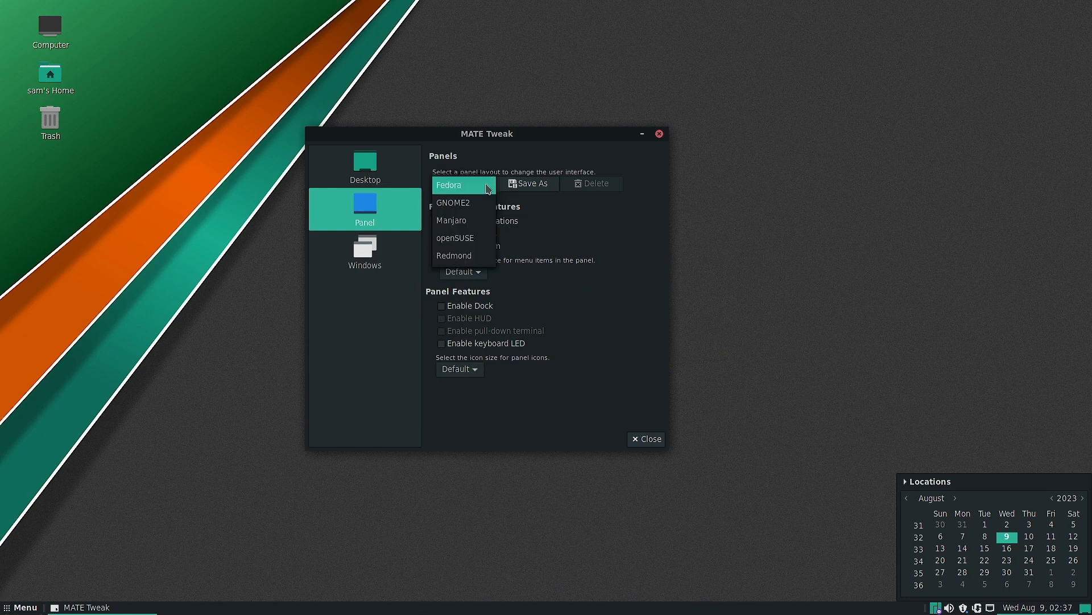
click(479, 205)
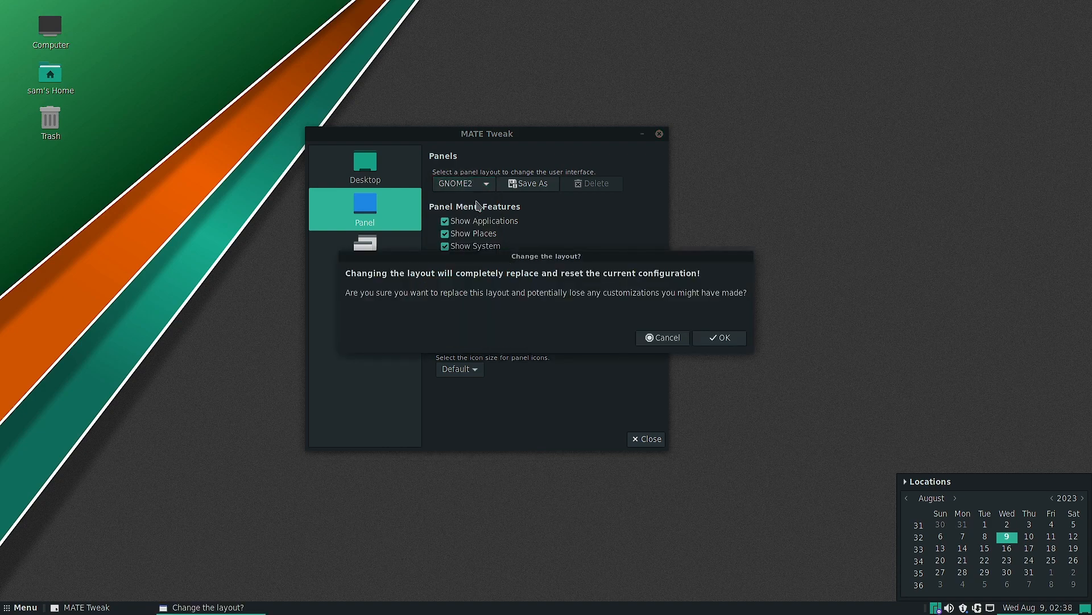
click(716, 343)
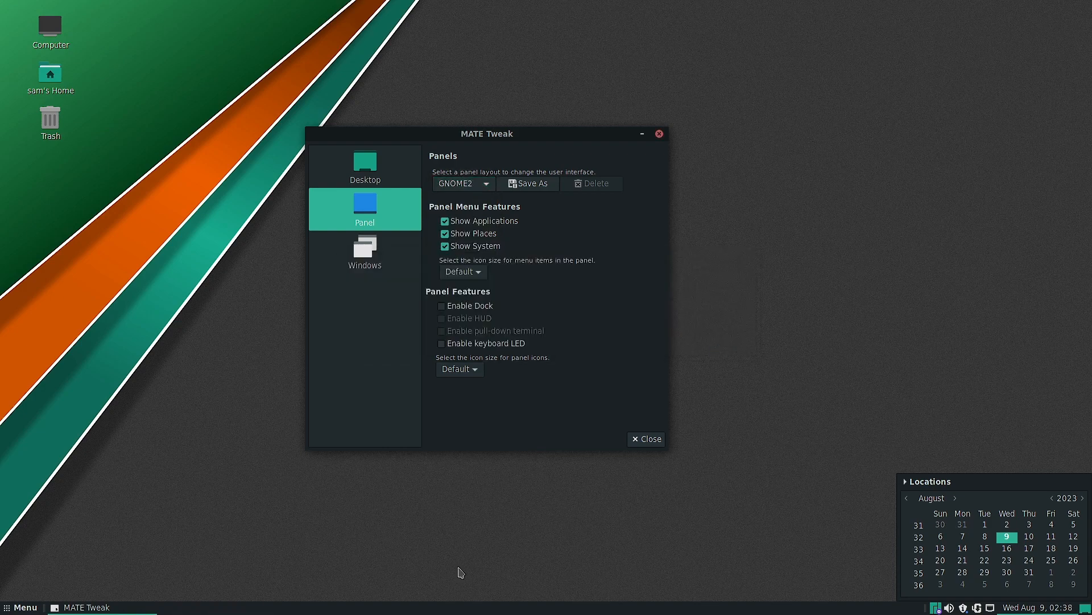
click(9, 608)
click(10, 608)
- Change the panel layout from GNOME2 to openSUSE and accept the configuration reset
click(464, 184)
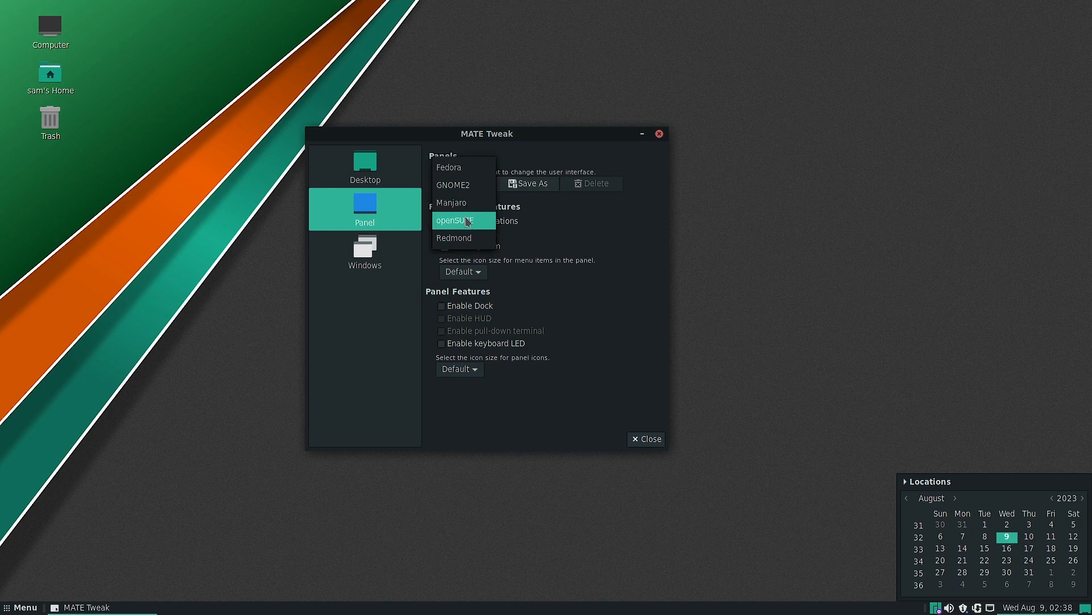
click(467, 220)
click(724, 339)
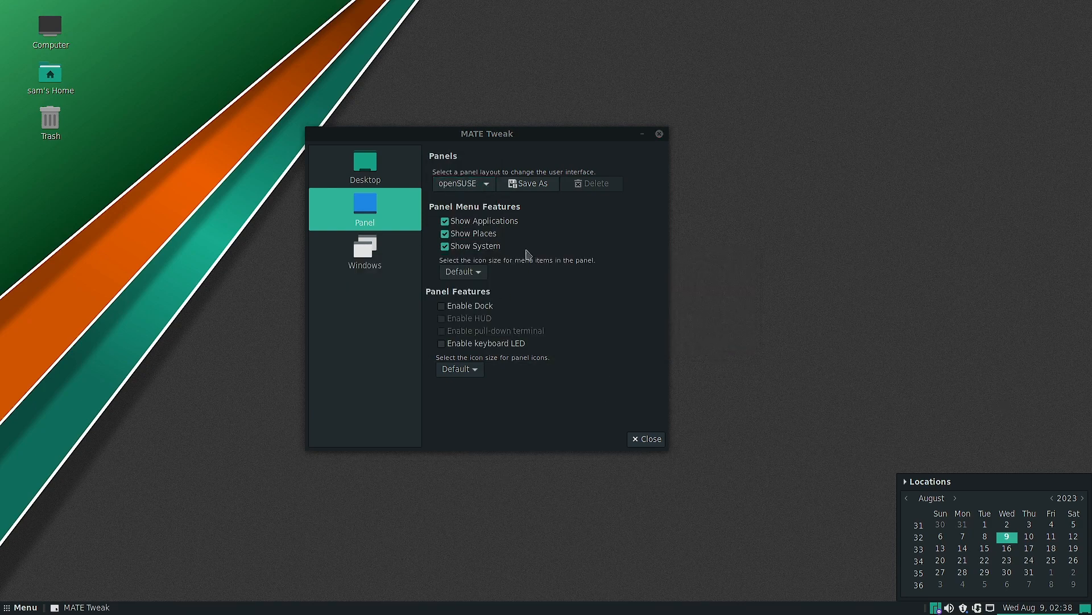
- Apply the Redmond panel layout, accept the reset and open the application menu to check it
click(487, 187)
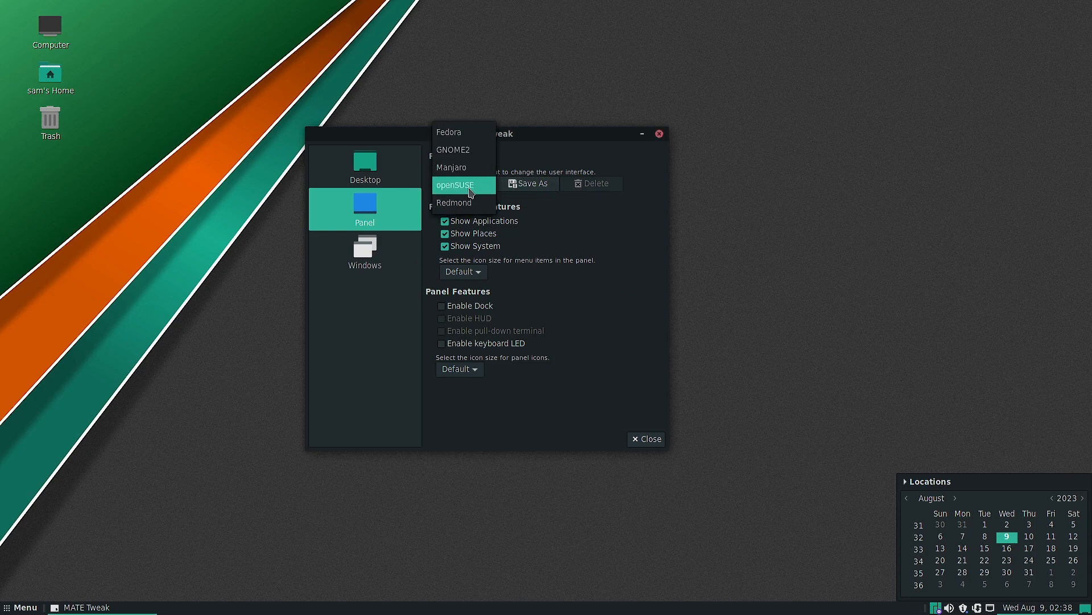
click(466, 202)
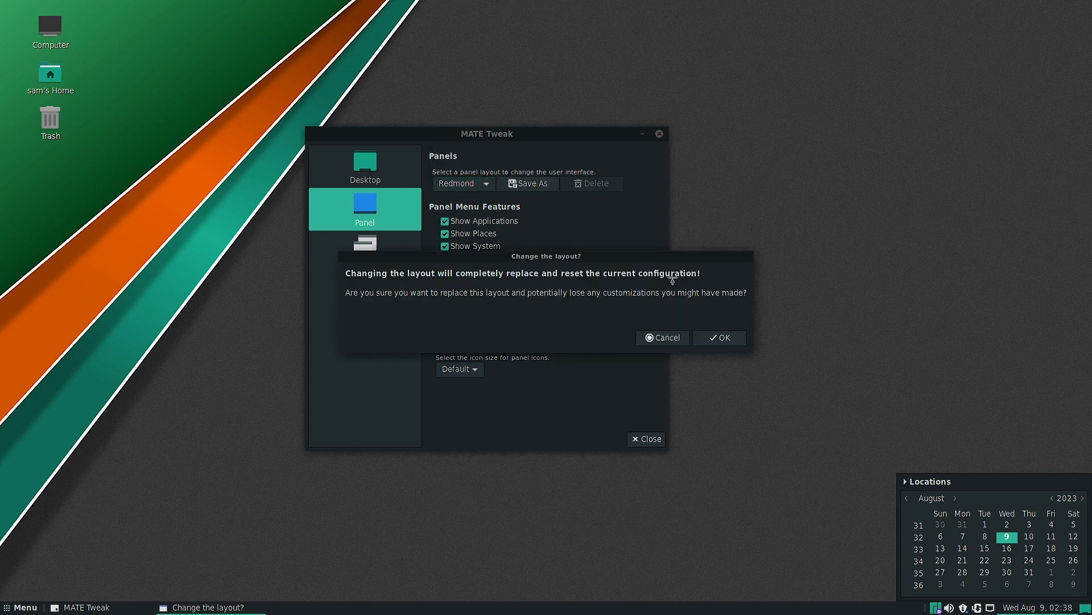
click(734, 344)
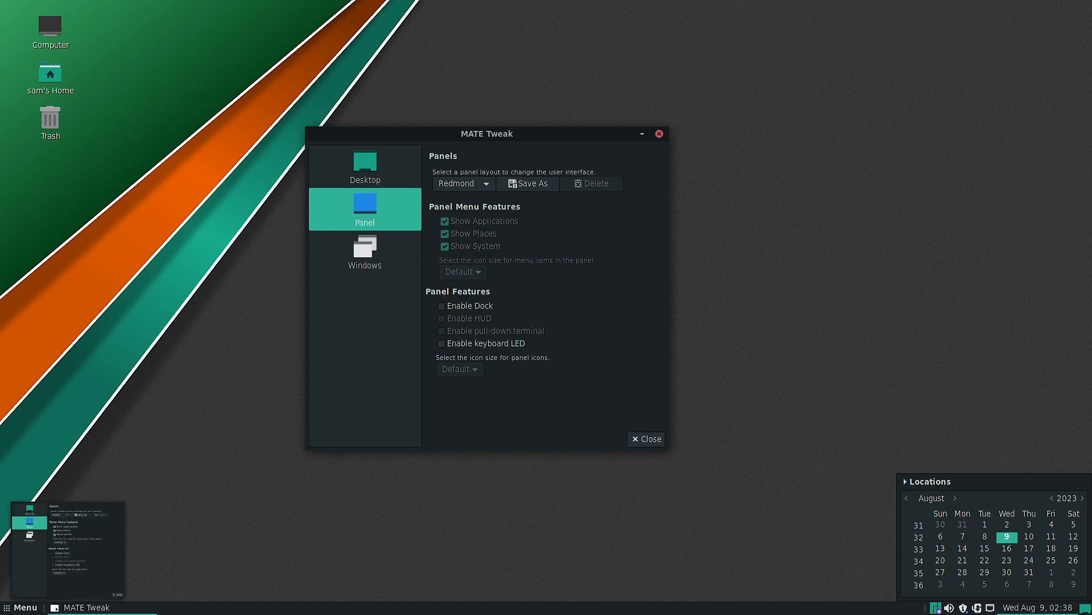
click(22, 607)
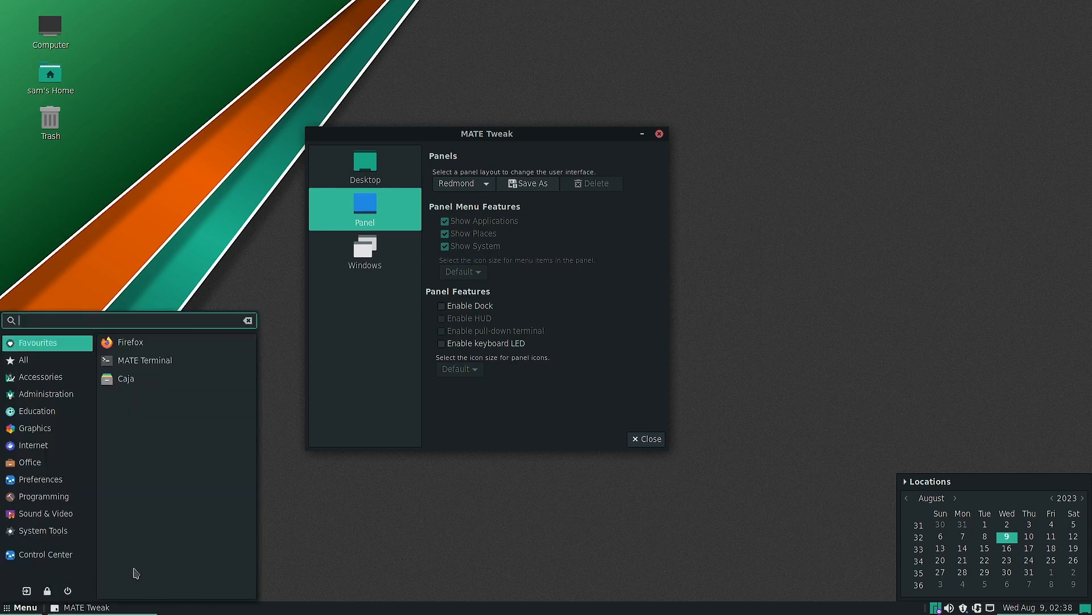
- Switch the panel layout back to openSUSE, accept the reset, and open and dismiss the application menu
click(481, 184)
click(481, 185)
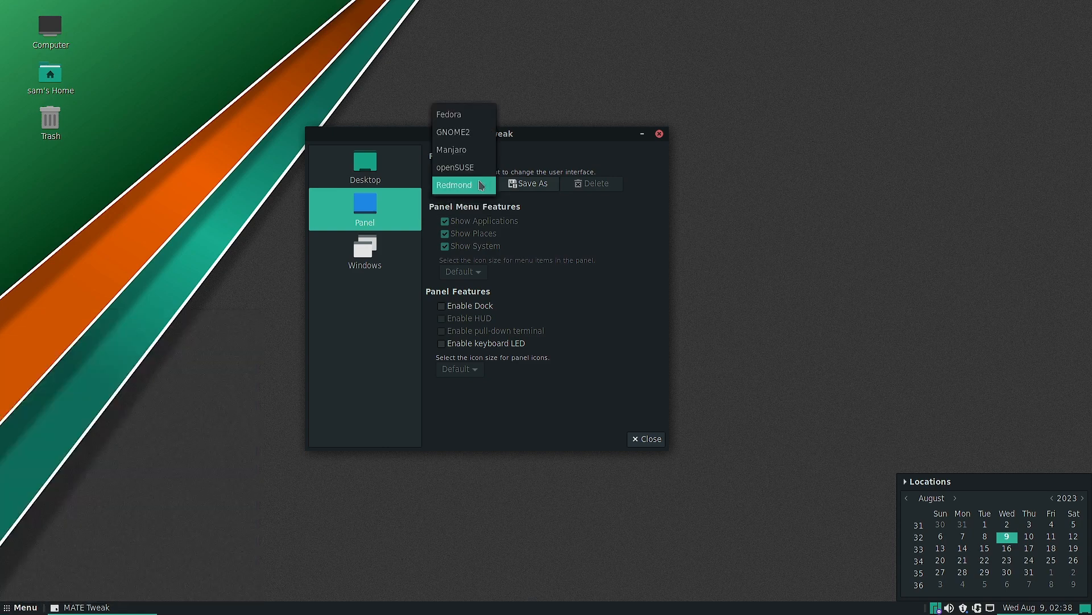
click(481, 171)
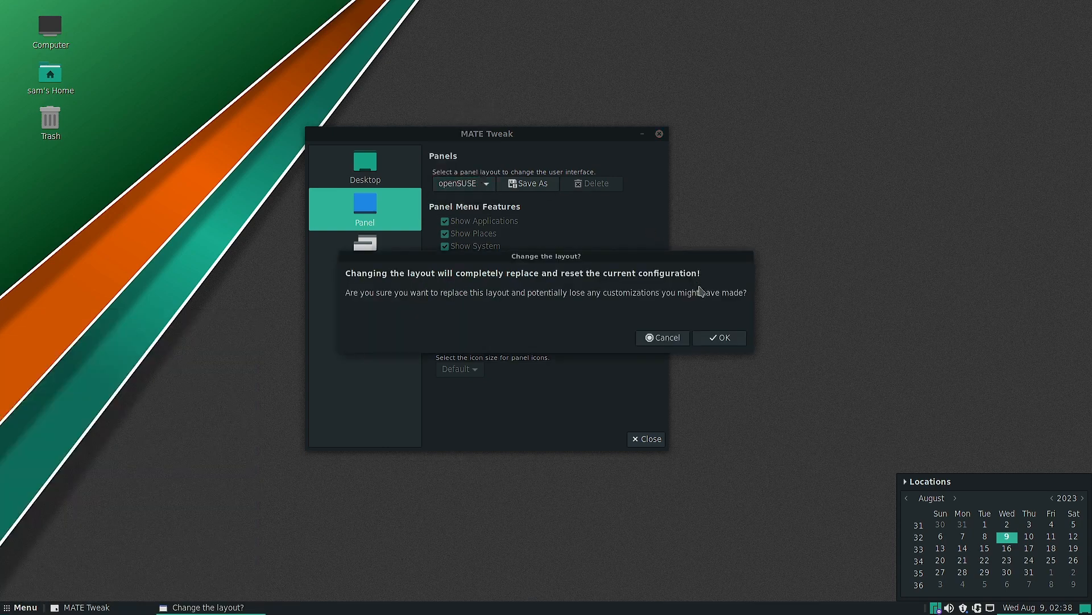
click(724, 339)
click(21, 607)
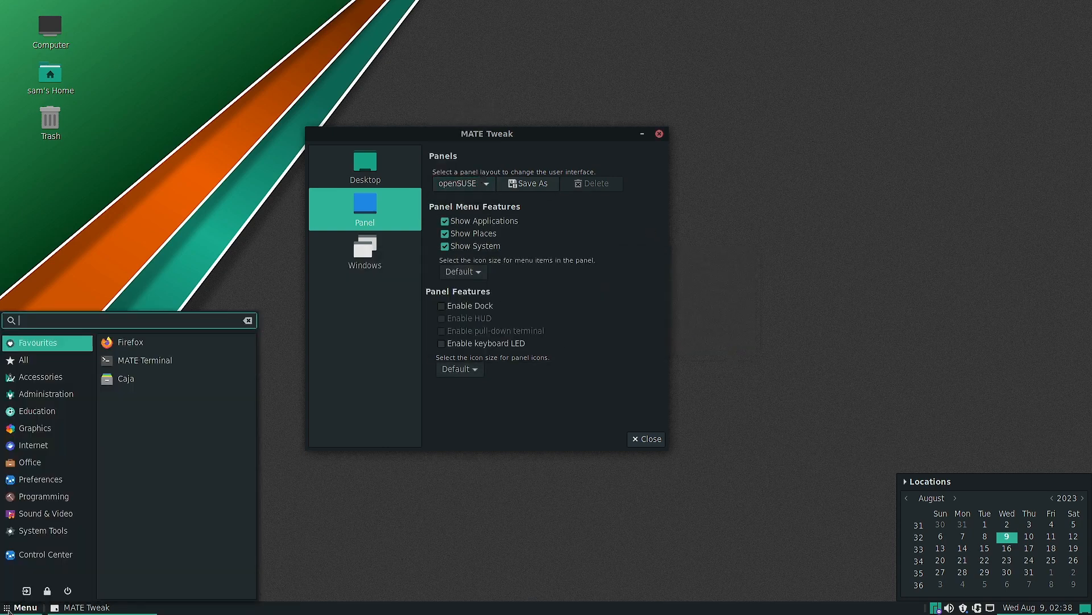
click(486, 568)
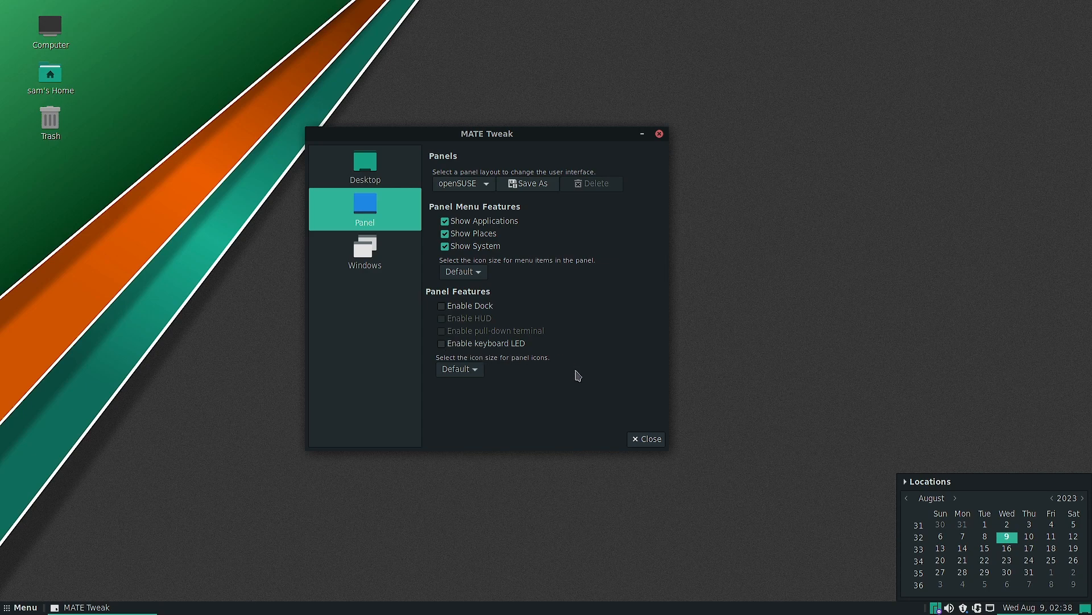
- View the available panel icon sizes without changing the selection and close MATE Tweak
click(483, 371)
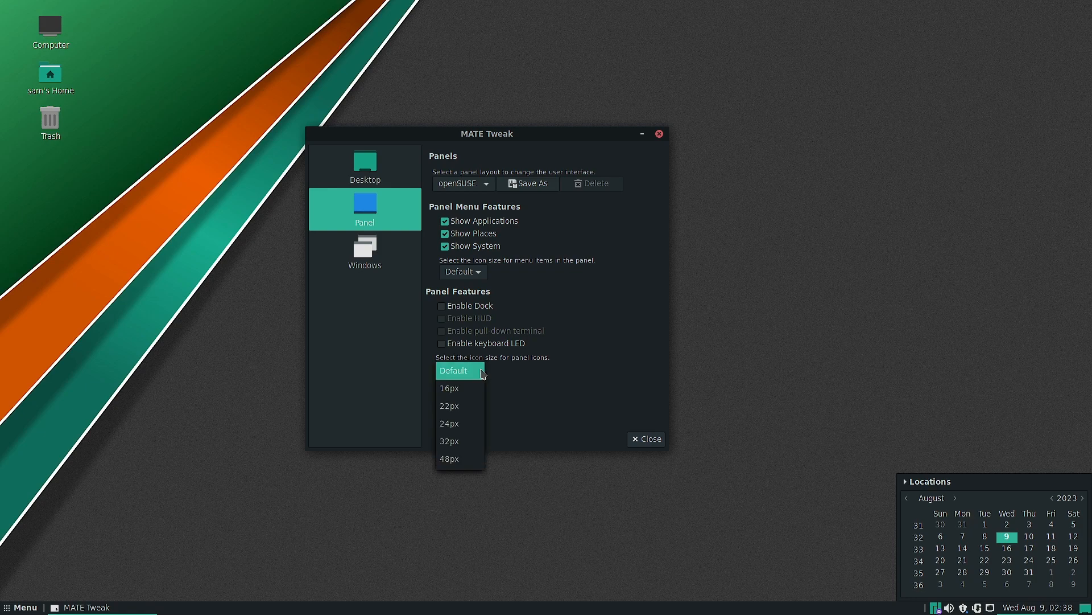
click(541, 386)
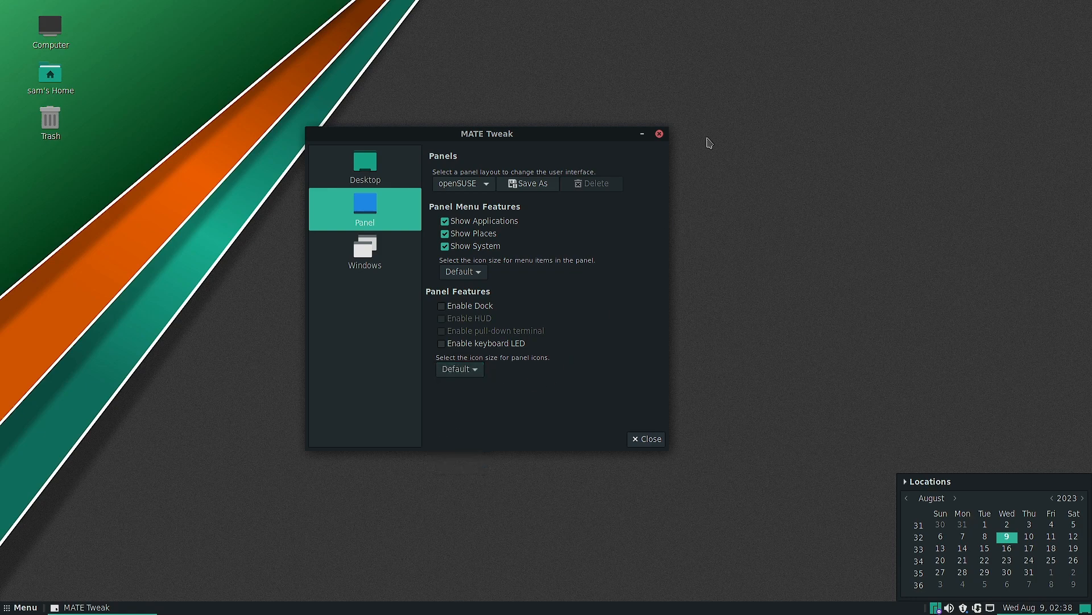
click(659, 135)
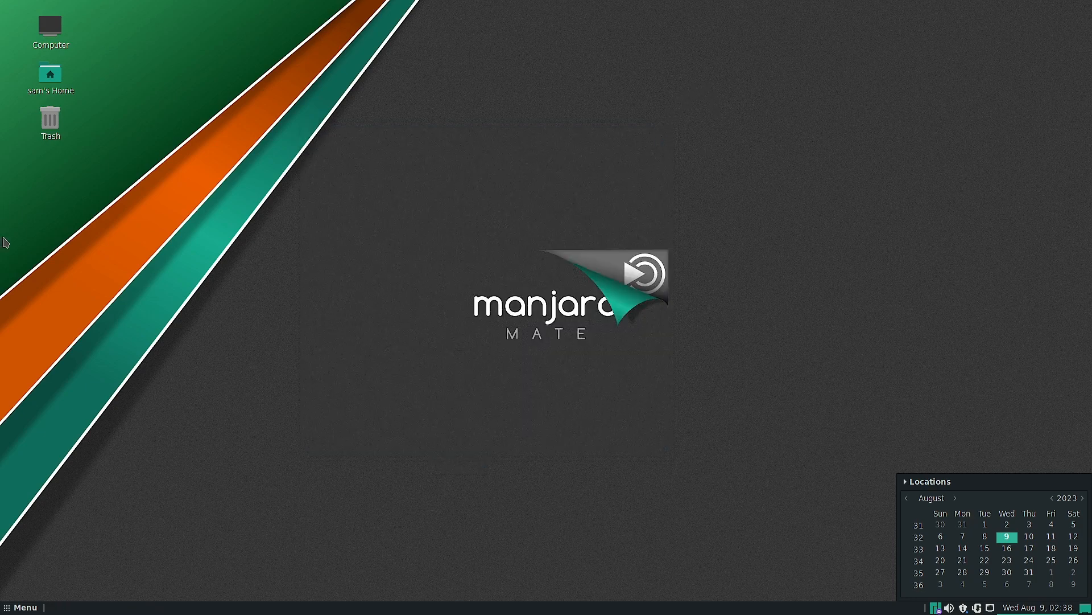
- Launch Manjaro Settings Manager from the preferences and move its window toward the desktop's upper left
click(22, 608)
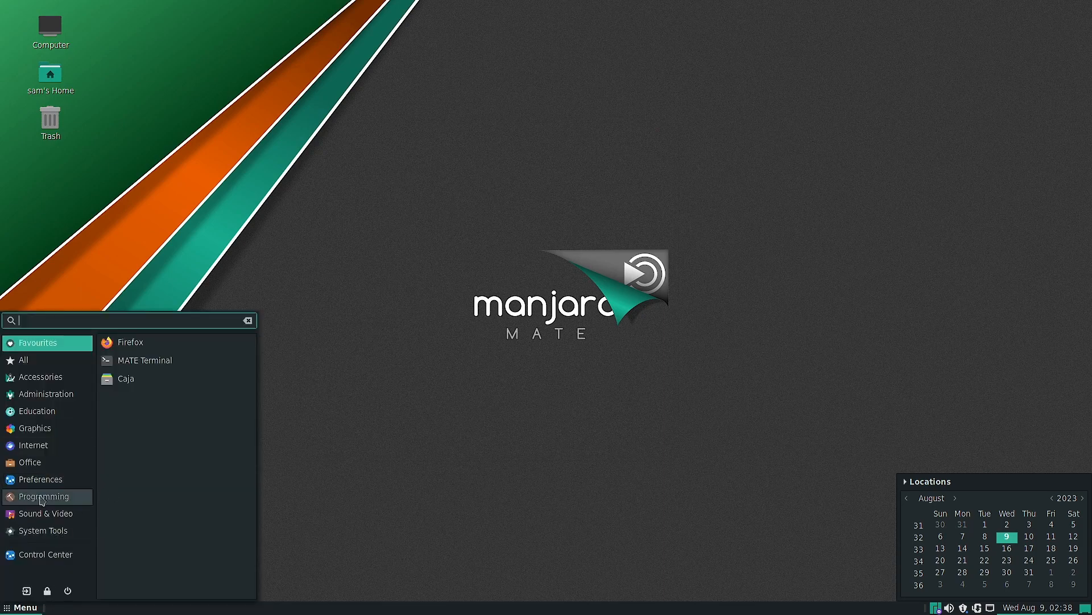
click(56, 479)
scroll(227, 500, down, 5)
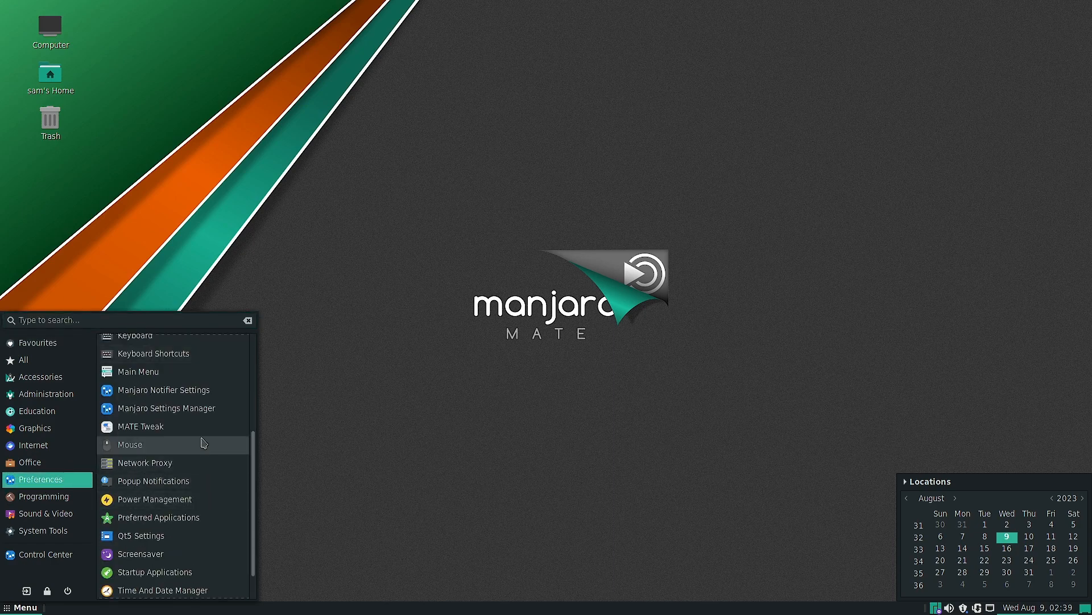
click(201, 413)
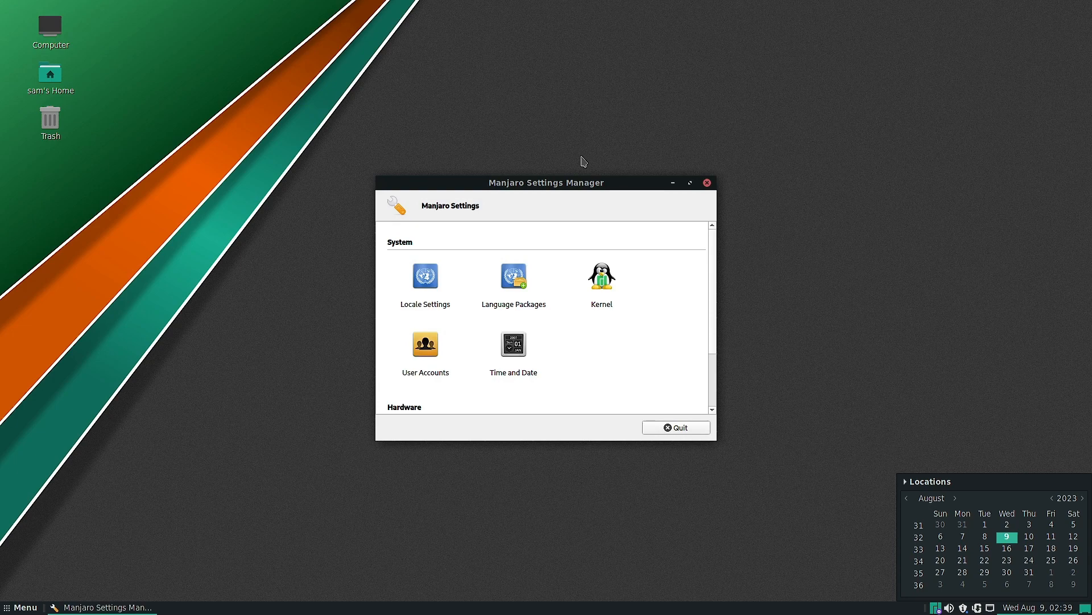
drag(465, 183, 340, 129)
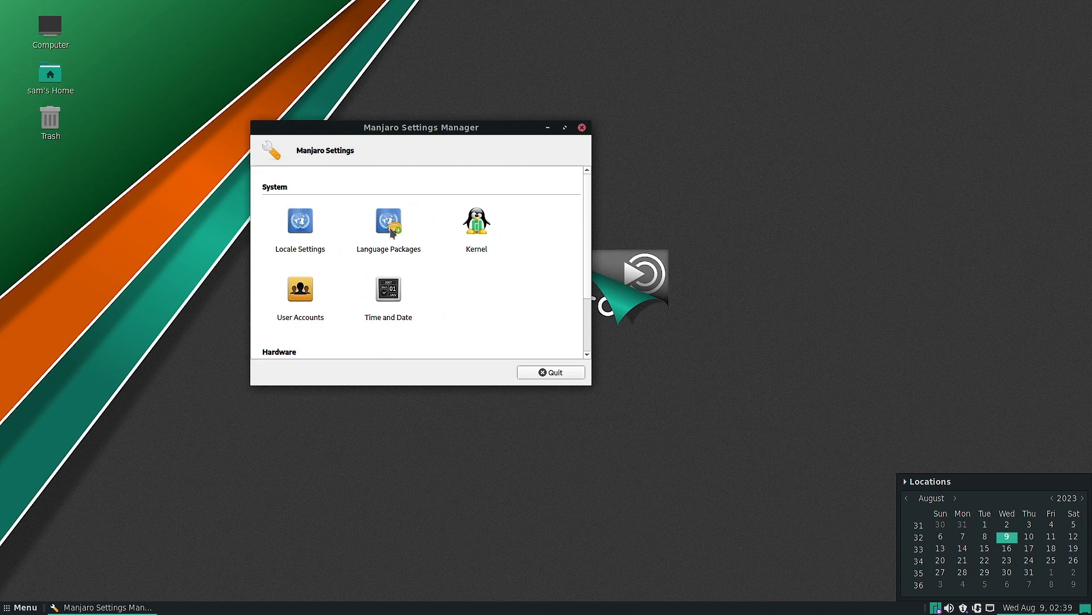
- Open the Kernel settings, examine the offered Linux kernels and their support labels, and quit Manjaro Settings Manager
click(474, 232)
double_click(477, 229)
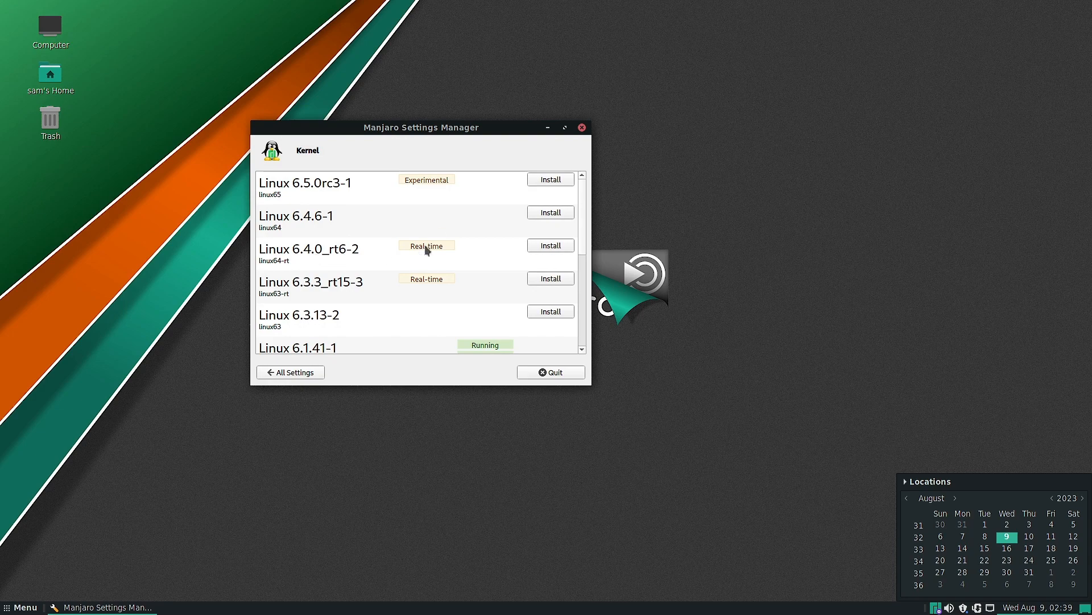
scroll(435, 233, down, 3)
scroll(436, 231, down, 3)
scroll(437, 231, up, 6)
scroll(436, 231, down, 5)
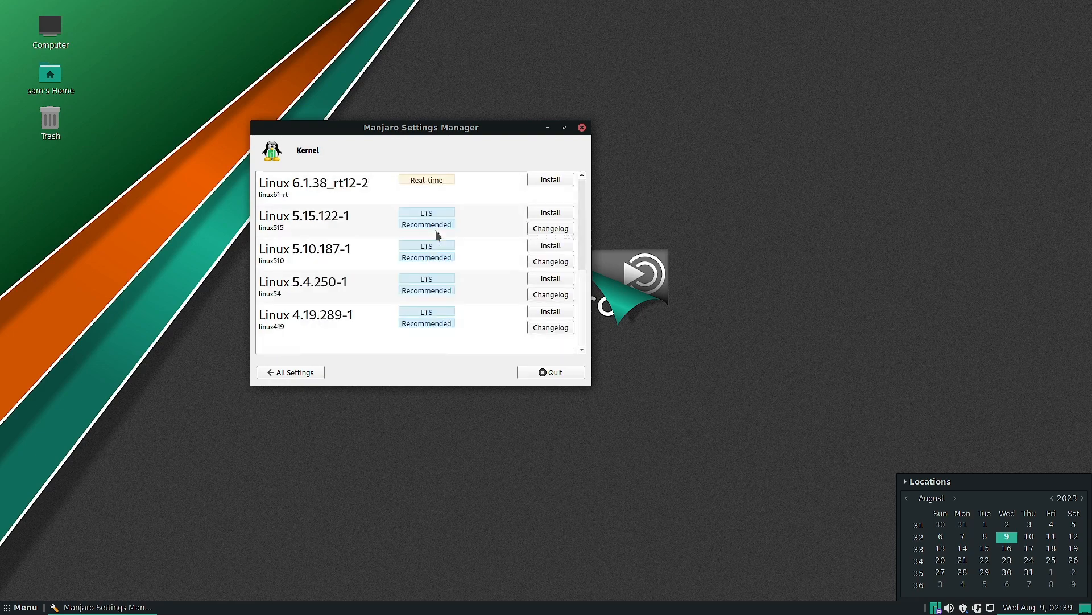
scroll(436, 230, up, 2)
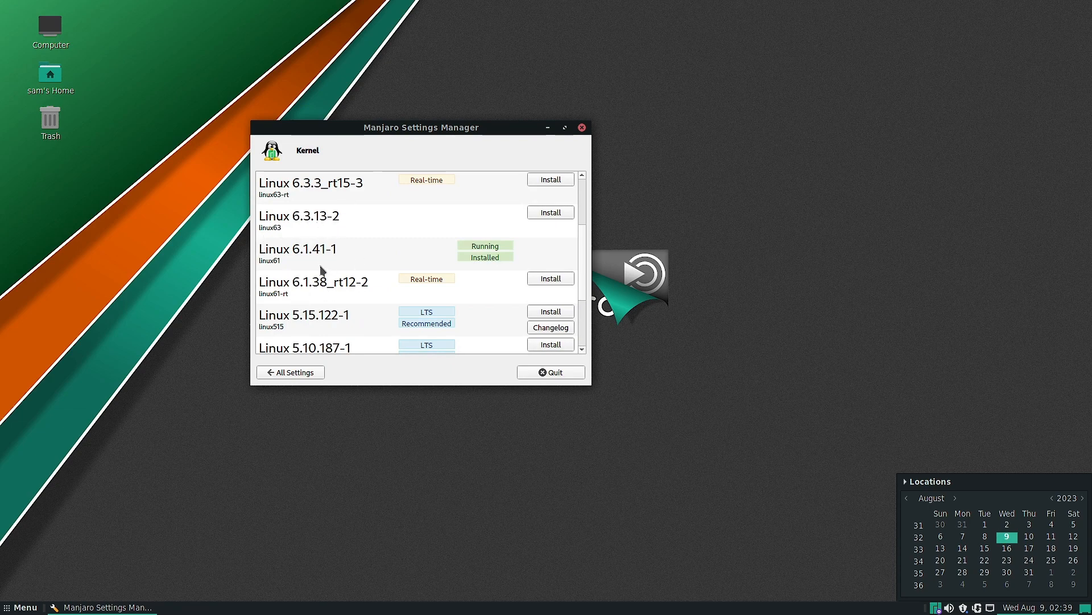
scroll(322, 271, down, 3)
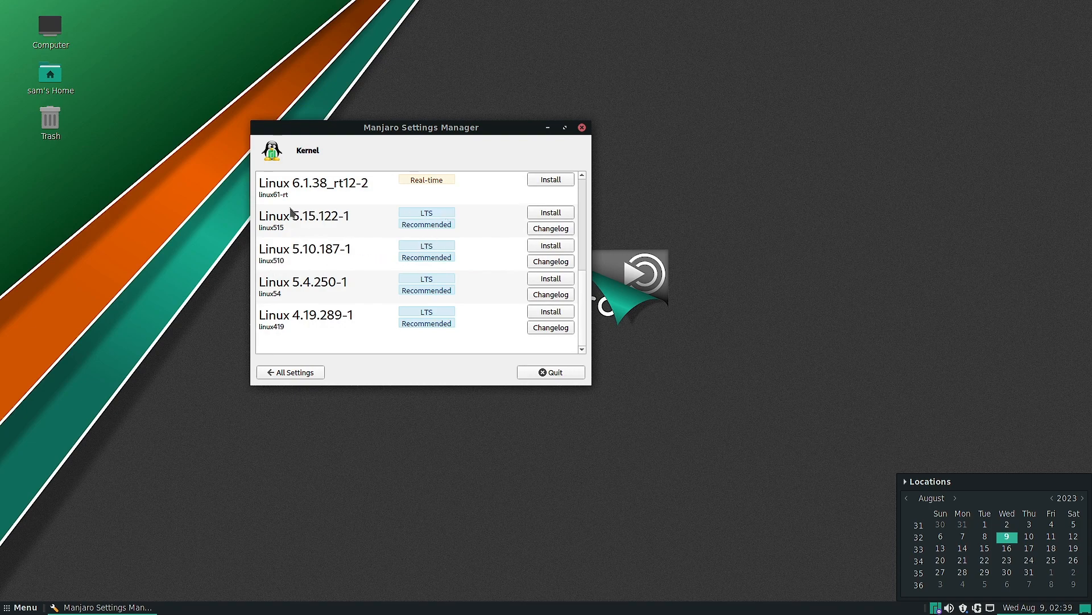
scroll(464, 327, up, 6)
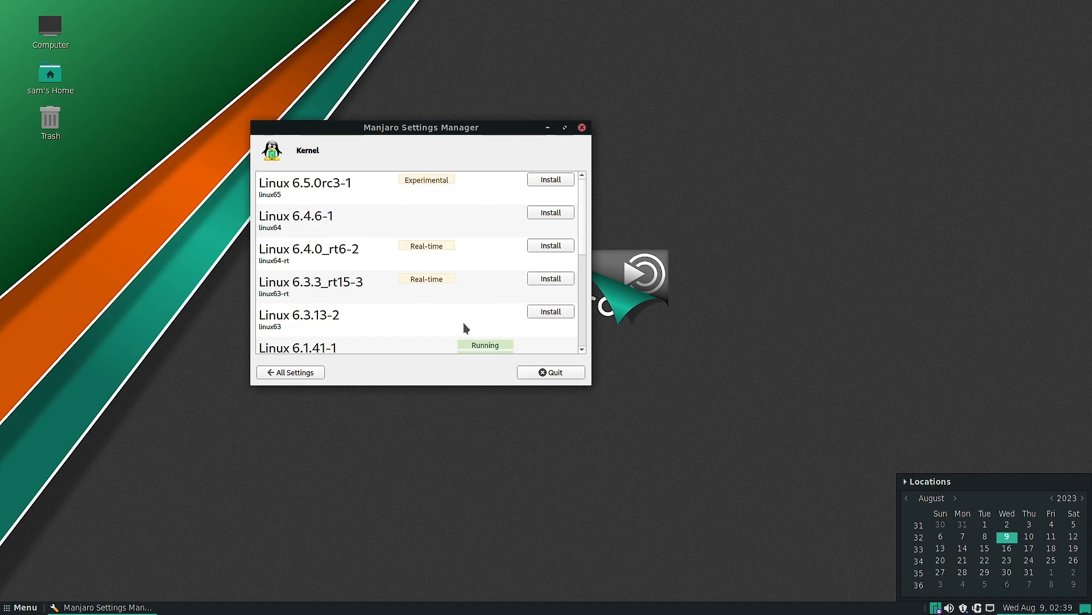
scroll(276, 246, down, 6)
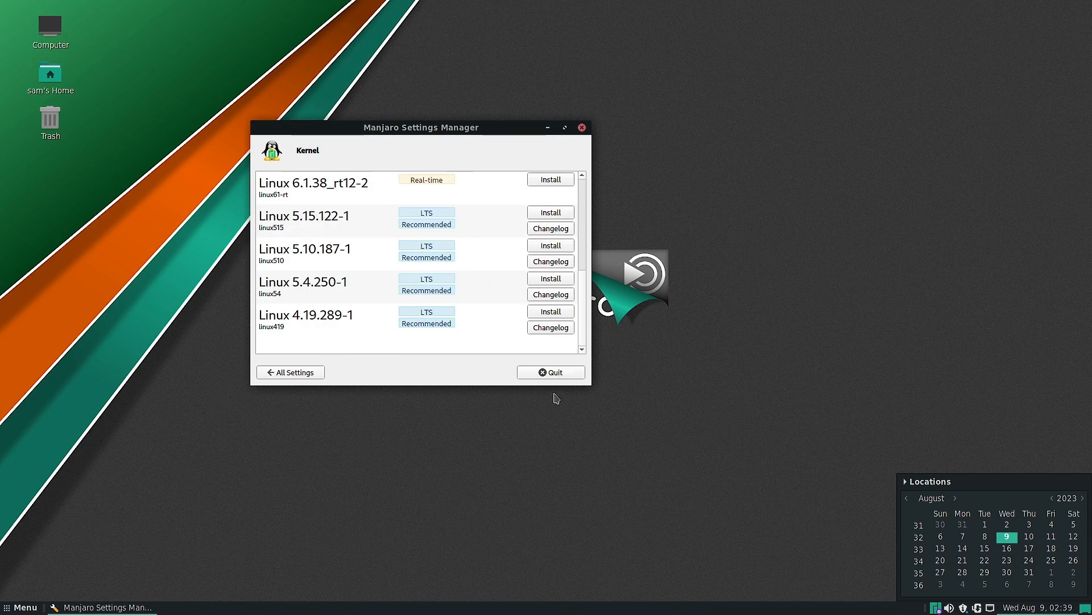
click(565, 370)
- Launch Startup Applications from the Preferences category of the application menu
click(21, 607)
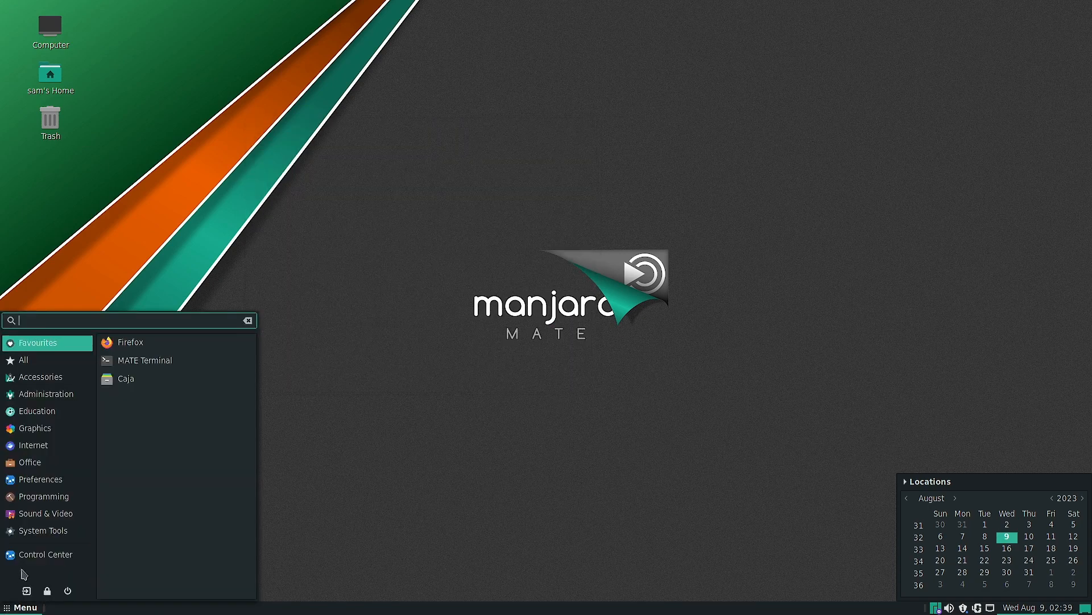
click(63, 479)
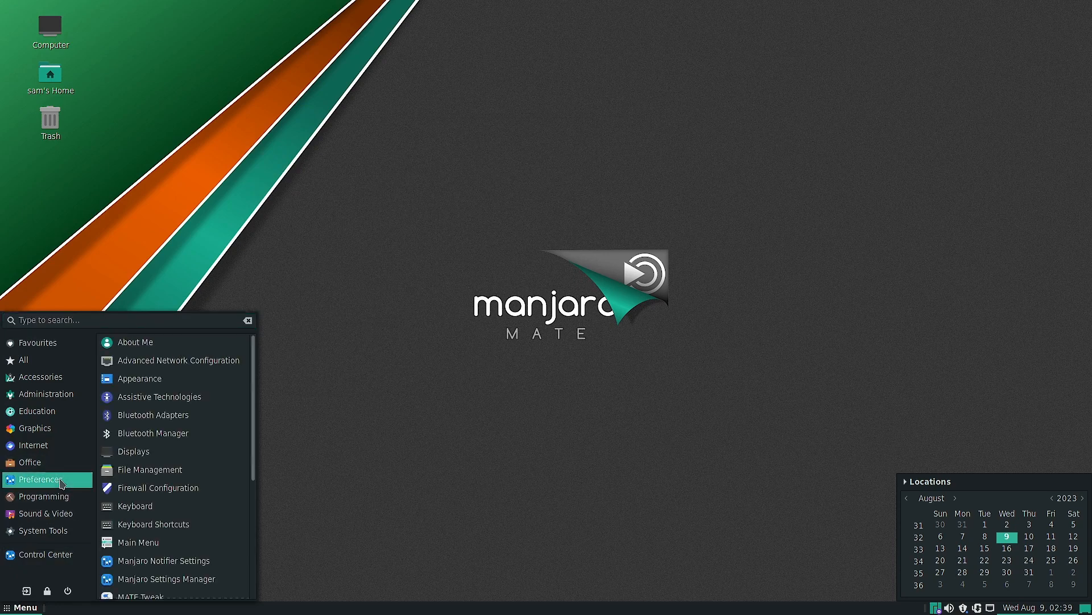
scroll(210, 545, down, 5)
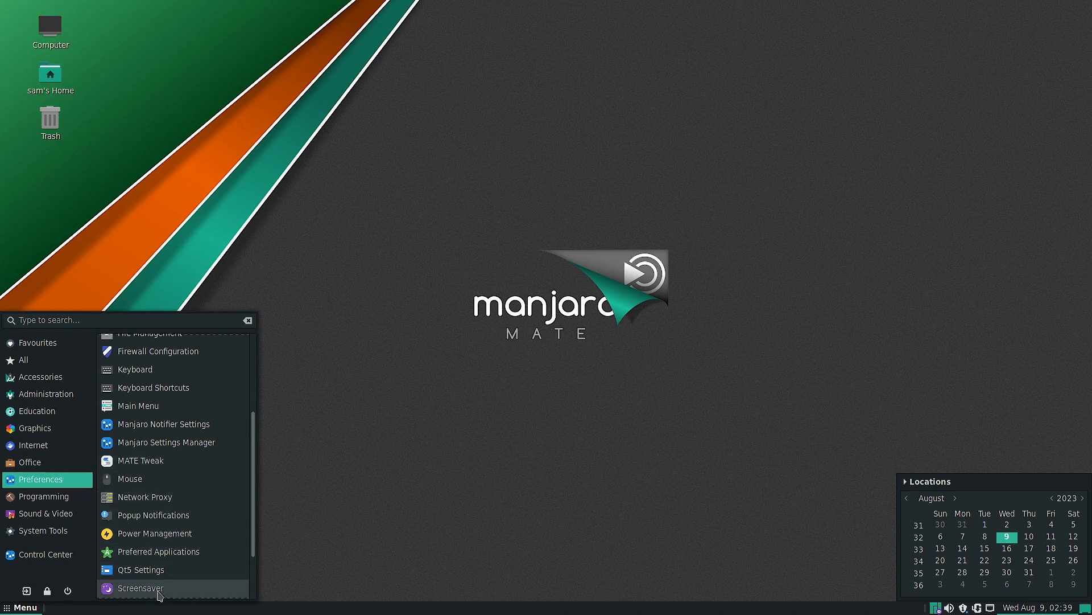
scroll(159, 558, down, 3)
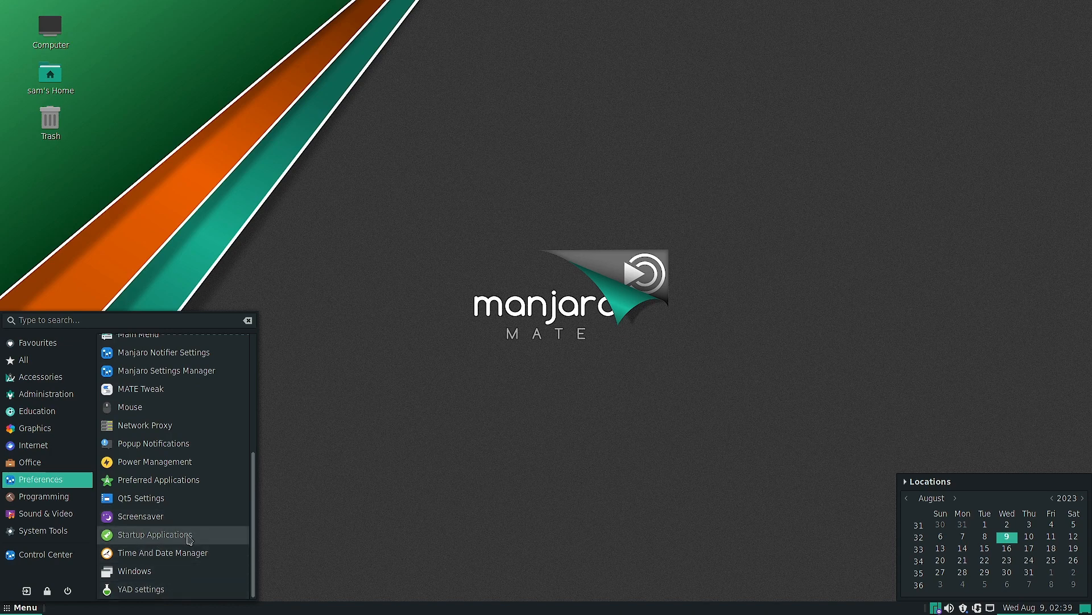
click(145, 539)
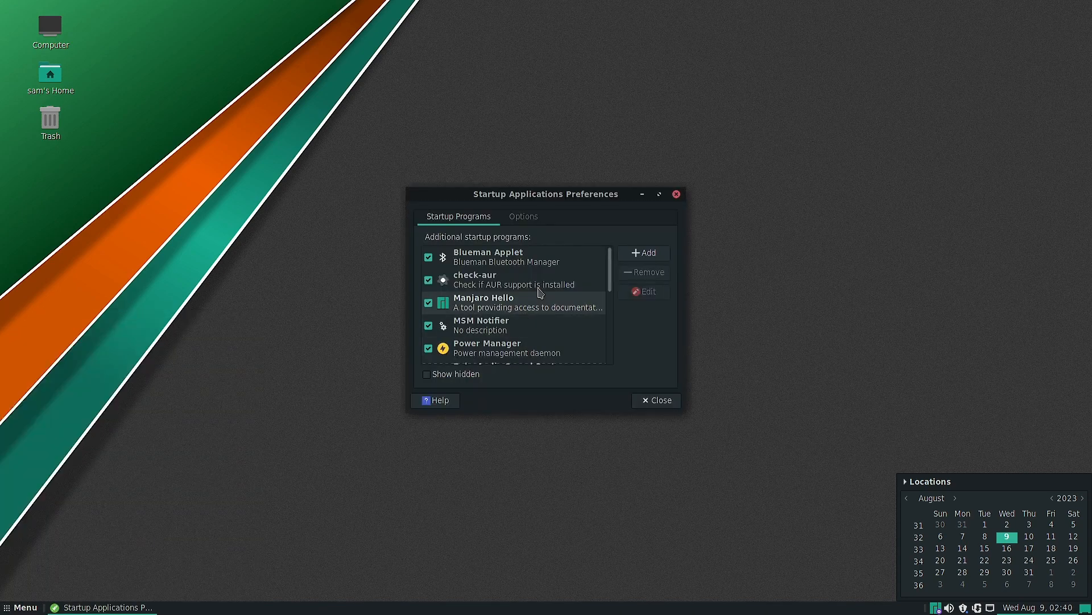
- View the startup programs list and the session options, and return to the startup programs
mouse_move(608, 271)
mouse_down()
mouse_move(611, 356)
mouse_move(612, 257)
mouse_up()
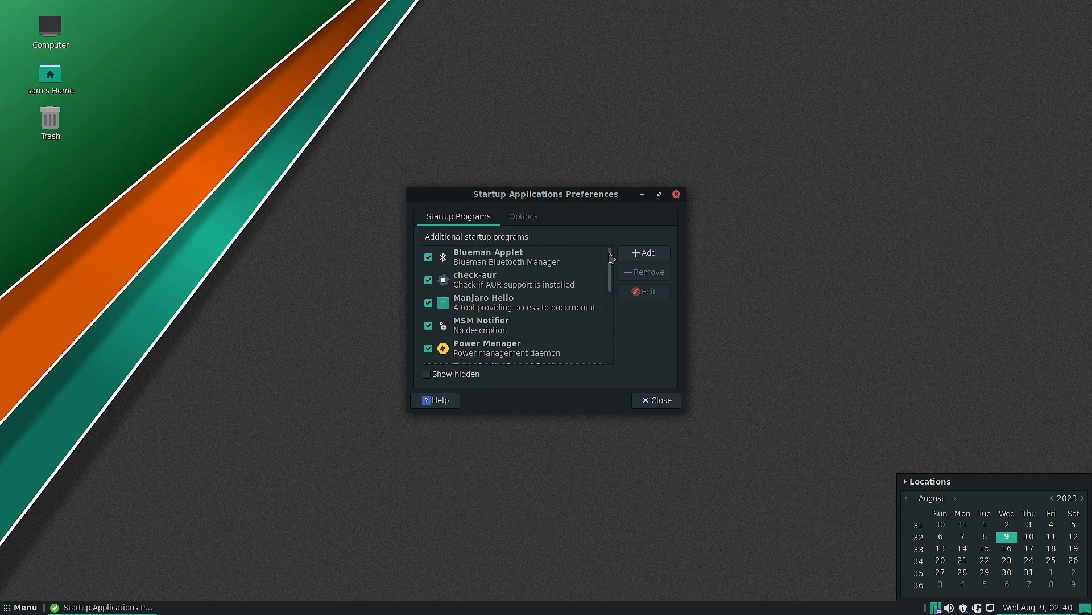
click(523, 217)
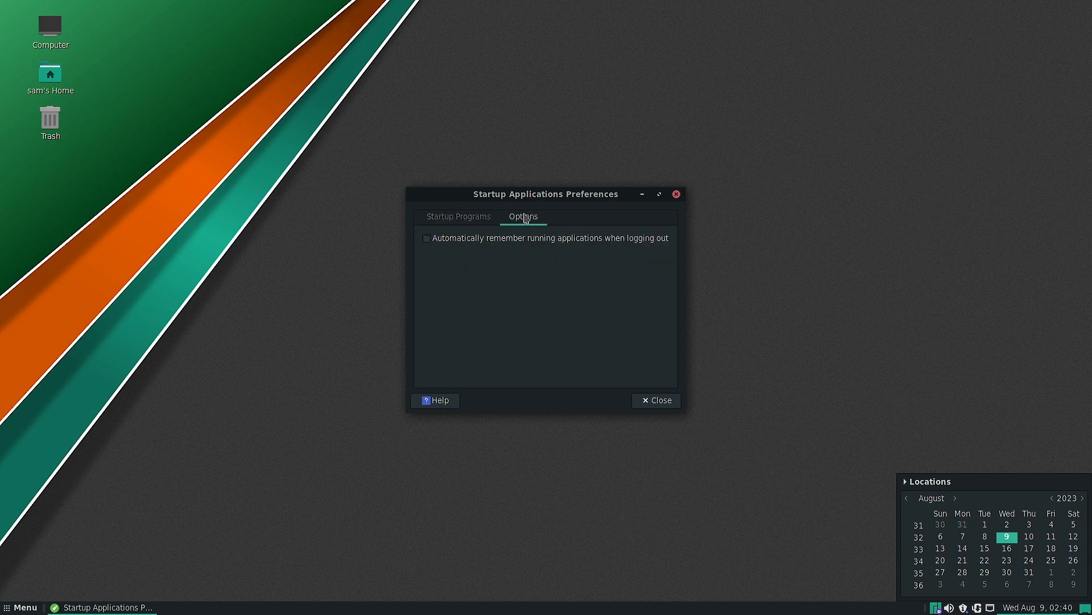
click(446, 221)
- Try to add a startup program named gufw without a command, and dismiss the message
click(655, 254)
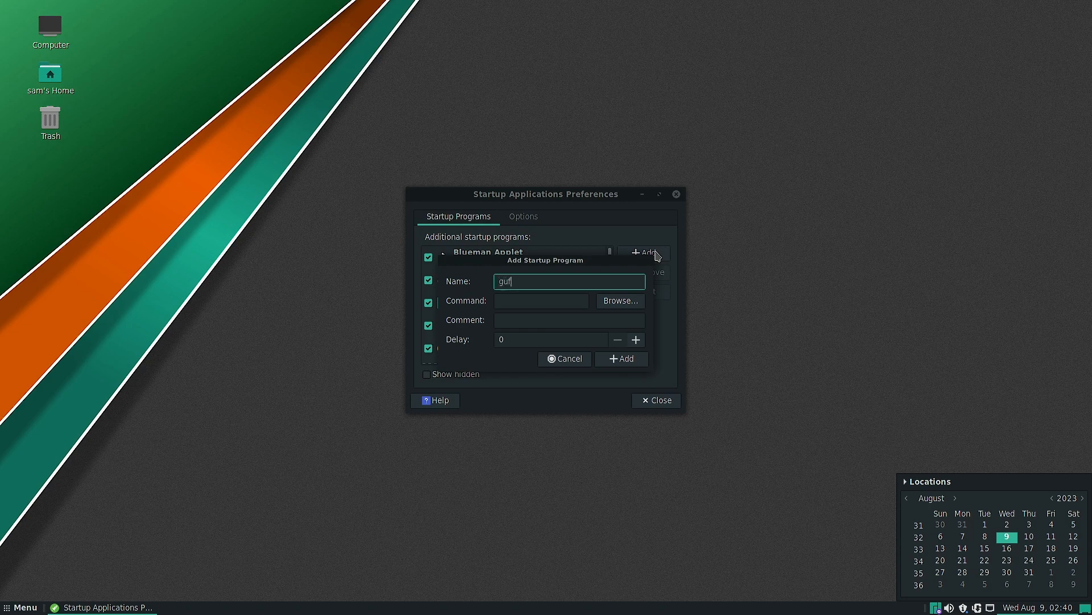
text(gufw)
key(Return)
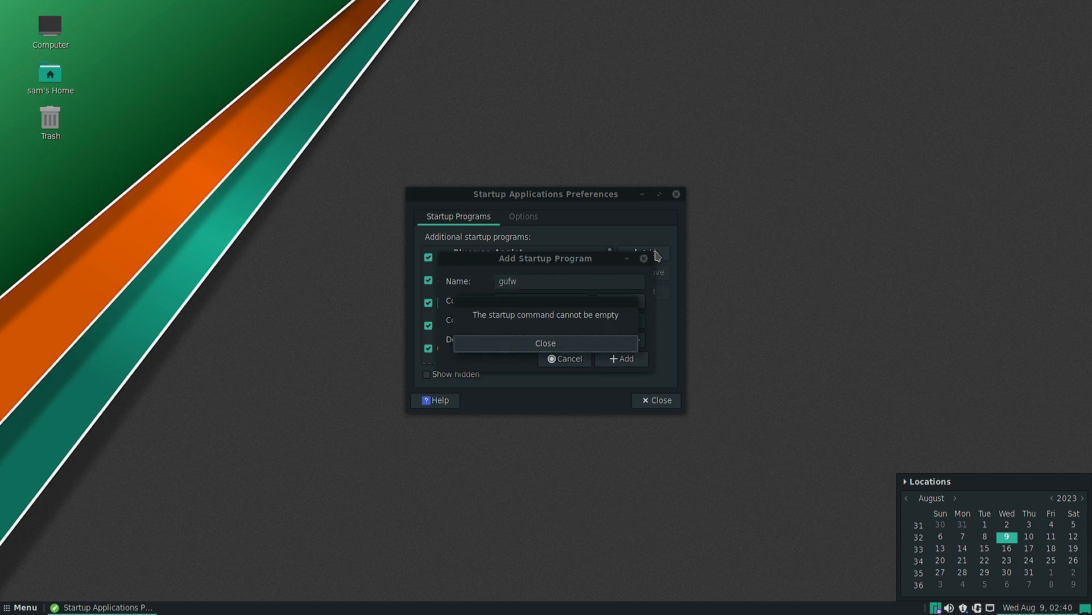
click(555, 344)
- Change the new startup program's name to firewall, try to add it, and cancel the entry
key(BackSpace)
key(BackSpace)
key(BackSpace)
key(BackSpace)
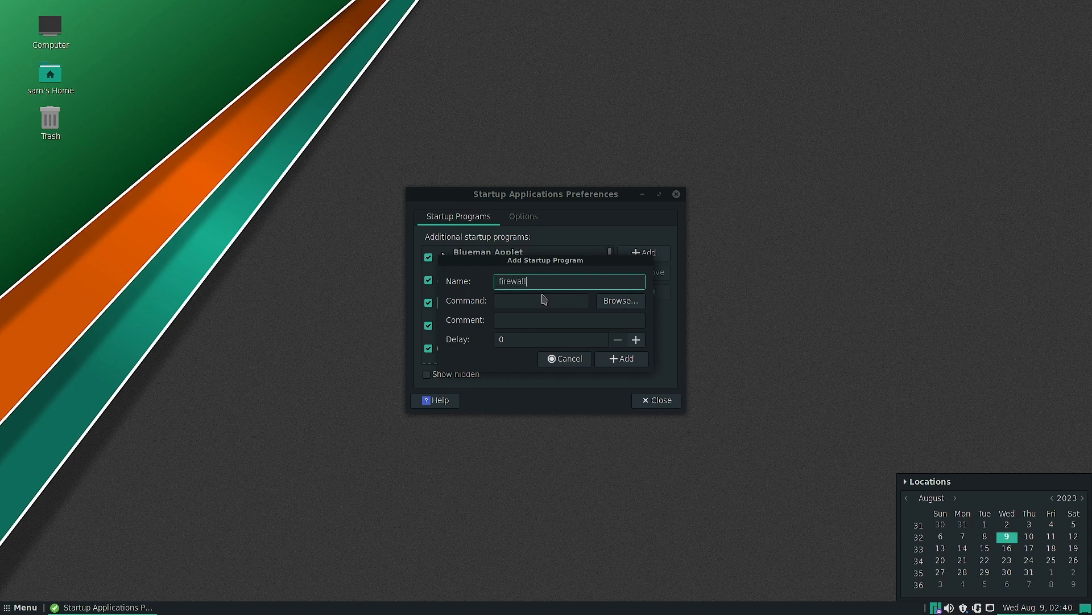
key(Return)
click(543, 346)
click(564, 359)
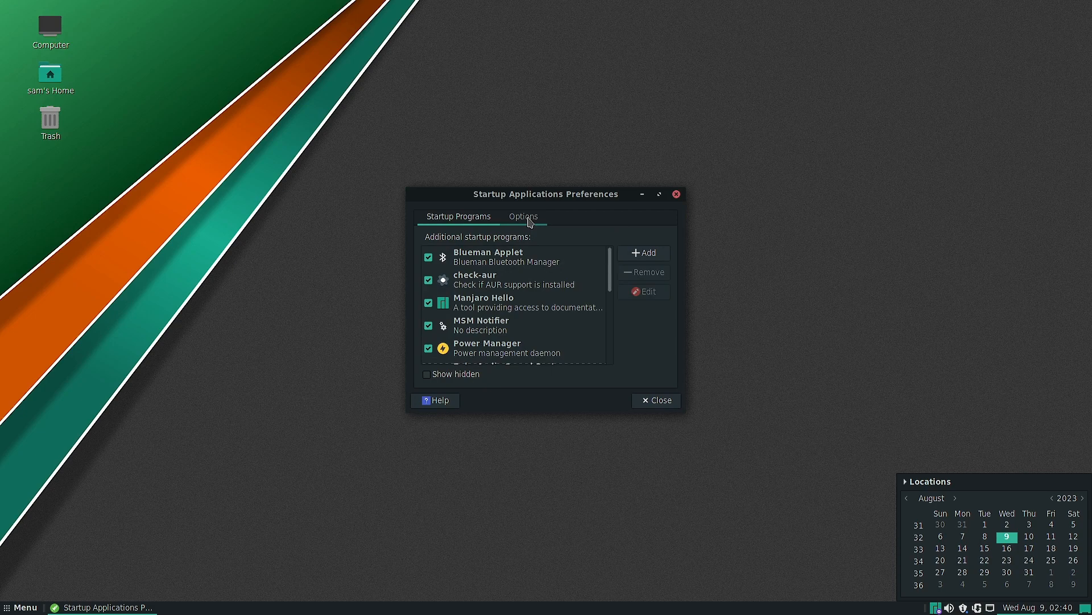
- Close Startup Applications Preferences, and open the Control Center with its window moved higher on the desktop
click(677, 194)
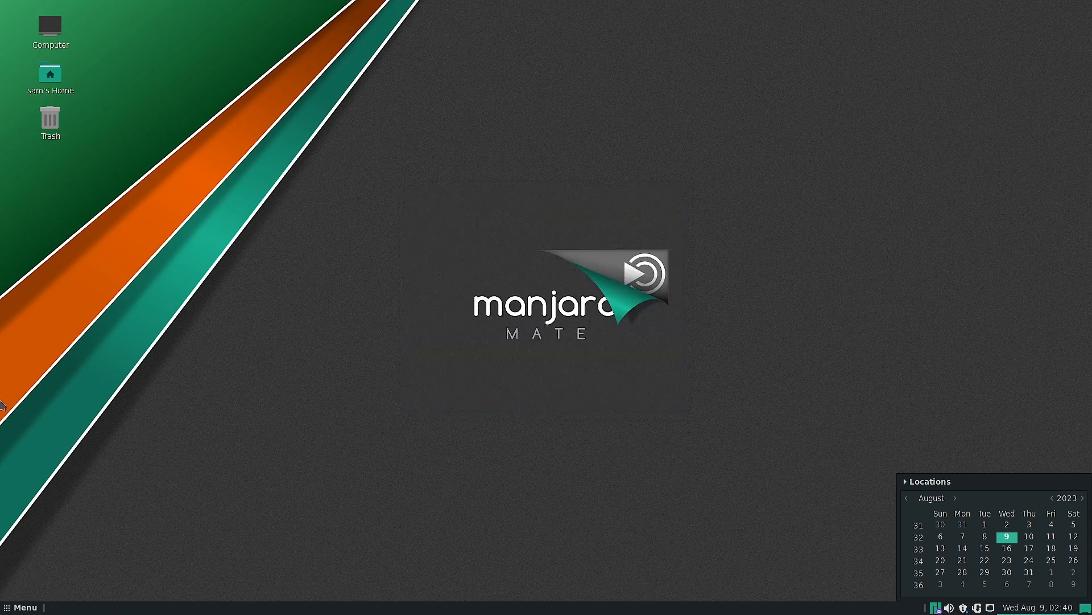
key(super)
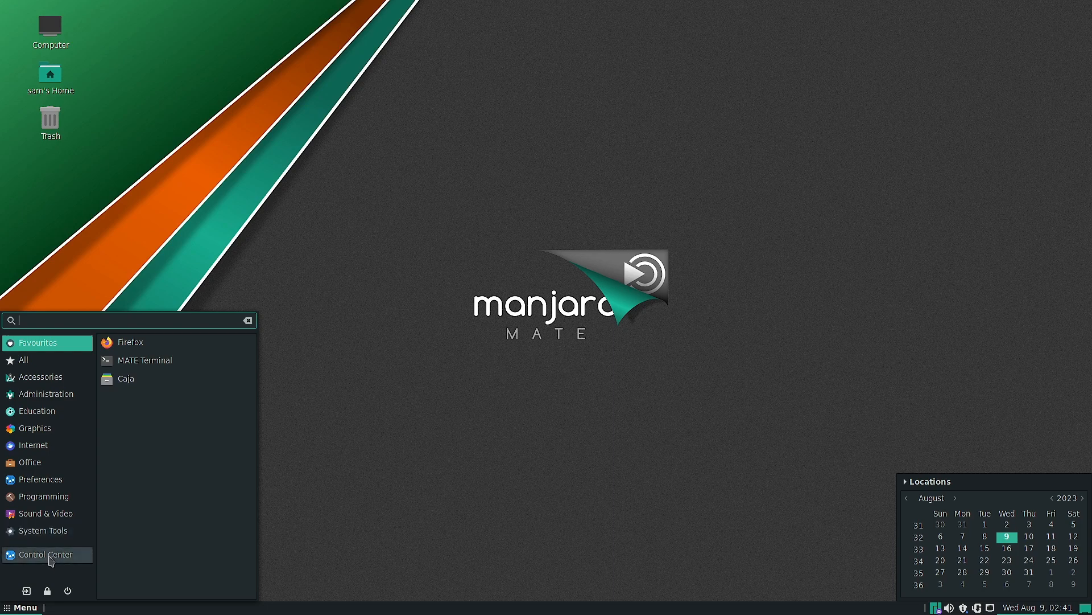
click(51, 556)
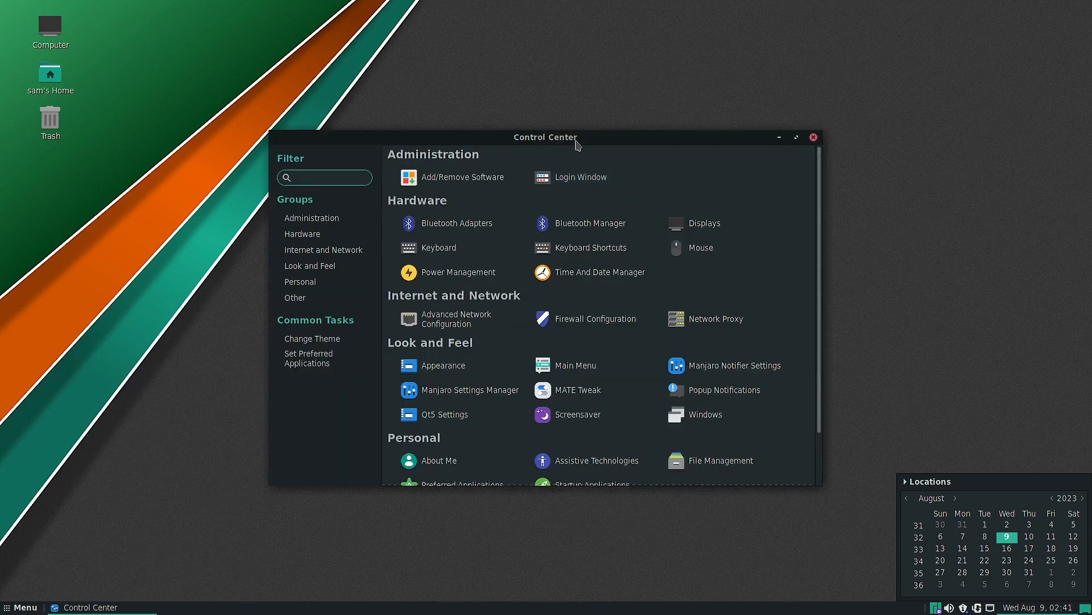
drag(576, 144, 545, 66)
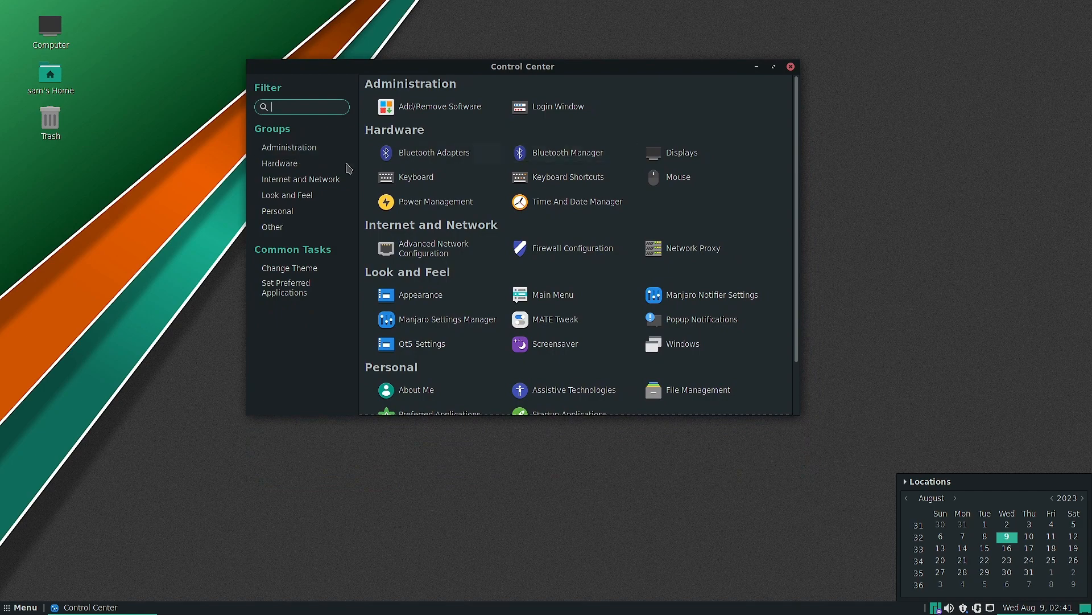
- Browse the Control Center's Administration, Hardware, Internet and Network, and Look and Feel groups
click(280, 149)
click(280, 165)
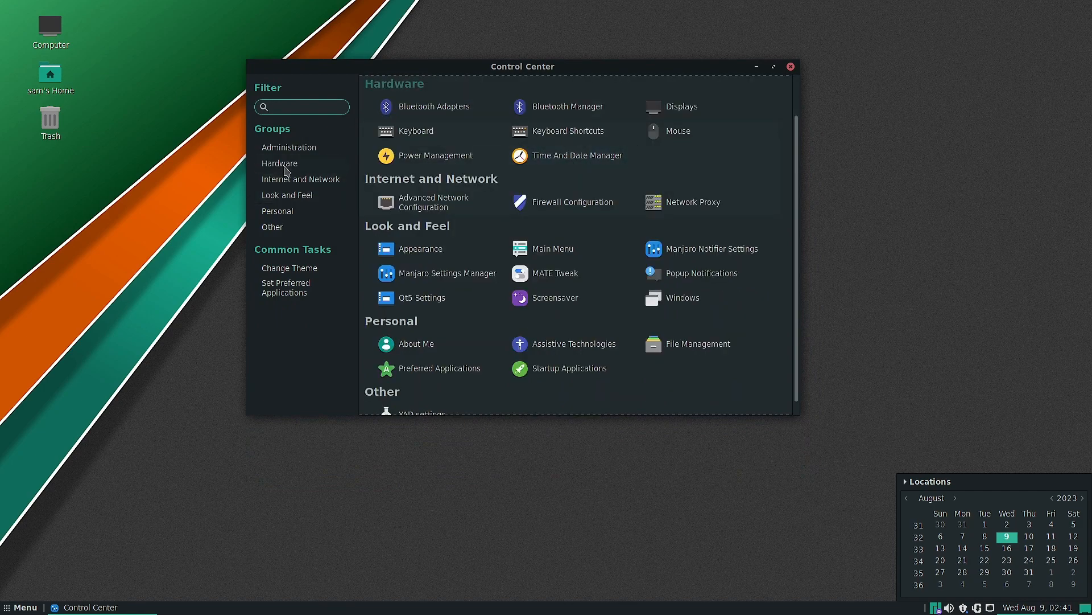
click(286, 189)
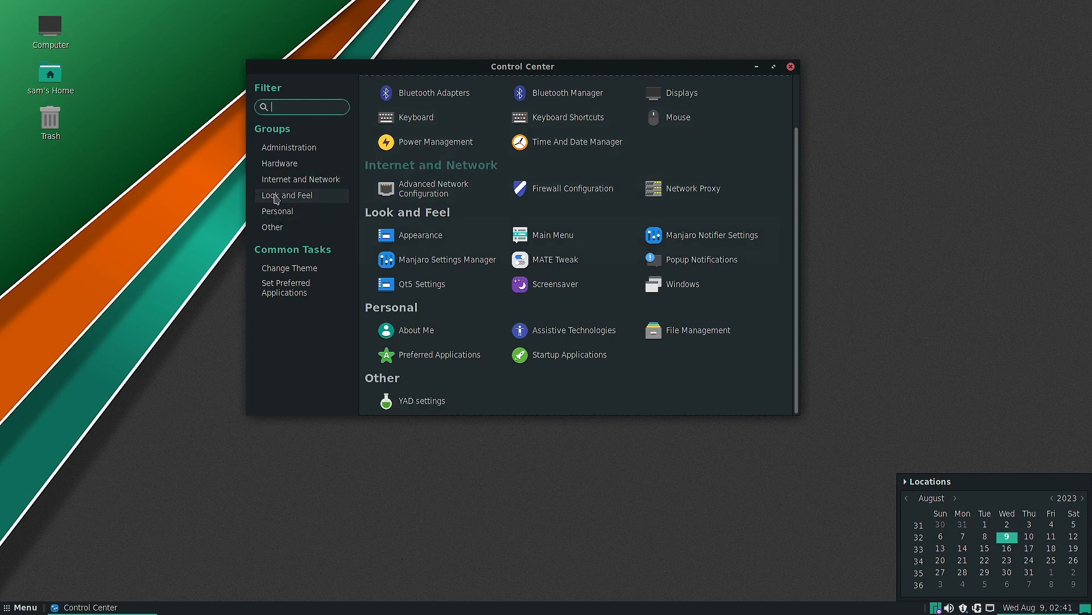
click(277, 196)
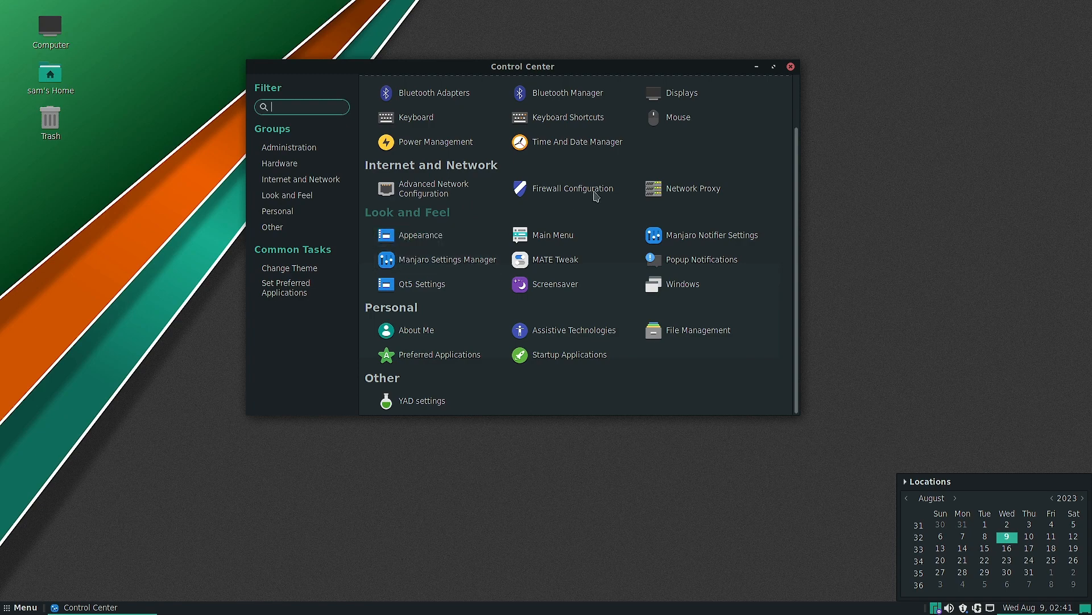
- Open the Appearance preferences from the Control Center and minimize the Control Center window
click(408, 237)
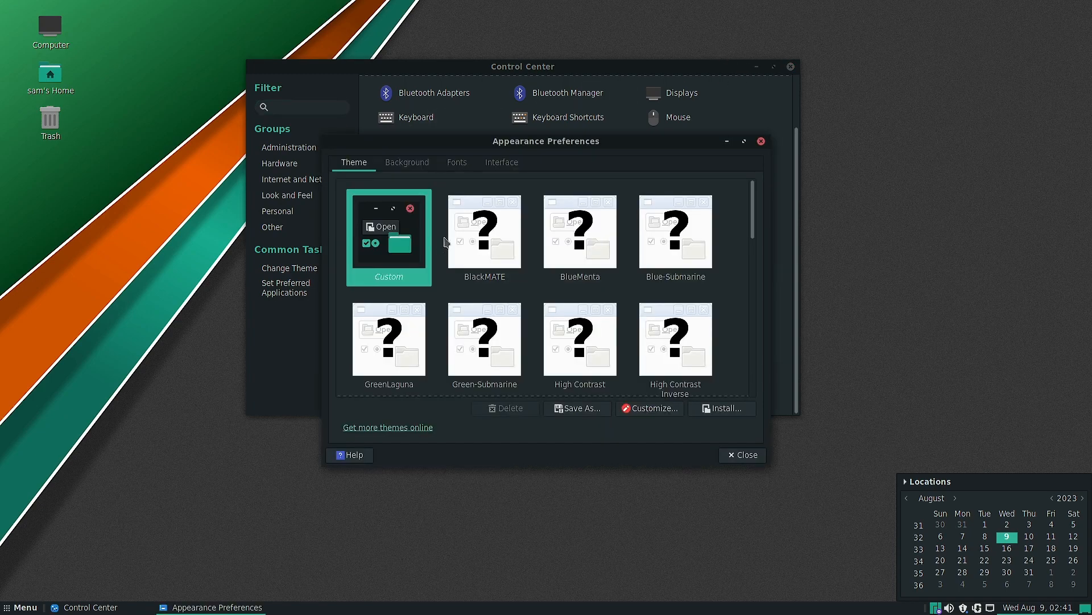
click(756, 66)
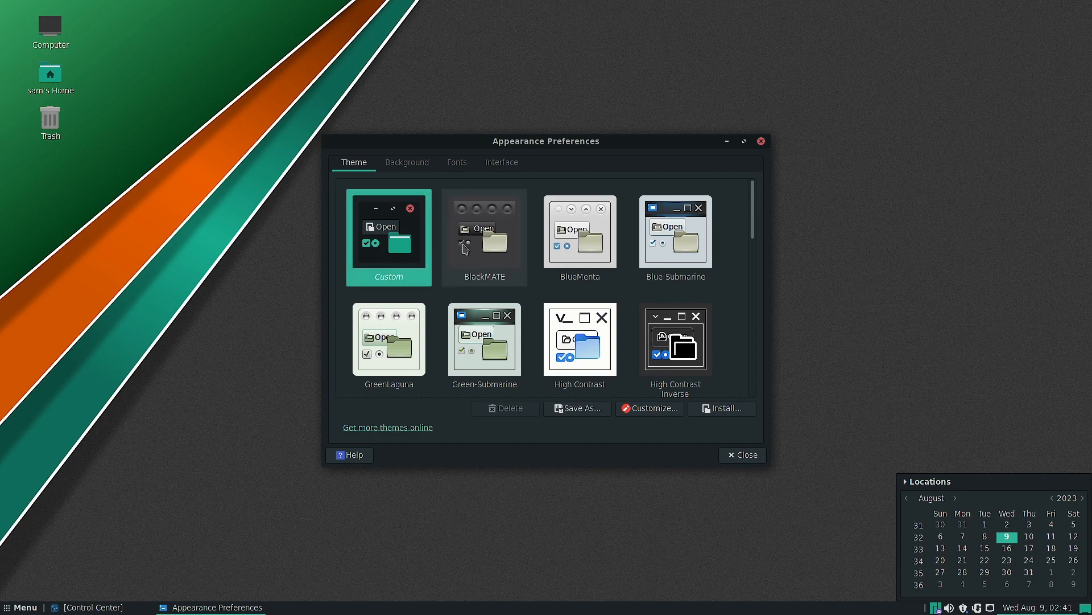
- Apply the BlackMATE theme, and open and dismiss the application menu to see its styling
click(480, 253)
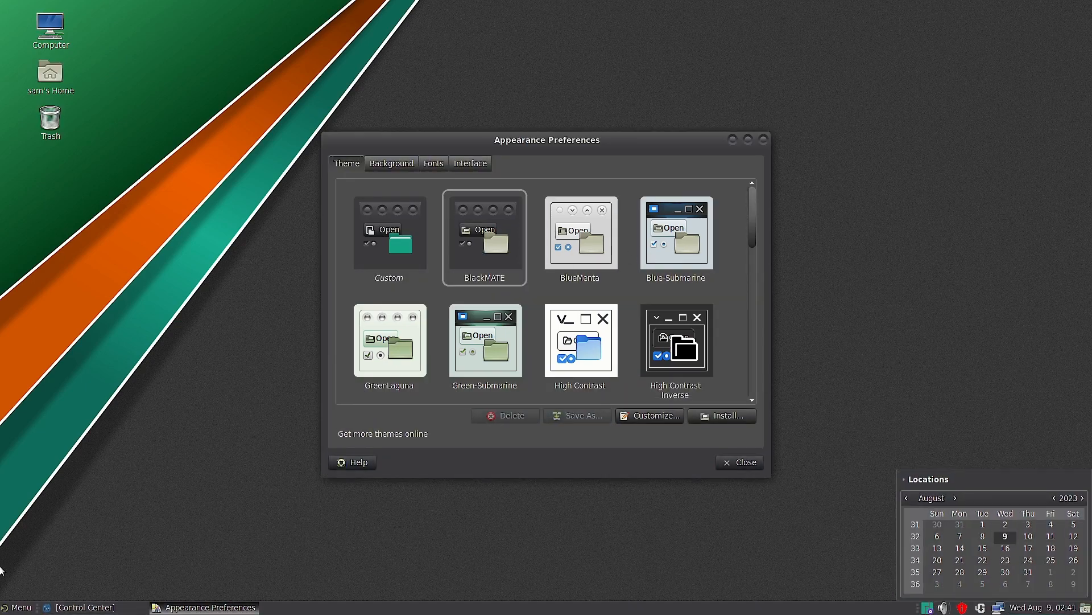
click(17, 607)
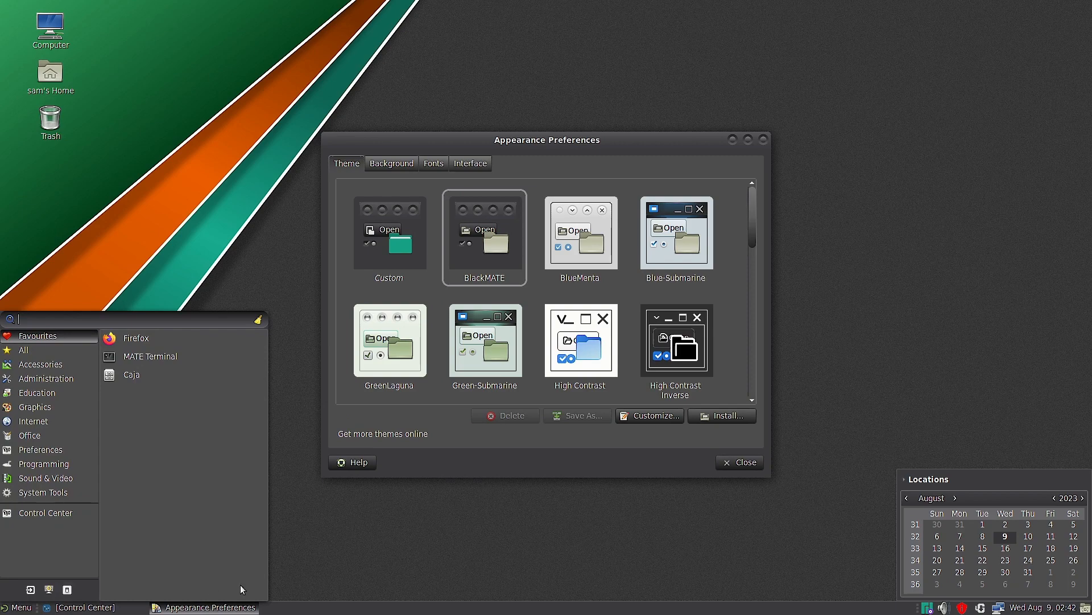
click(413, 555)
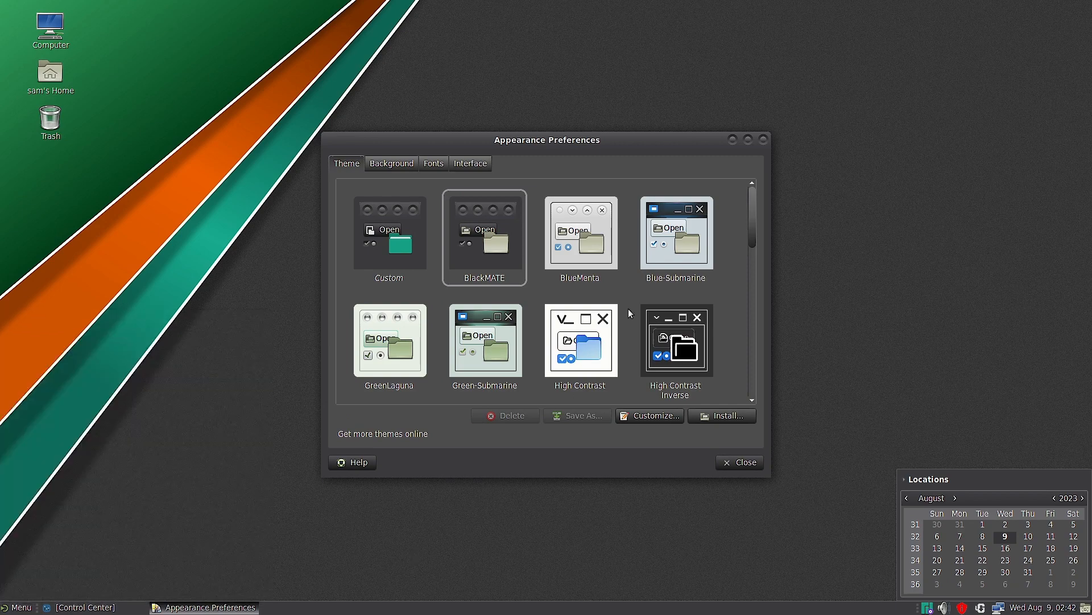
- Try the BlueMenta and Green-Submarine themes, checking the application menu and calendar under Green-Submarine
click(574, 251)
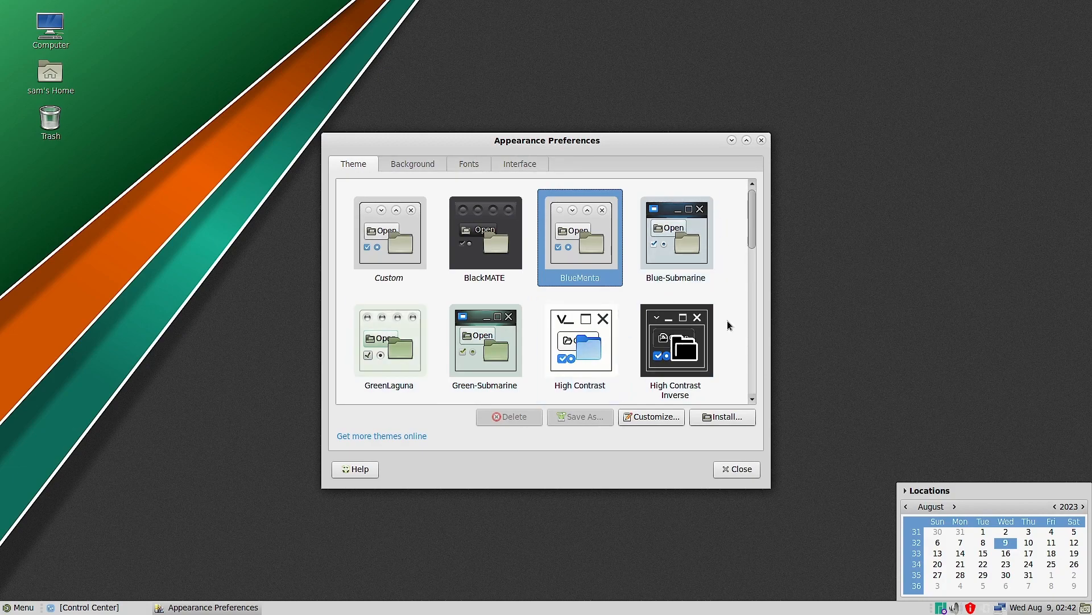
click(480, 335)
click(20, 606)
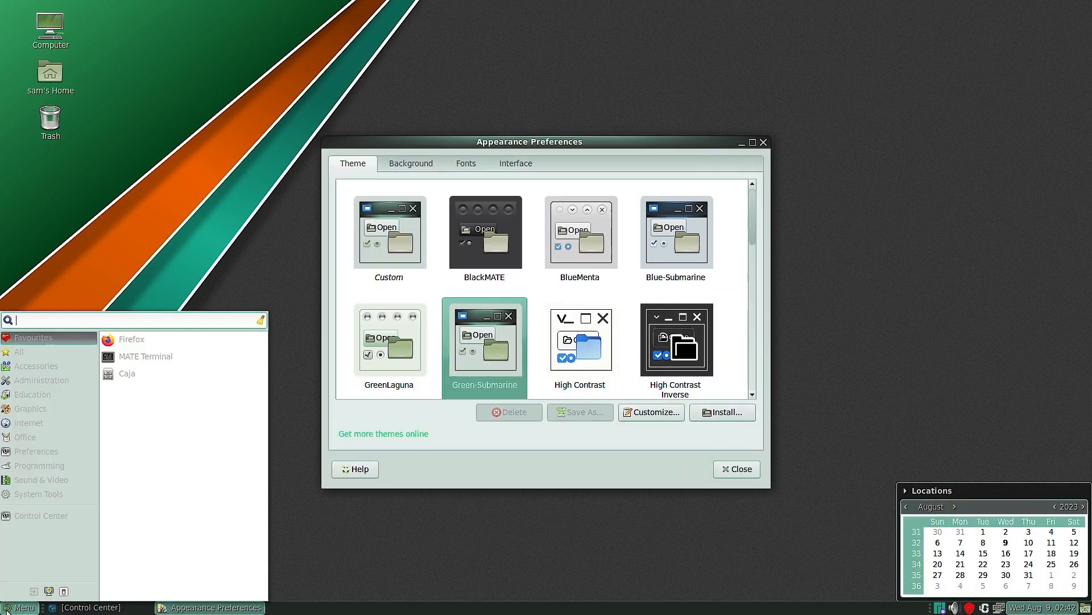
click(1023, 607)
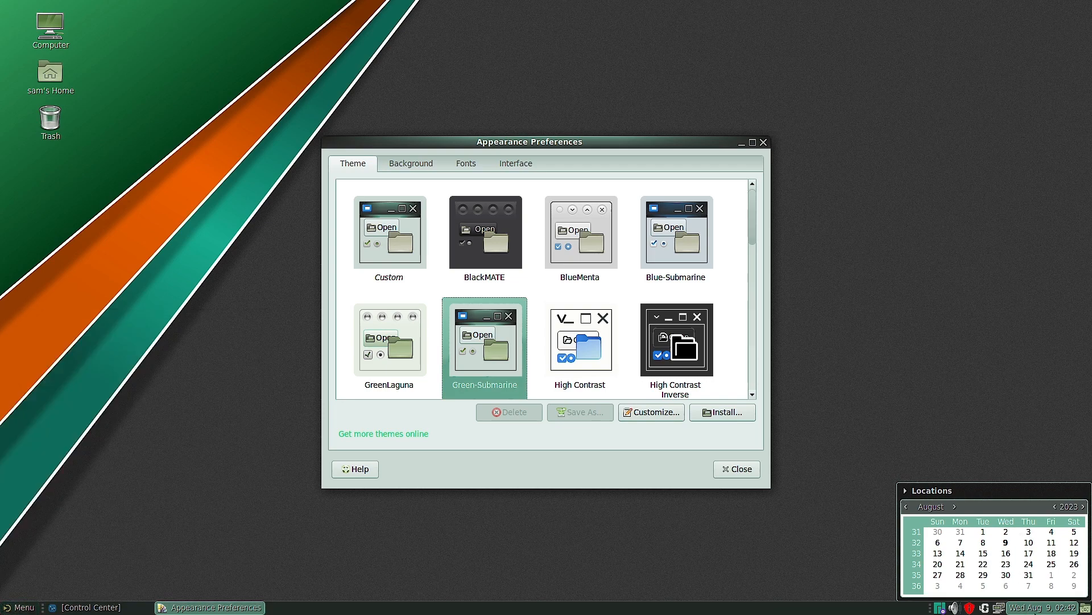
click(1024, 606)
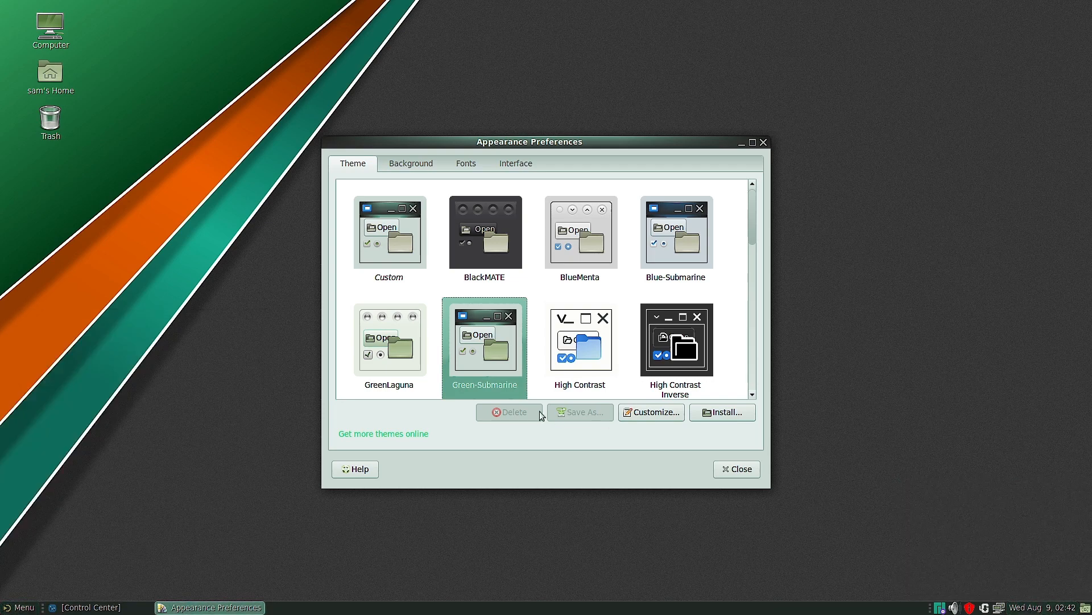
click(1042, 606)
- Apply the GreenLaguna theme, and open and dismiss the application menu to see its styling
click(380, 342)
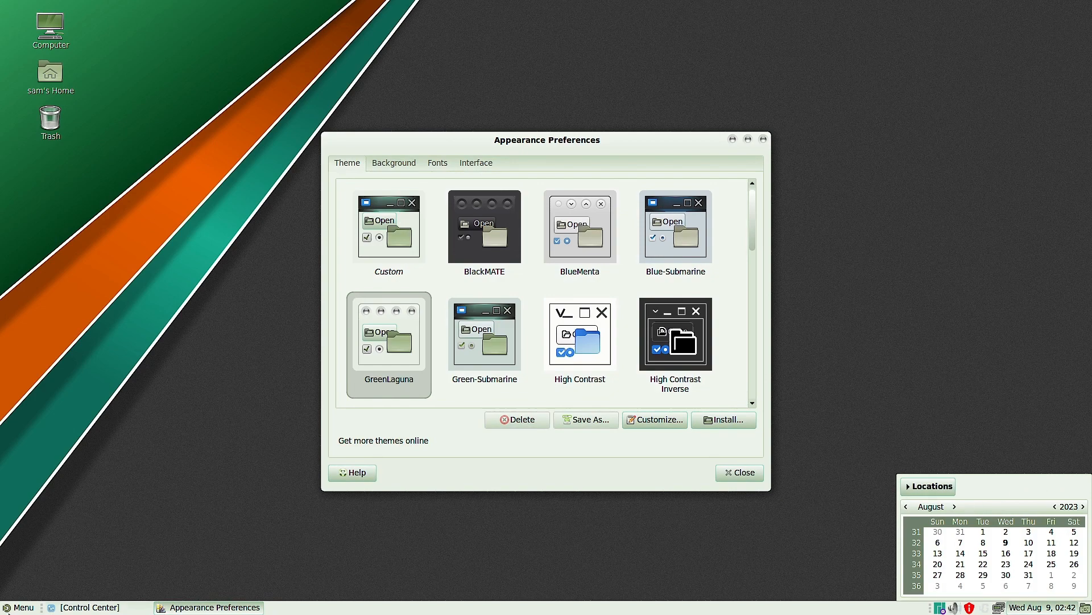
click(3, 609)
click(405, 569)
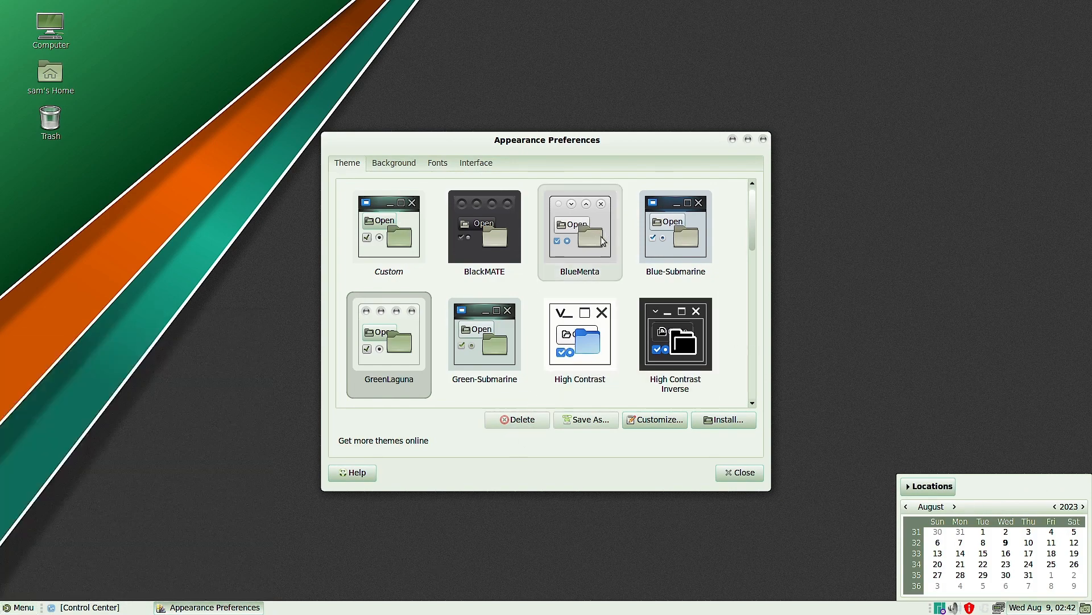
- Try the Blue-Submarine theme and switch to Matcha-aliz, checking the application menu under Matcha-aliz
click(694, 241)
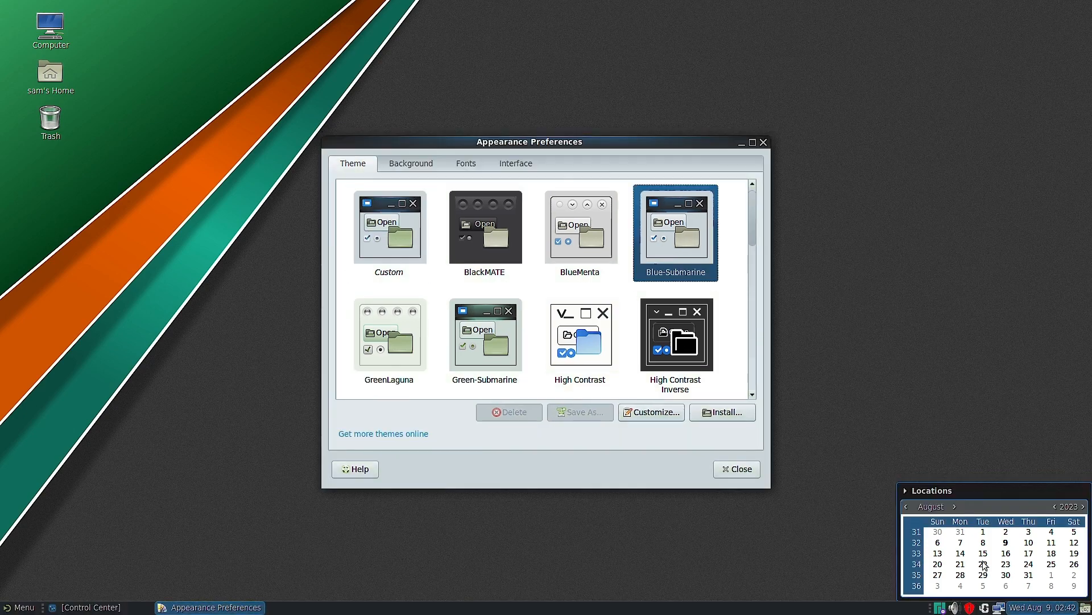
scroll(584, 366, down, 5)
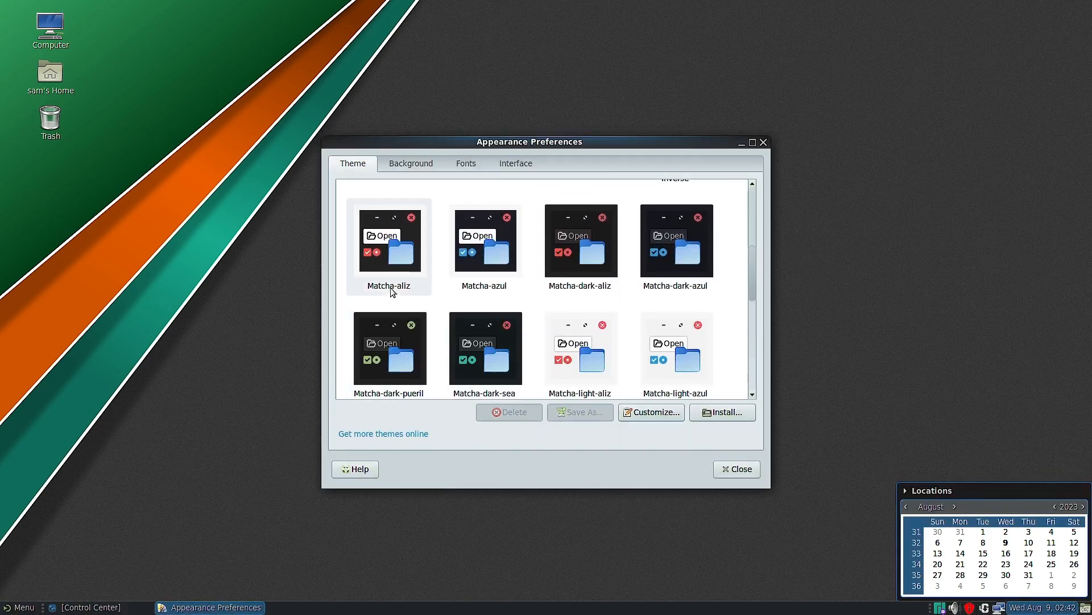
click(383, 256)
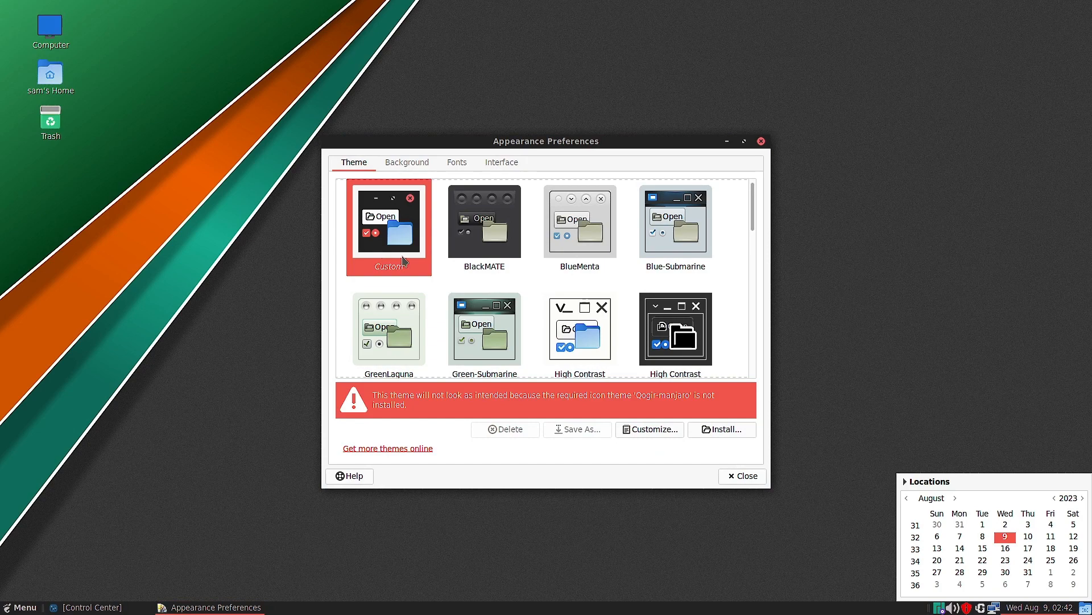
click(7, 608)
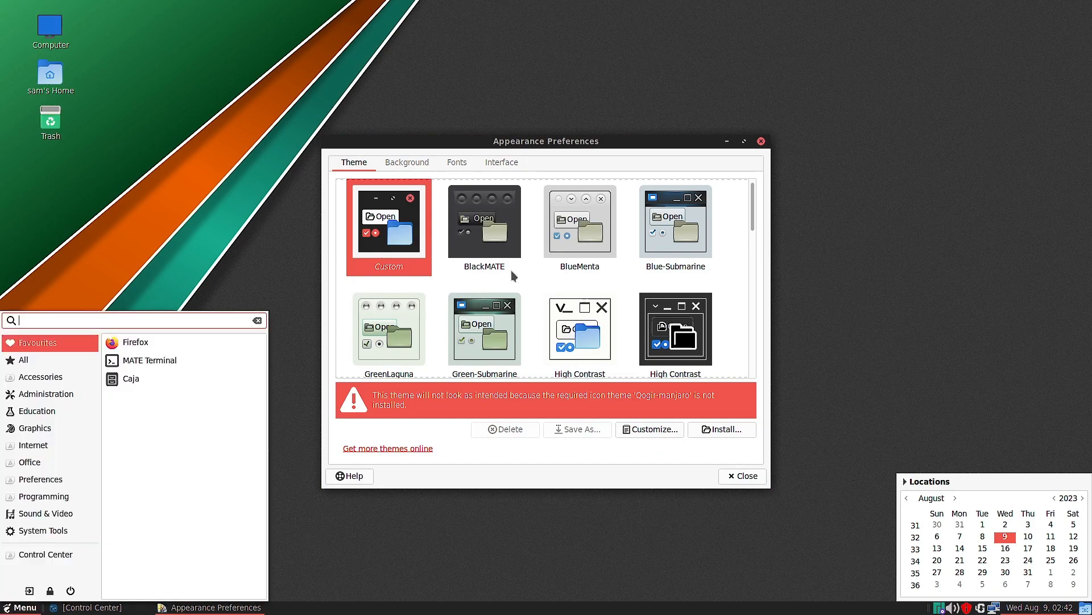
click(492, 242)
- Apply the Matcha-azul theme to the desktop
scroll(478, 267, down, 3)
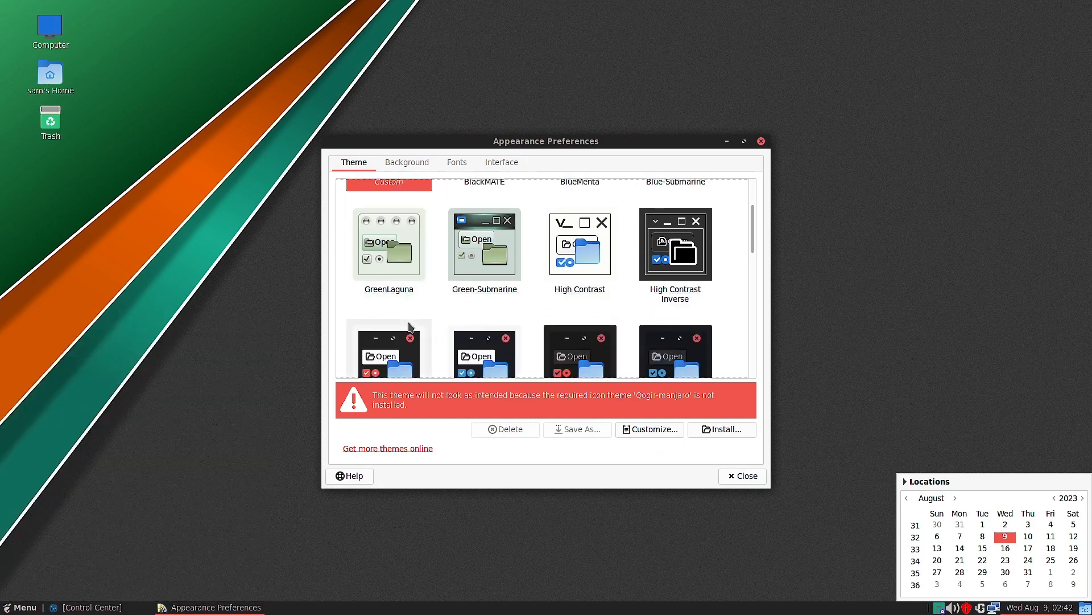
click(455, 306)
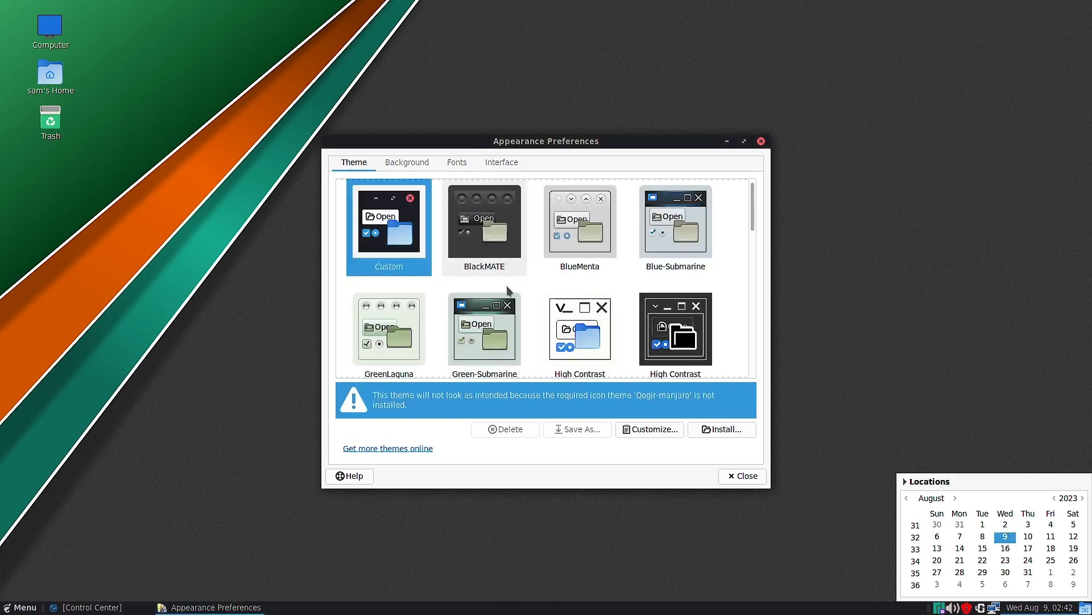
- Reselect the Matcha-azul theme, and open and dismiss the application menu to see its styling
scroll(508, 296, down, 2)
scroll(508, 296, down, 1)
click(508, 296)
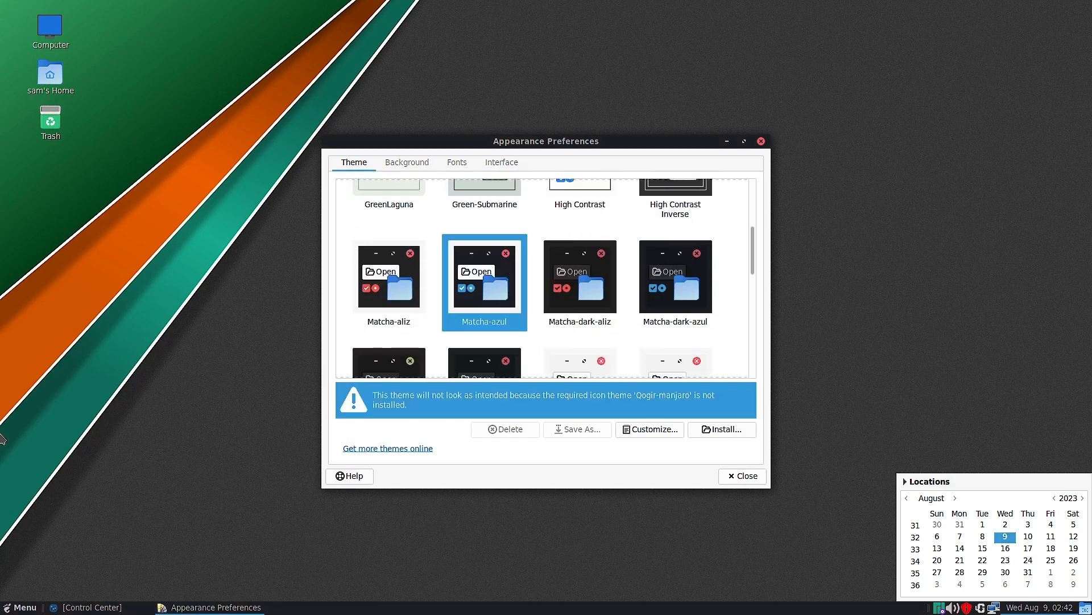
click(3, 599)
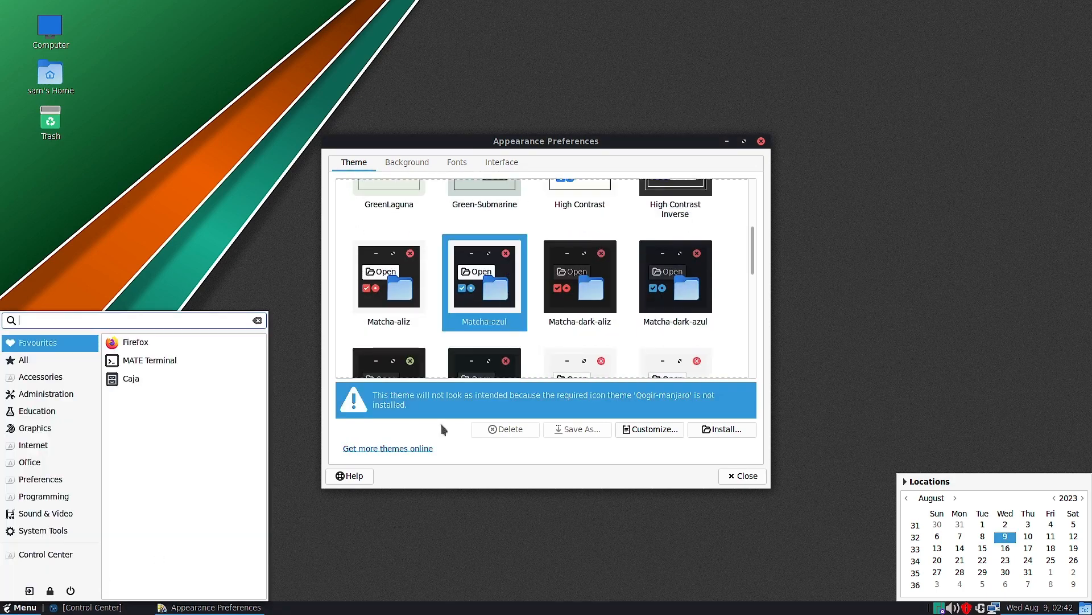
click(611, 304)
- Try the Matcha-dark-aliz theme and switch to Matcha-dark-azul, selecting it again in the theme list
click(611, 303)
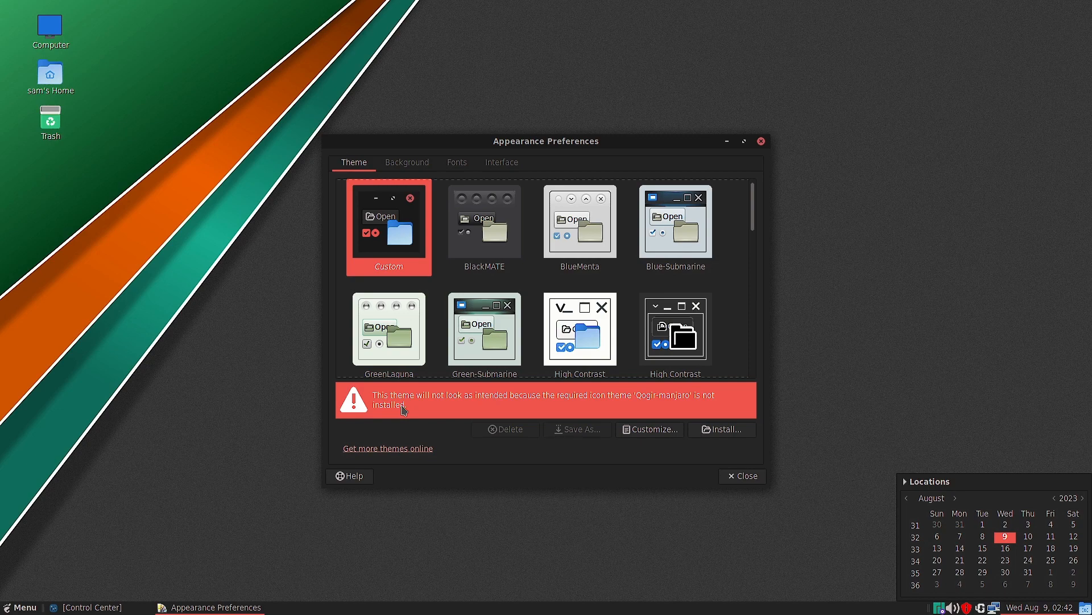
scroll(572, 281, down, 3)
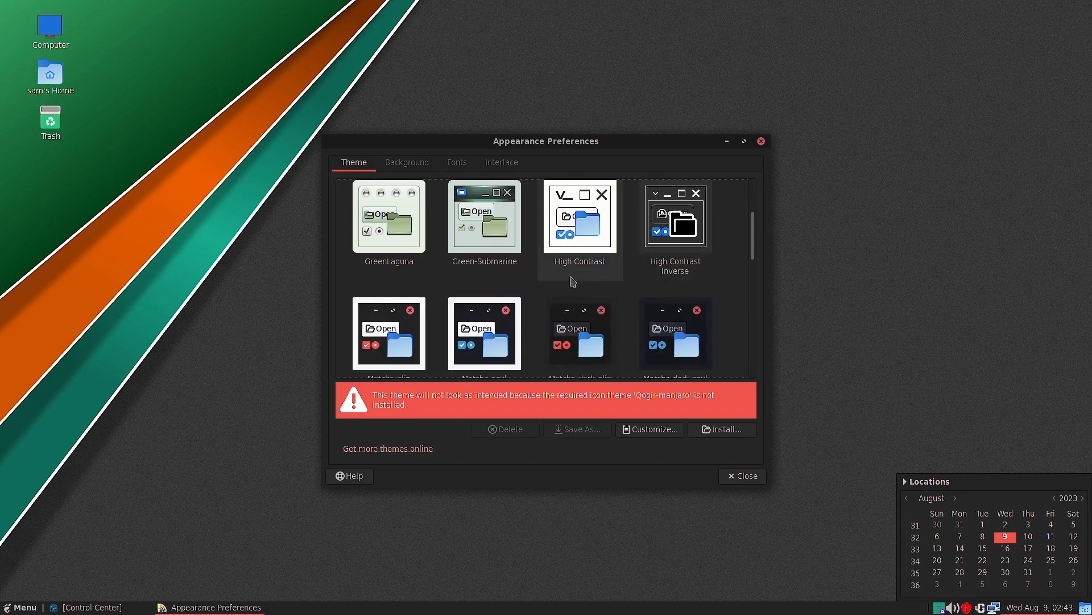
scroll(573, 281, down, 2)
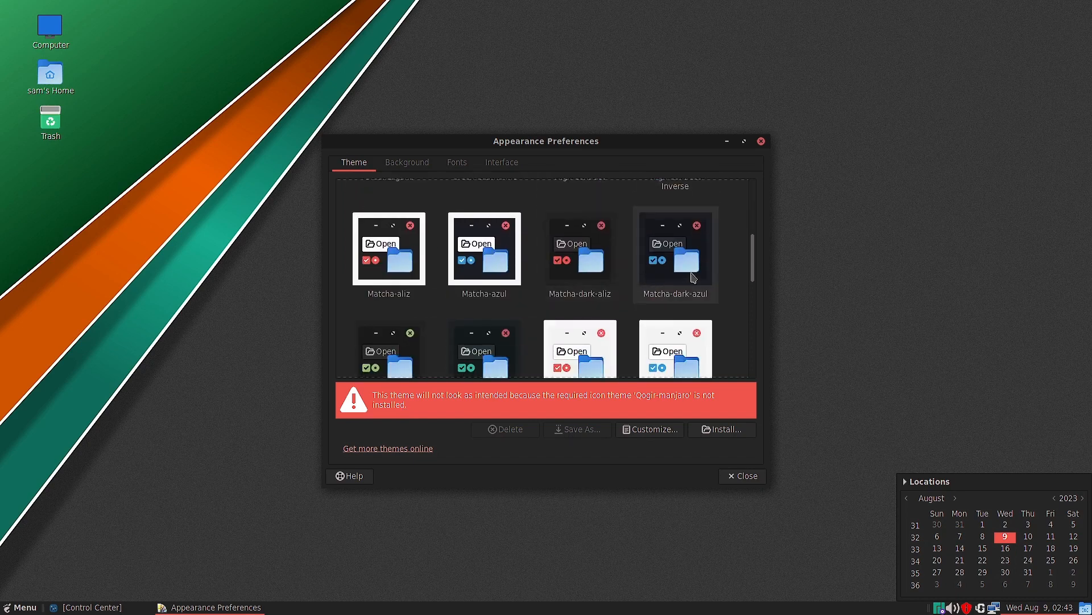
click(694, 277)
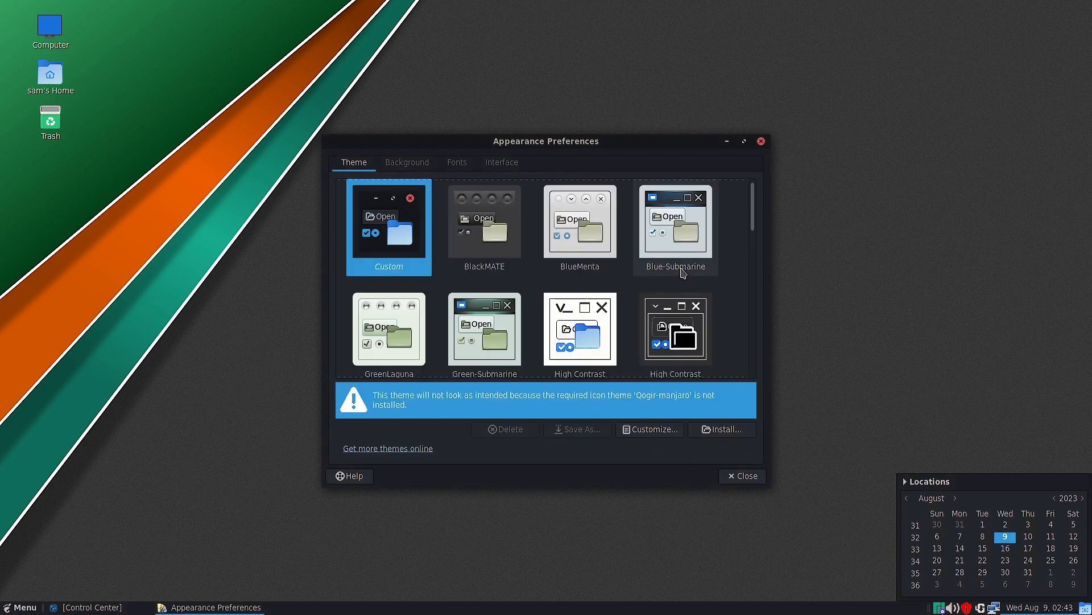
scroll(703, 255, down, 2)
scroll(703, 254, down, 5)
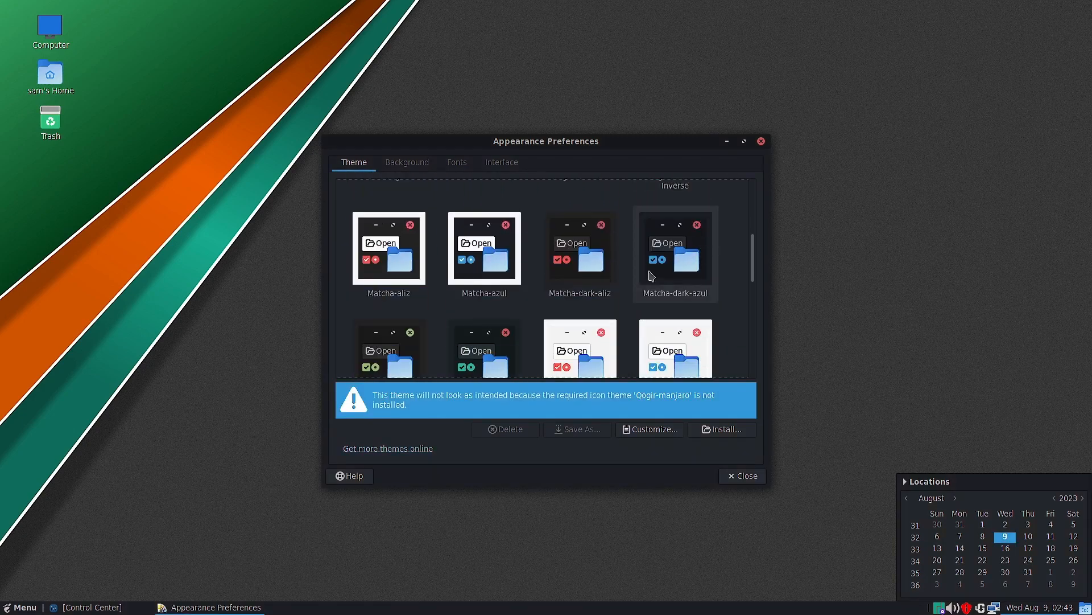
click(675, 268)
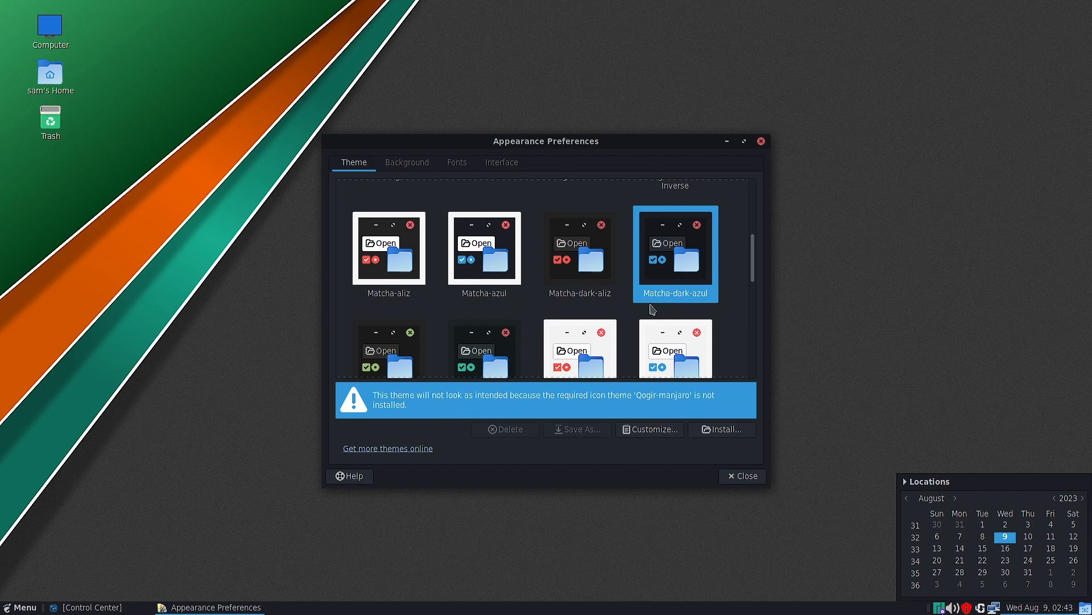
- Try the Matcha-dark-pueril theme, and open and dismiss the application menu to see its styling
scroll(433, 313, down, 1)
click(393, 312)
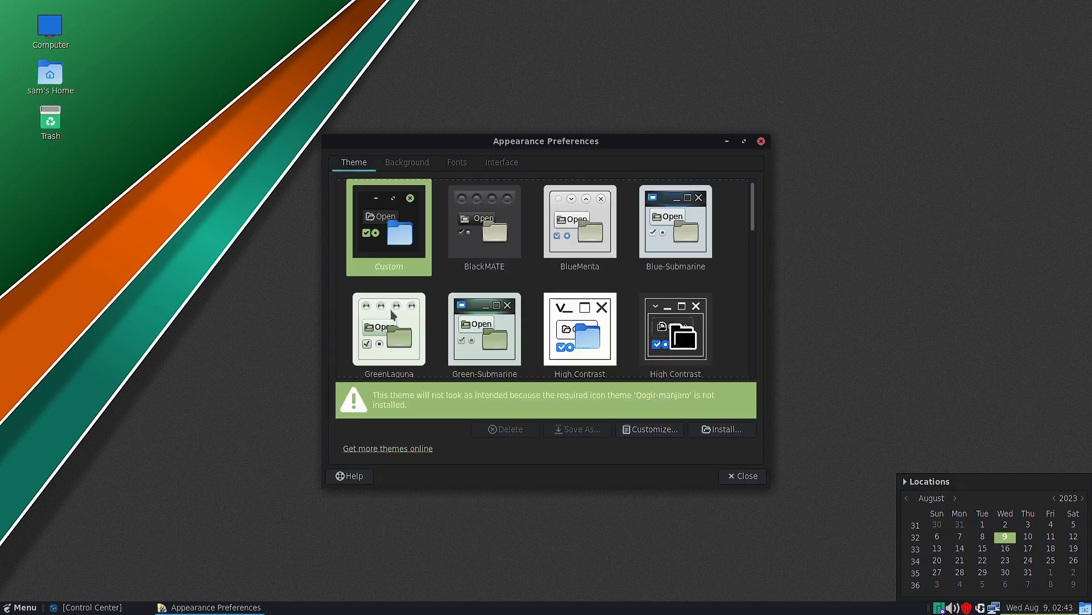
scroll(393, 315, down, 2)
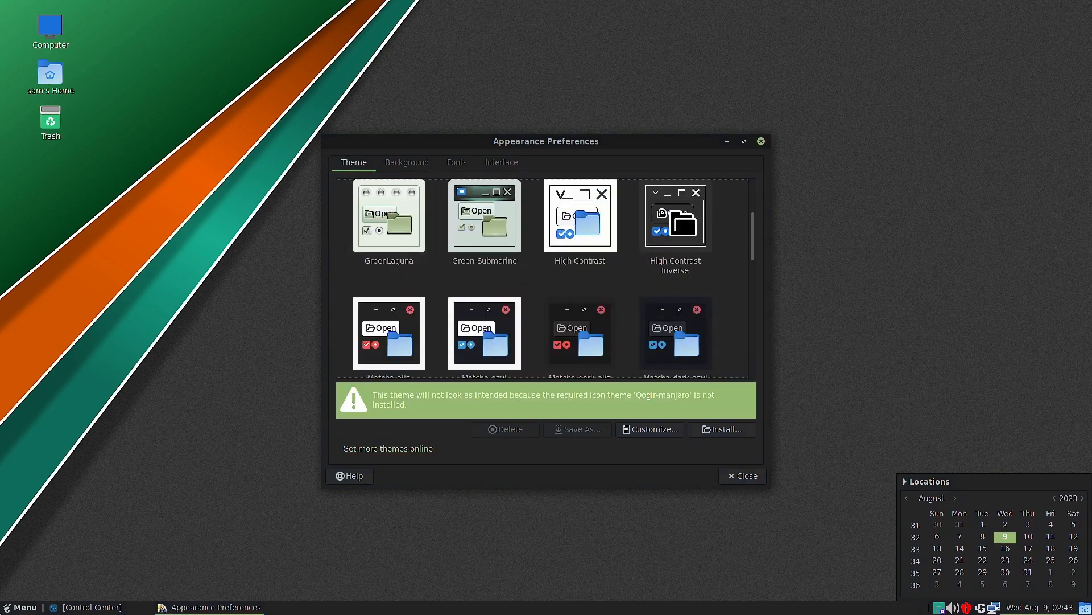
key(super)
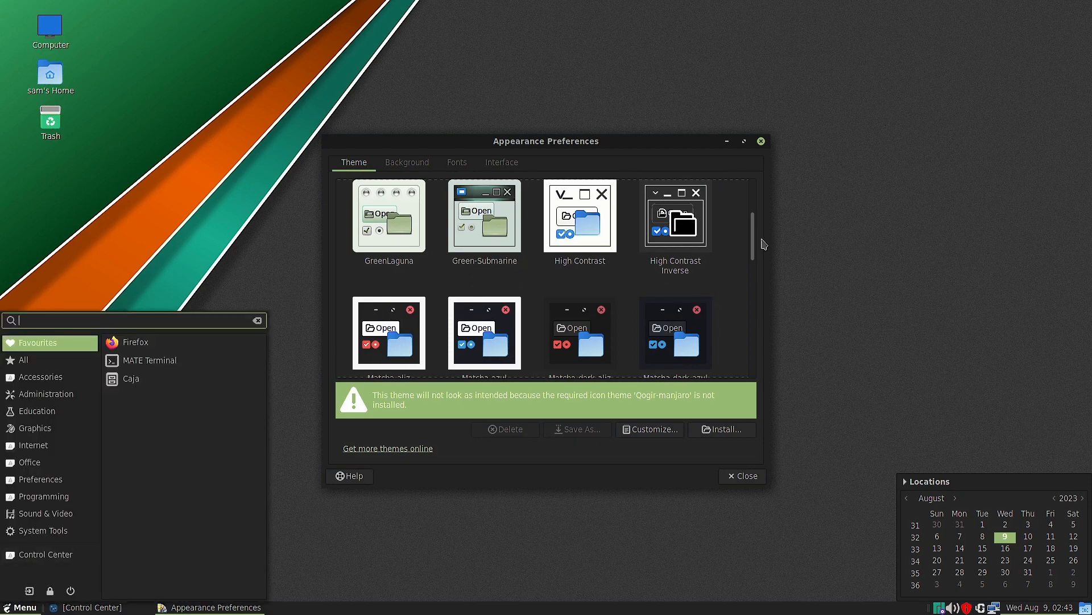
click(764, 243)
- Try the TraditionalOk theme on the desktop
scroll(745, 256, down, 3)
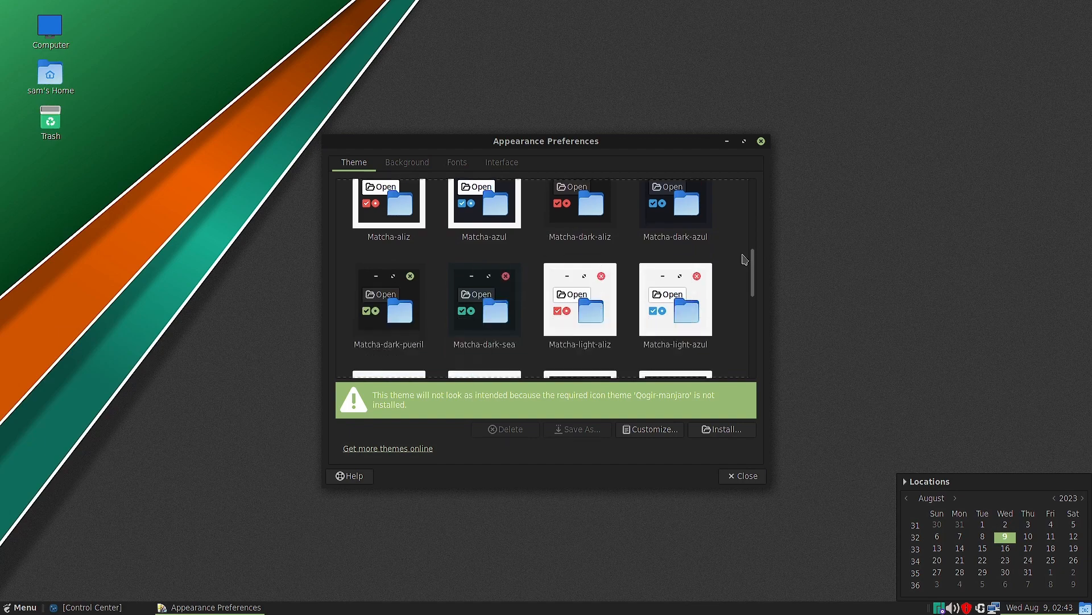
scroll(745, 257, down, 6)
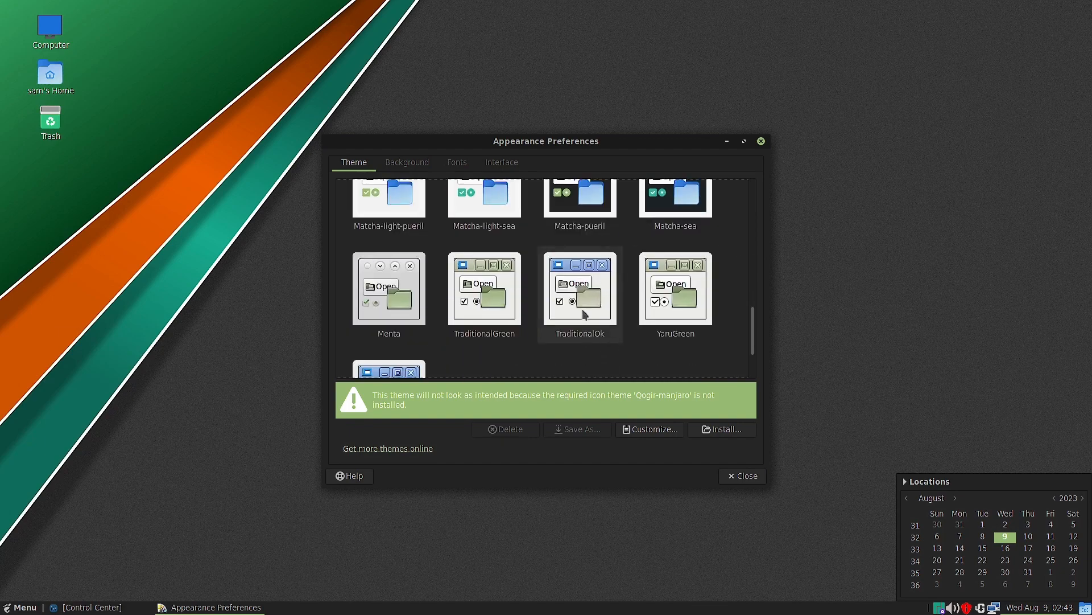
click(583, 312)
- Switch to the YaruGreen theme, and open and dismiss the application menu to check its look
scroll(701, 320, down, 10)
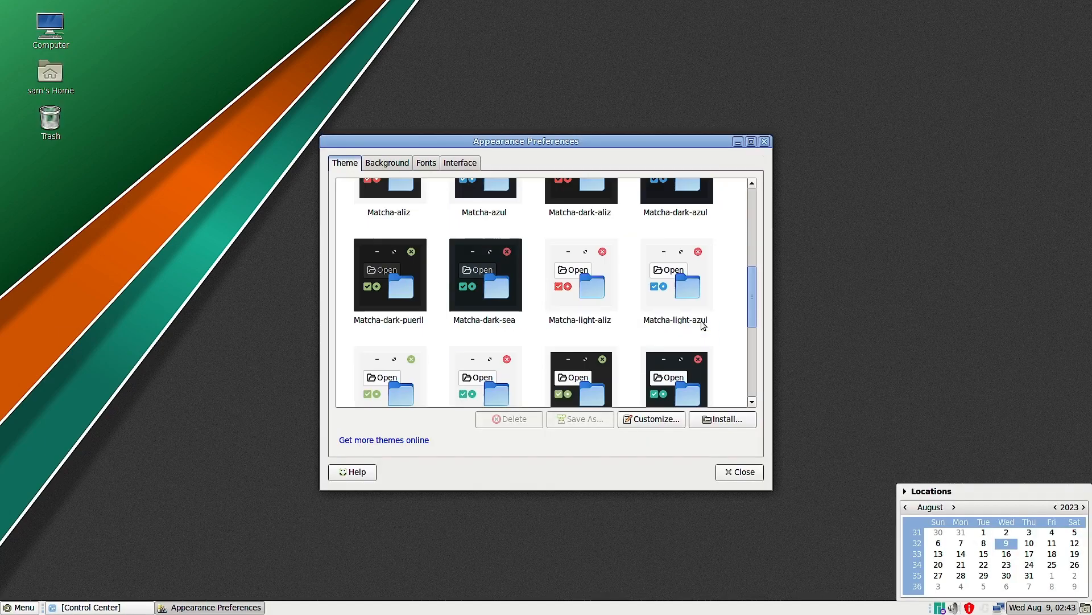
scroll(701, 320, down, 5)
click(684, 266)
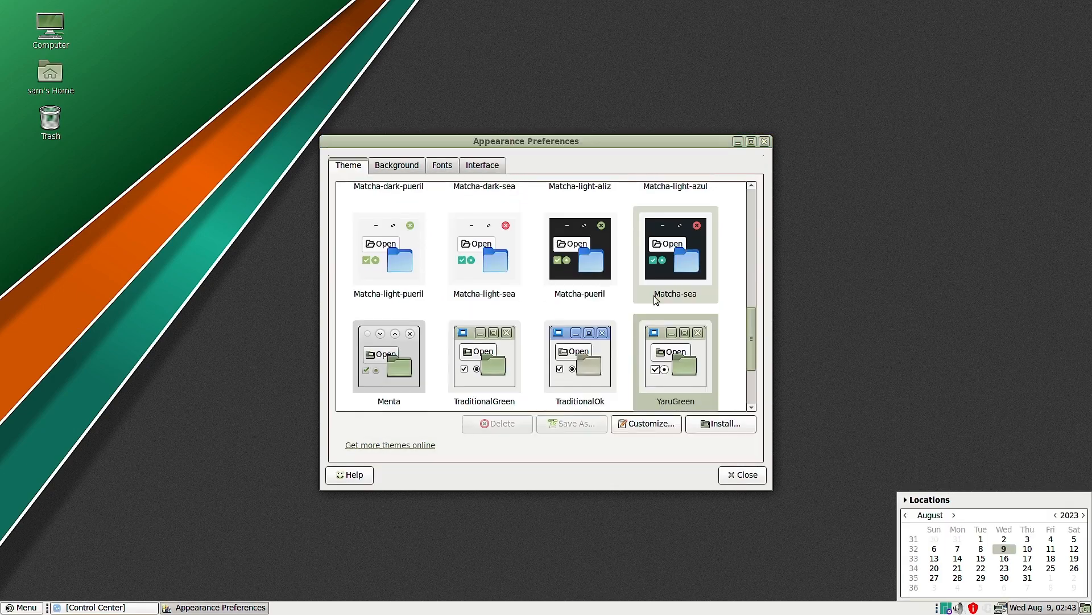
click(3, 610)
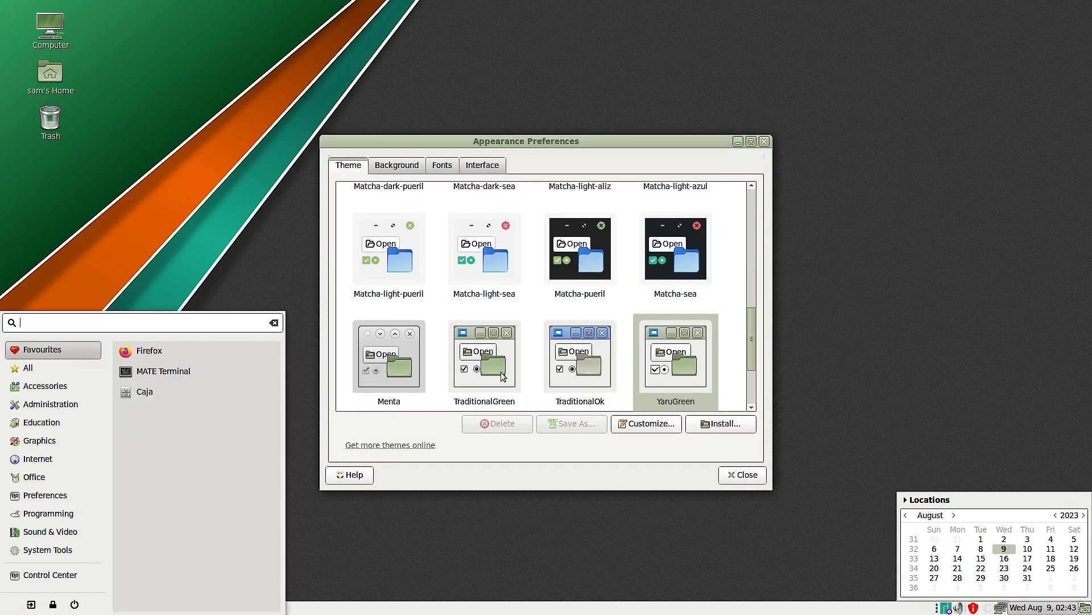
click(394, 369)
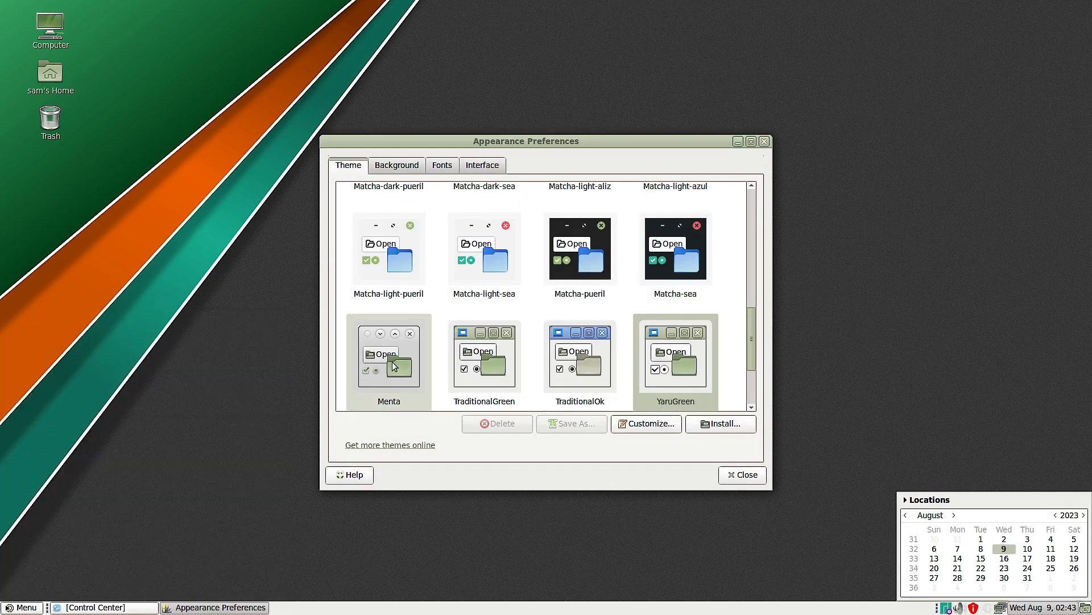
- Try the Menta theme and switch to TraditionalGreen, checking the application menu under TraditionalGreen
click(408, 359)
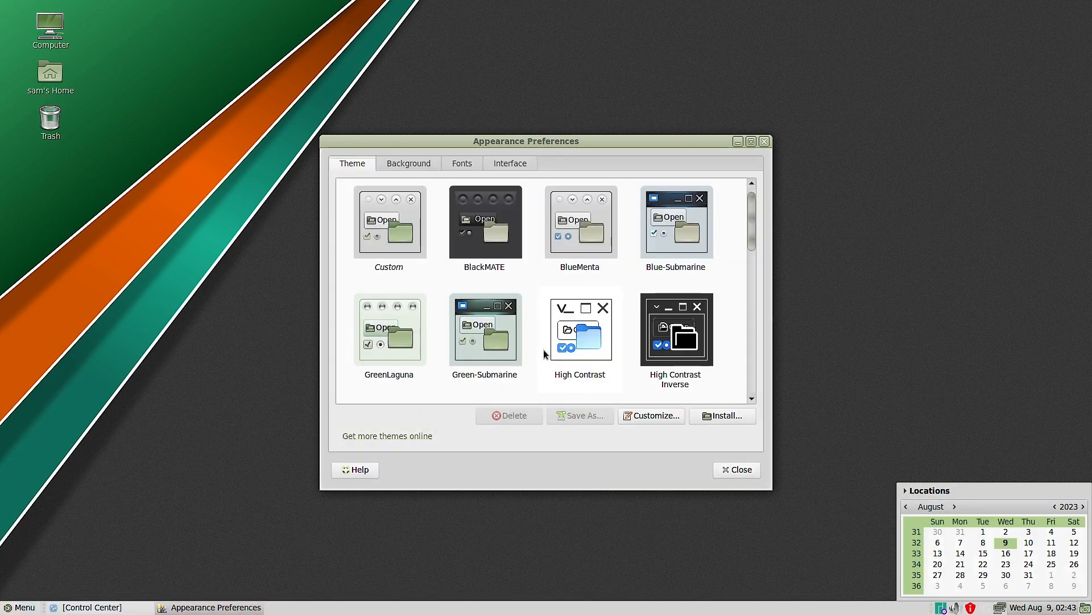
scroll(567, 339, down, 2)
scroll(567, 340, down, 5)
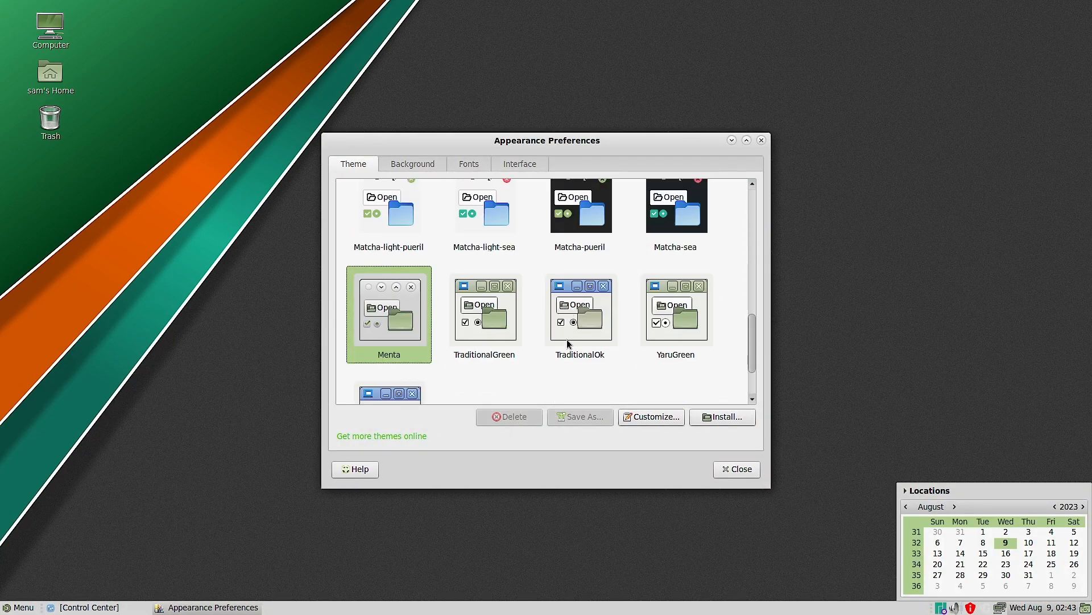
click(499, 319)
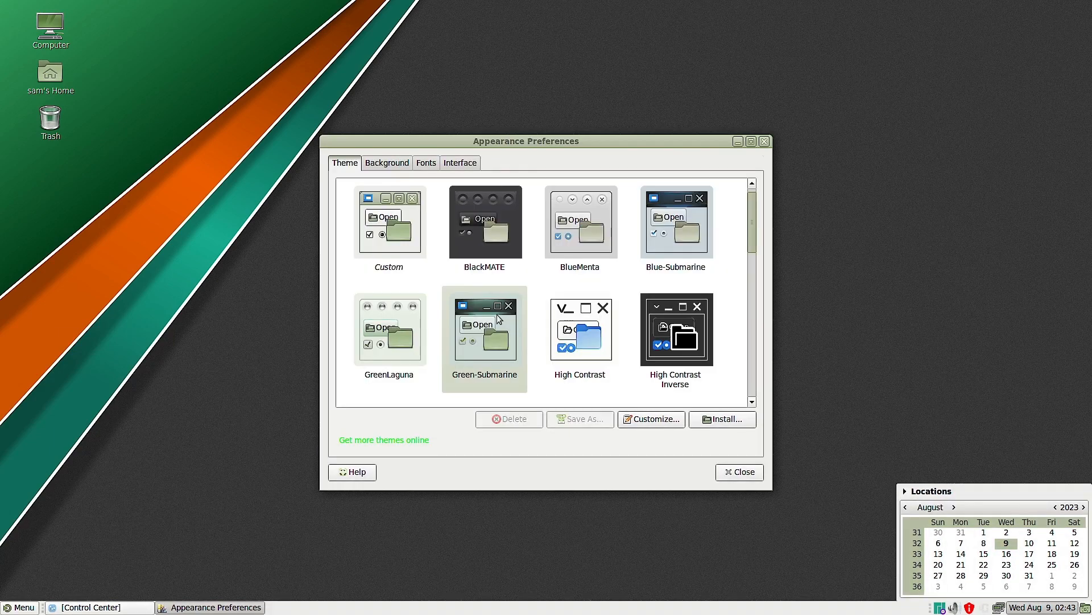
click(12, 608)
click(506, 533)
- Open the background settings, shift the Appearance Preferences window aside, and view the font settings
click(391, 165)
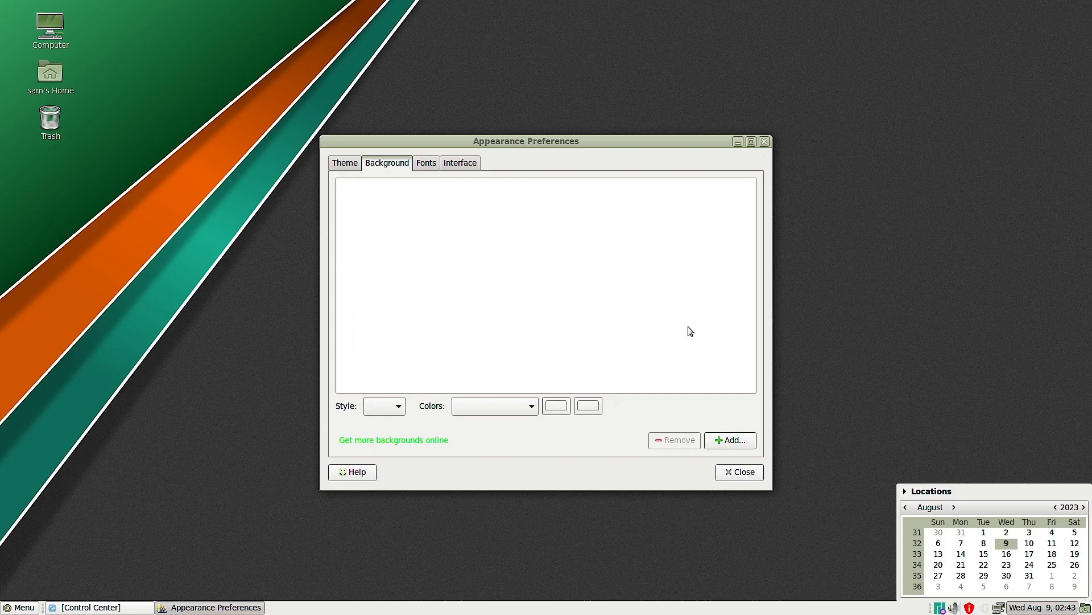
drag(478, 143, 388, 126)
click(330, 146)
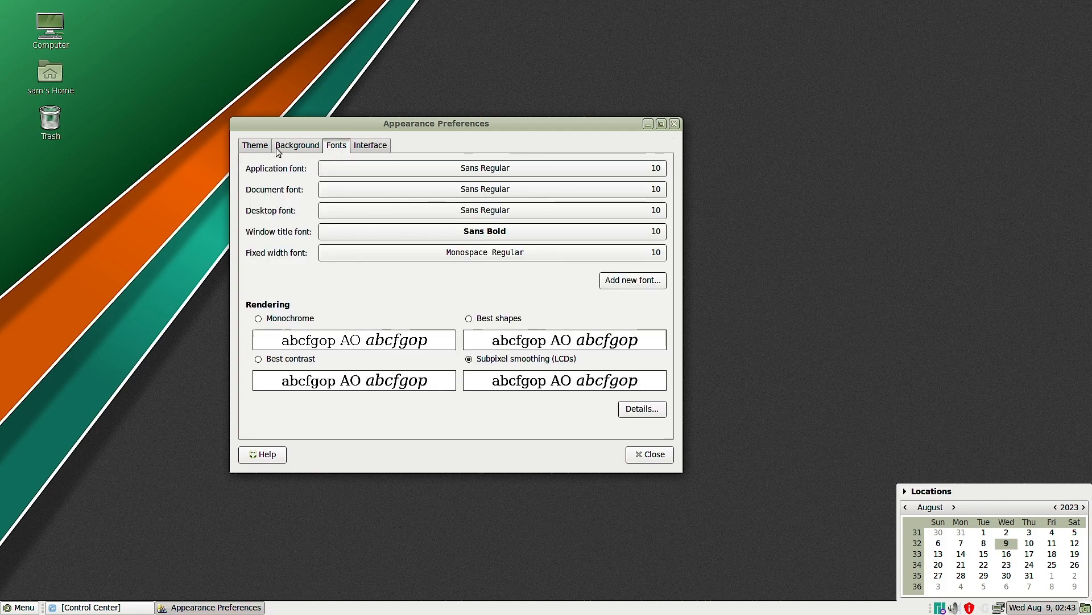
- Return to the backgrounds, set the plain dark wallpaper with a green corner stripe, and preview it by minimizing and restoring the window
click(302, 146)
scroll(567, 263, down, 5)
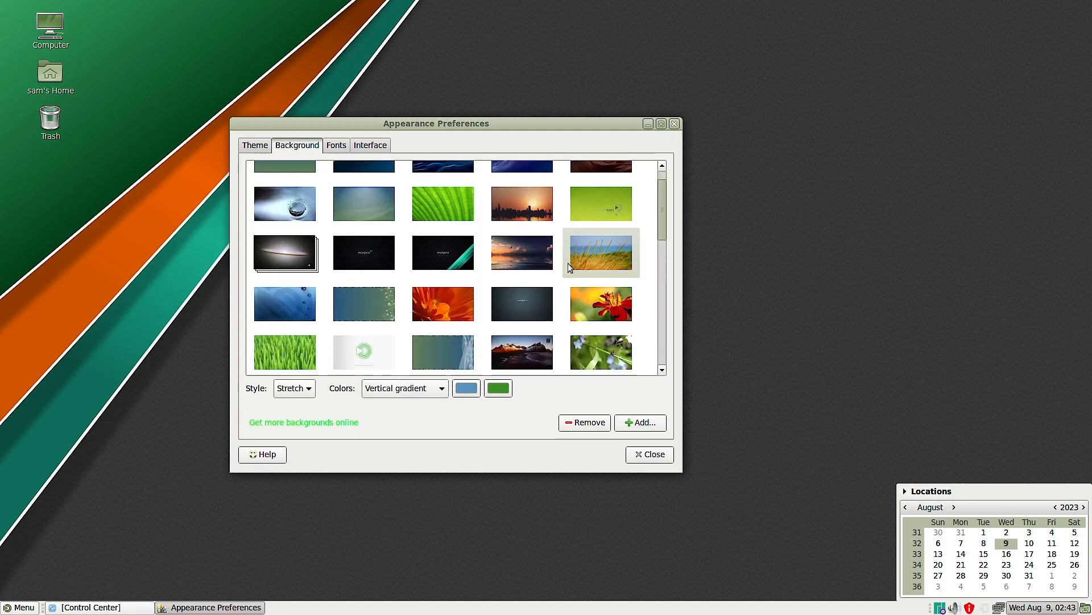
click(364, 264)
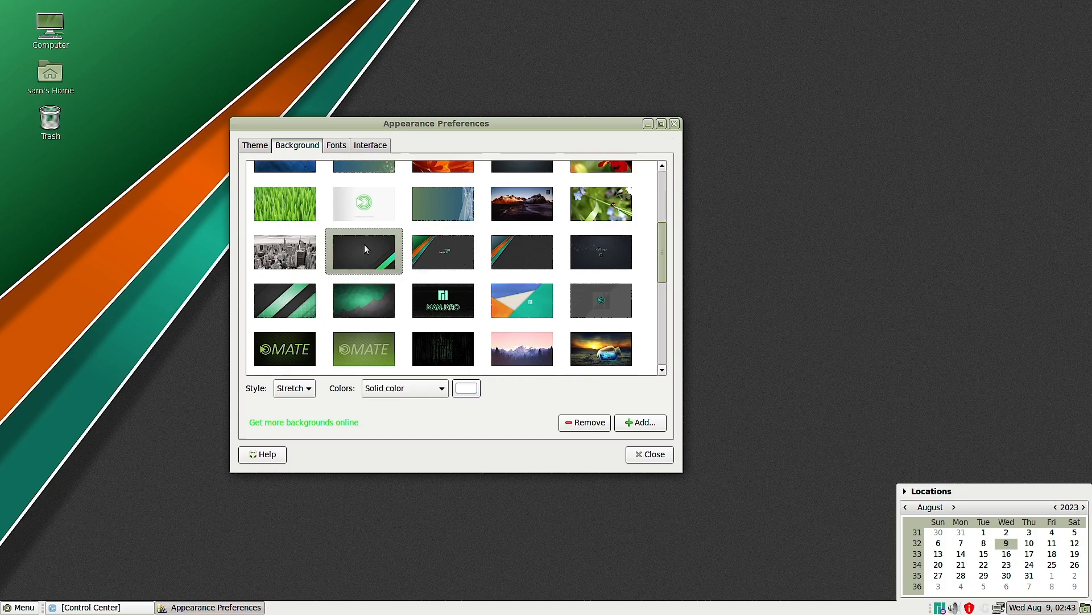
click(648, 124)
click(197, 607)
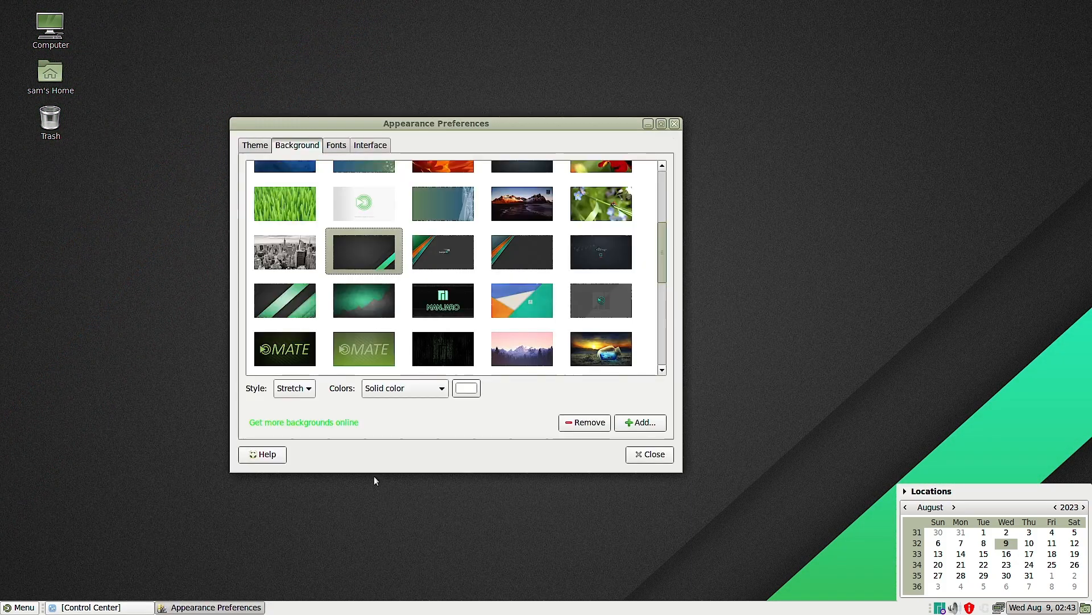
- Set the blue, orange and teal Manjaro wallpaper, and preview it by minimizing and restoring the preferences window
click(501, 307)
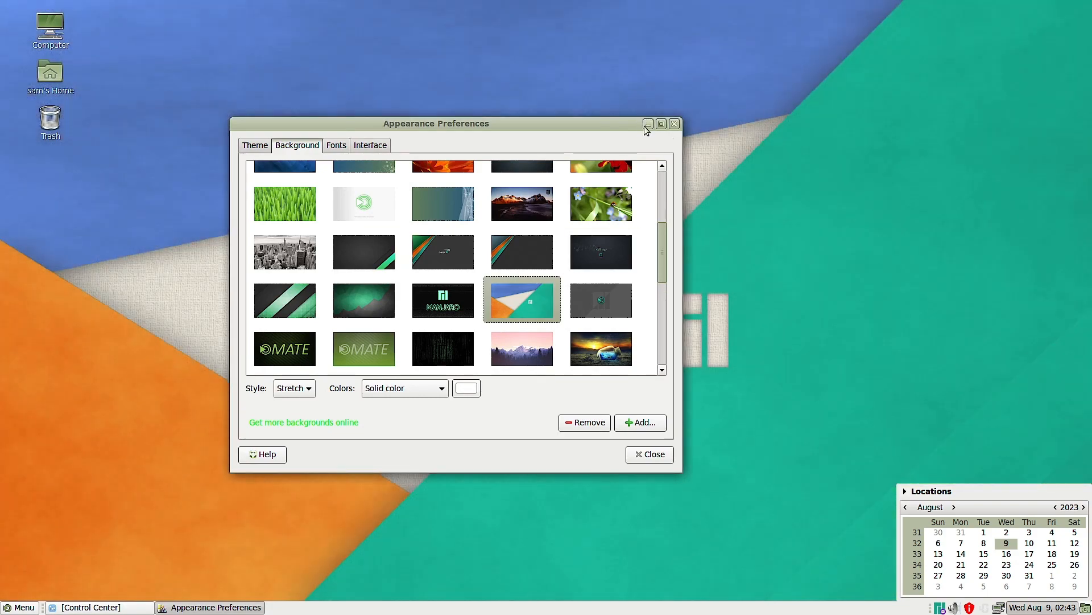
click(648, 124)
click(238, 607)
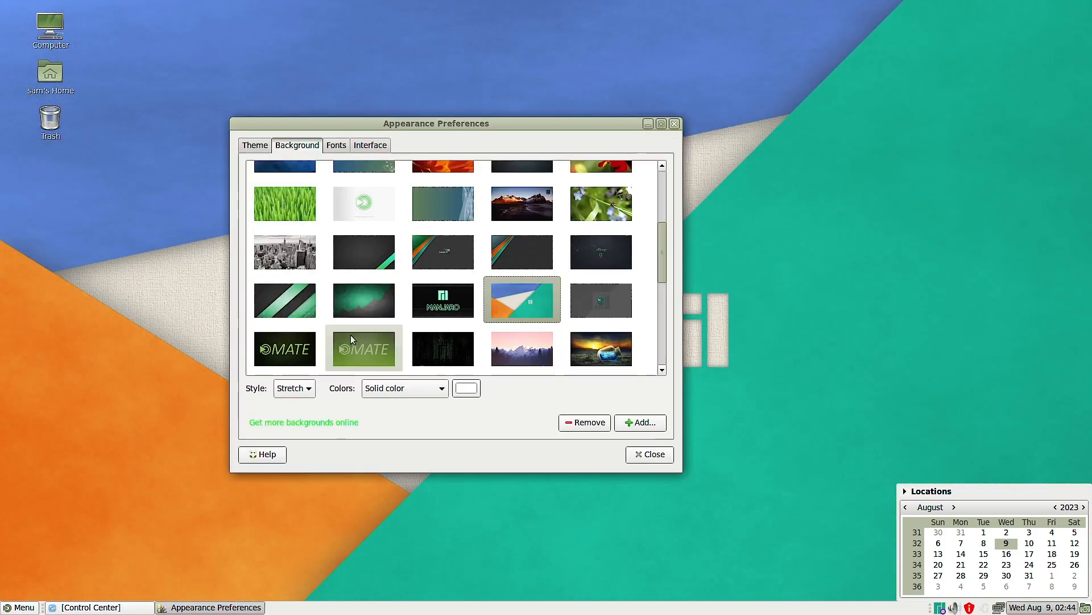
- Set the dark wallpaper with green diagonal stripes, and view it on the uncovered desktop before restoring the window
click(288, 302)
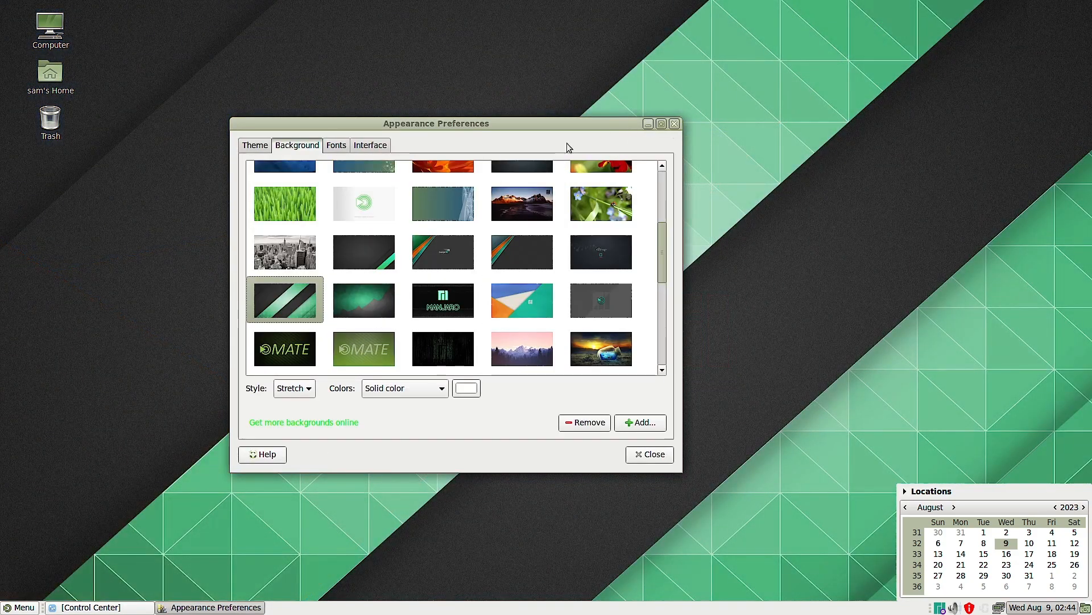
click(648, 124)
click(210, 608)
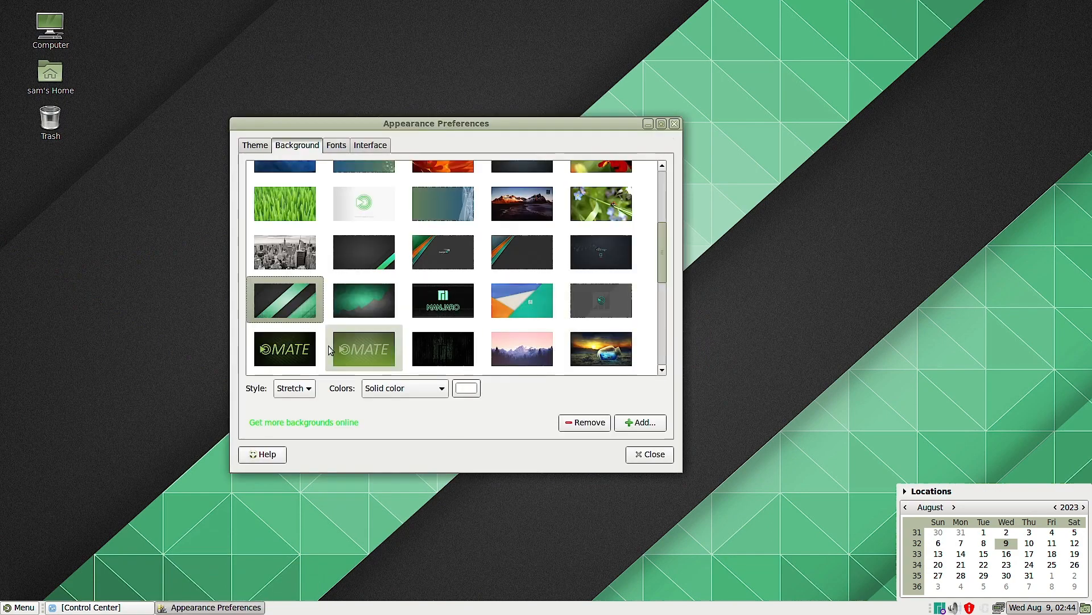
- Set the black-and-white city skyline wallpaper, and preview it by minimizing and restoring the preferences window
scroll(329, 347, down, 1)
click(307, 224)
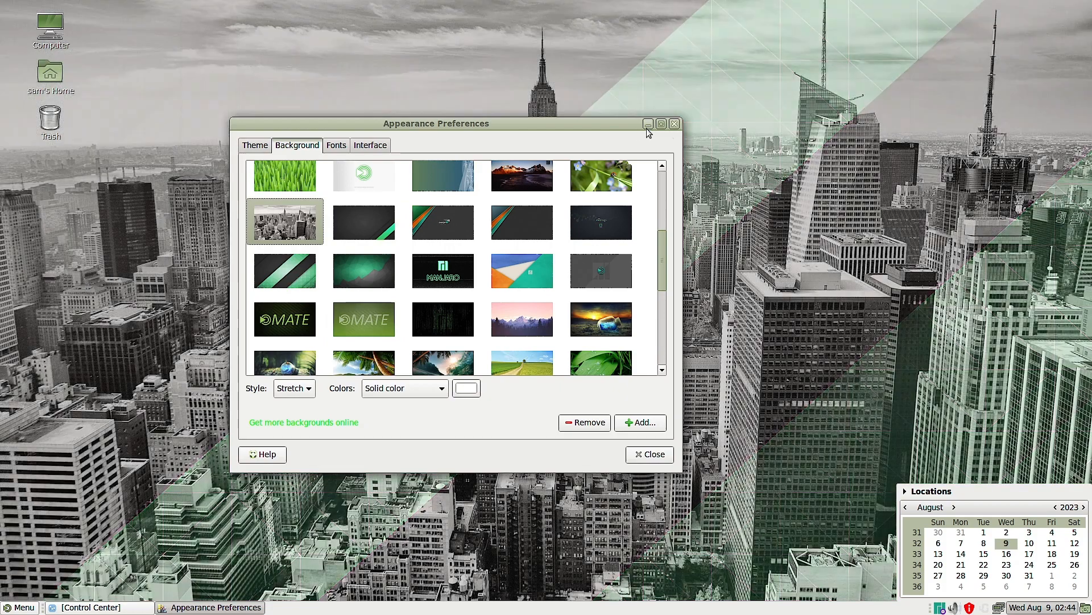
click(648, 124)
click(217, 607)
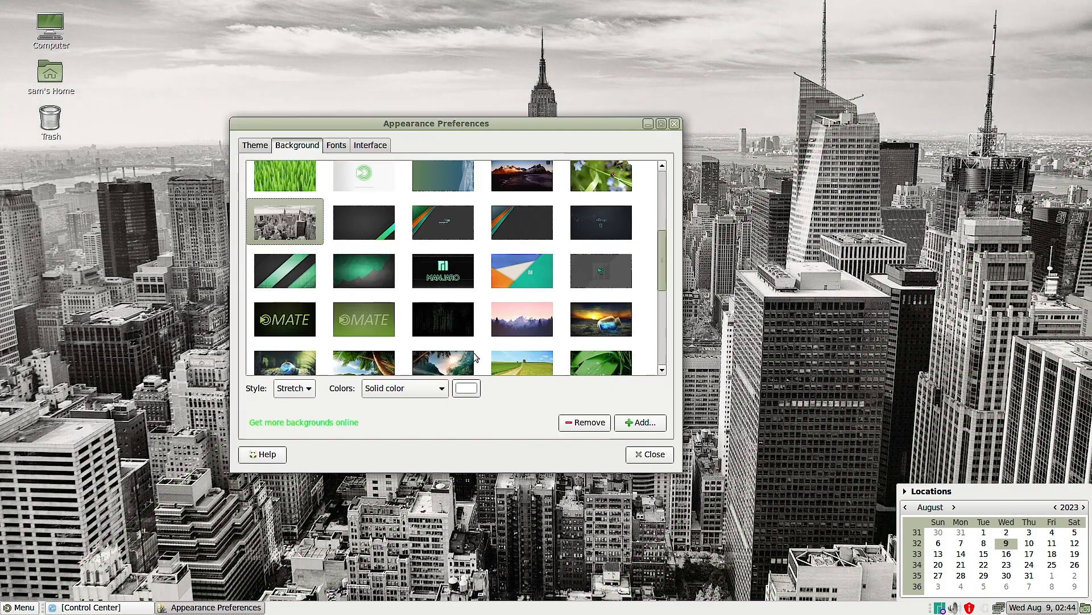
- Set the snowy mountain wallpaper with the Manjaro logo, and view it full screen before restoring the window
click(527, 179)
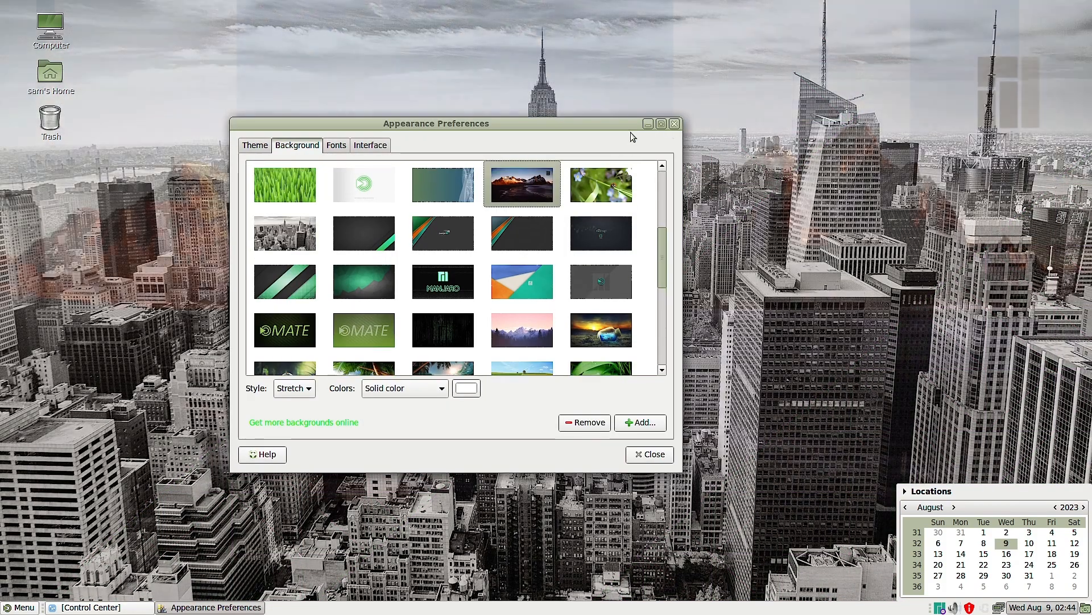
click(649, 124)
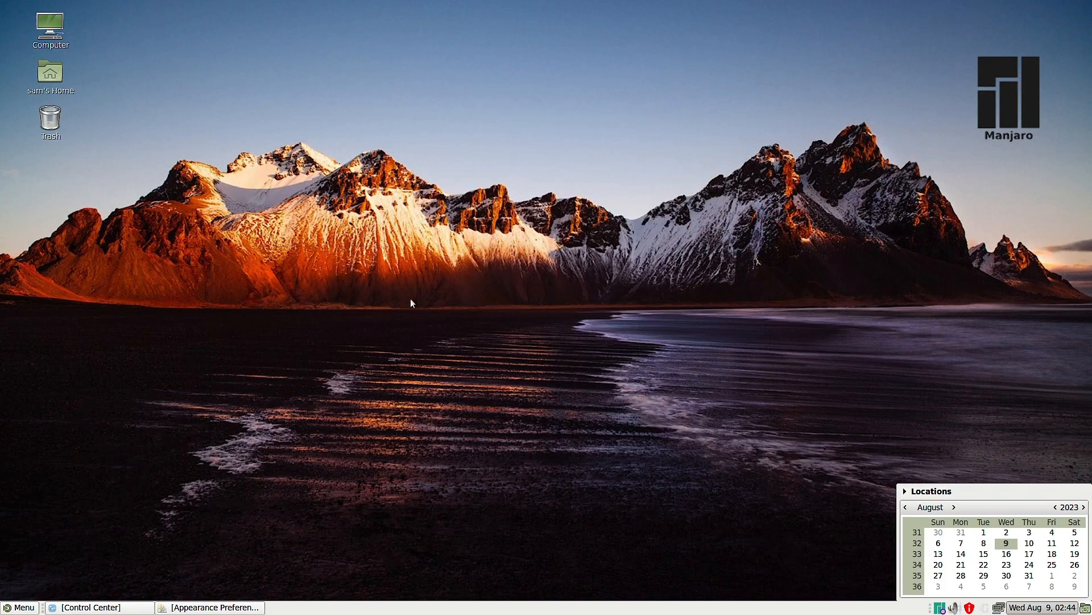
click(215, 608)
- Set the tropical beach wallpaper with palm trees, and preview it by minimizing and restoring the preferences window
scroll(491, 364, down, 3)
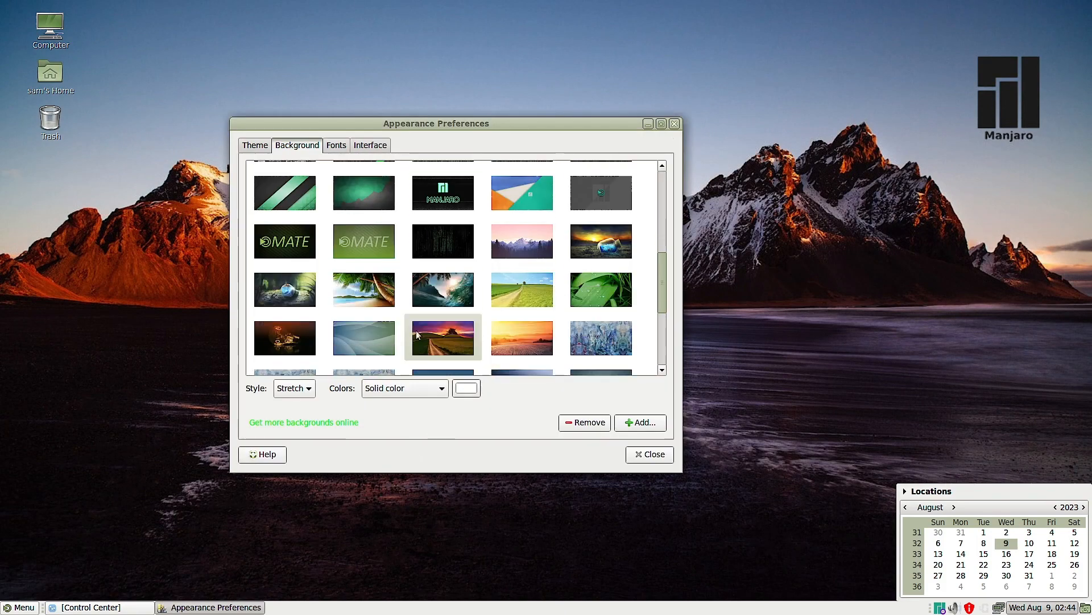
click(364, 289)
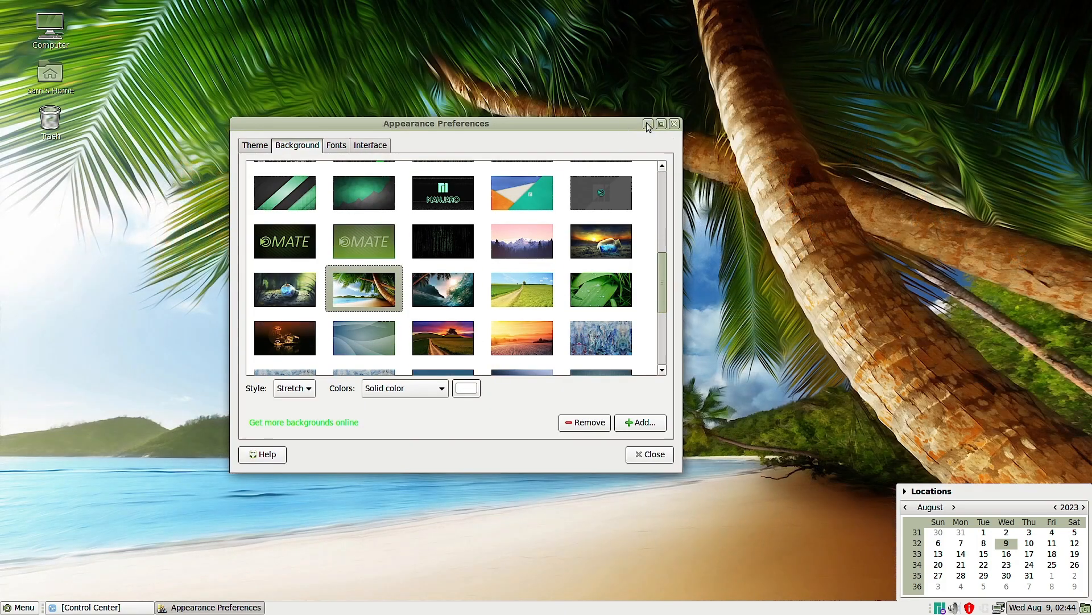
click(648, 124)
click(216, 606)
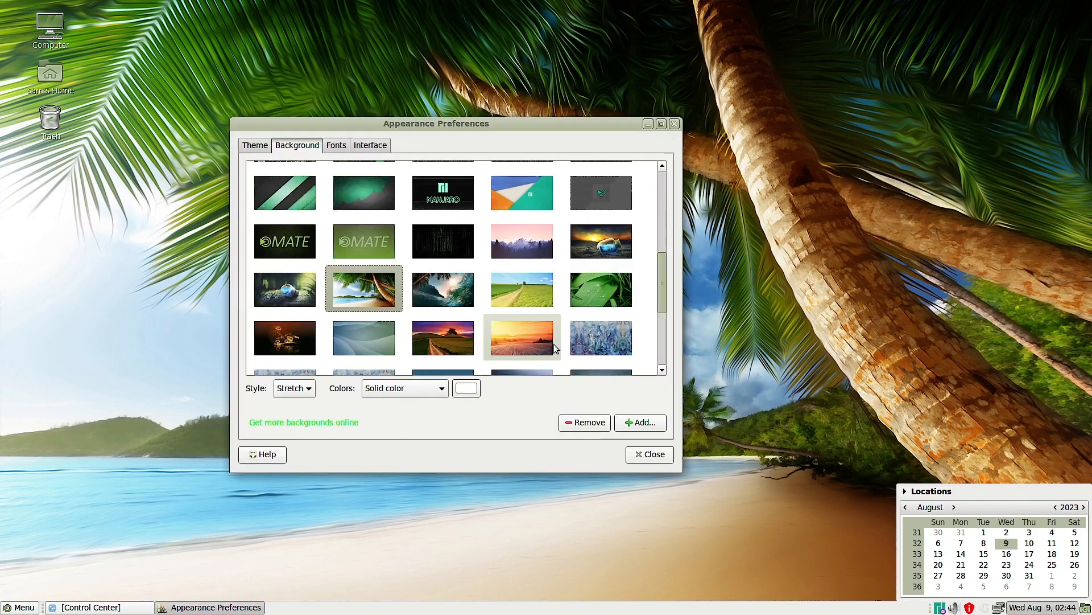
- Set and preview the purple sunset wallpaper with the country road on the uncovered desktop, and close the calendar popup
scroll(562, 325, down, 3)
click(427, 227)
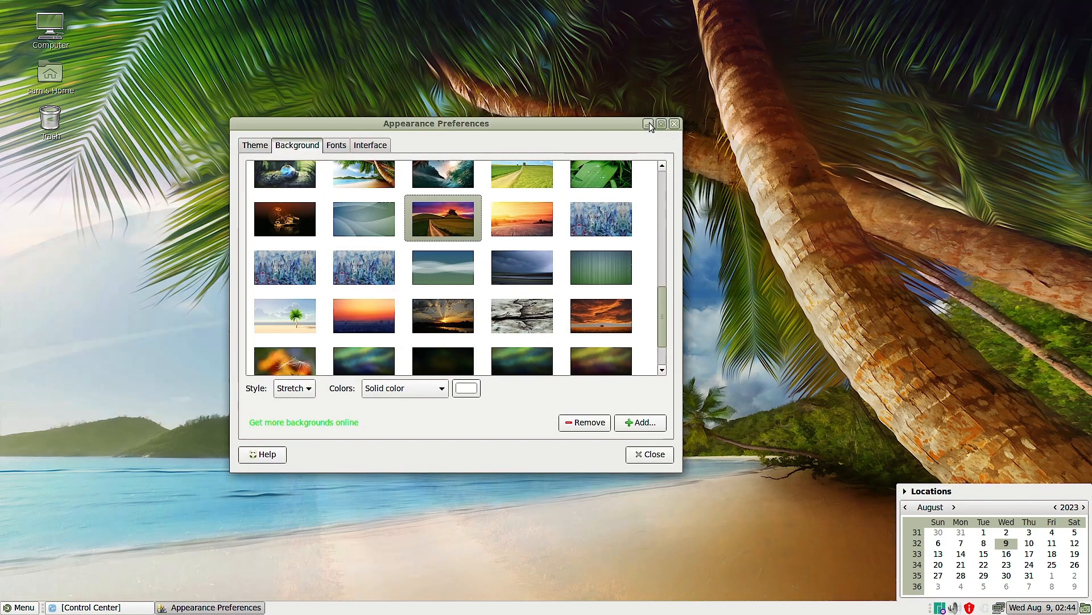
click(648, 124)
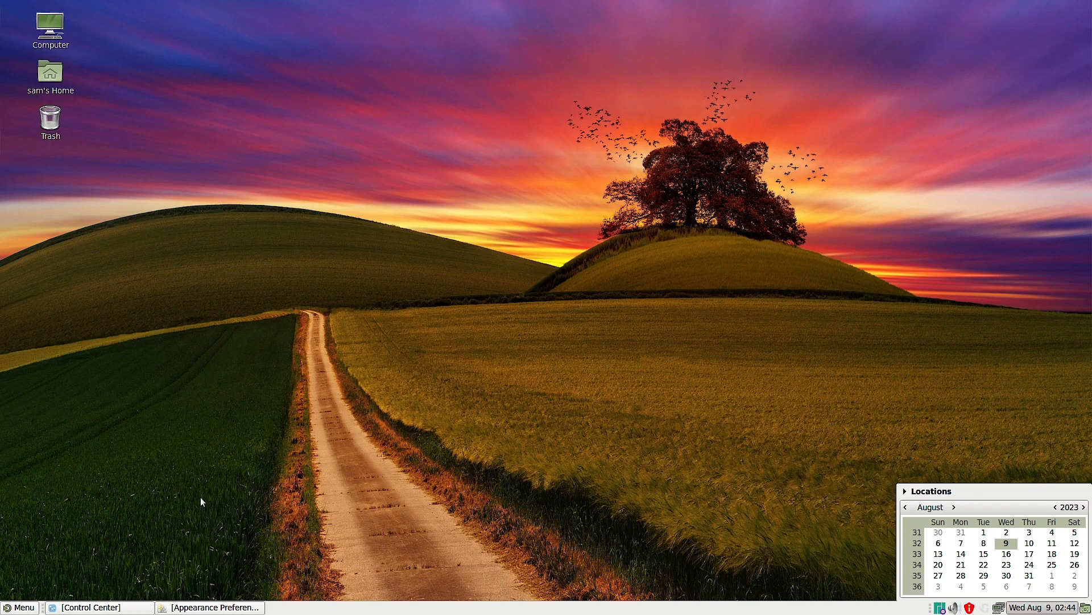
click(234, 607)
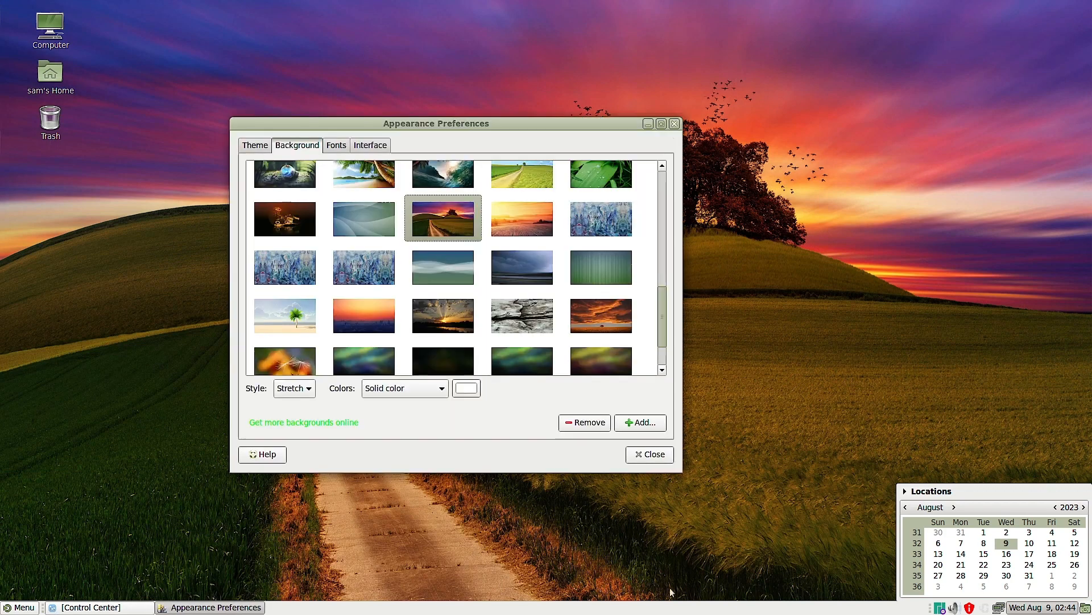
click(1037, 610)
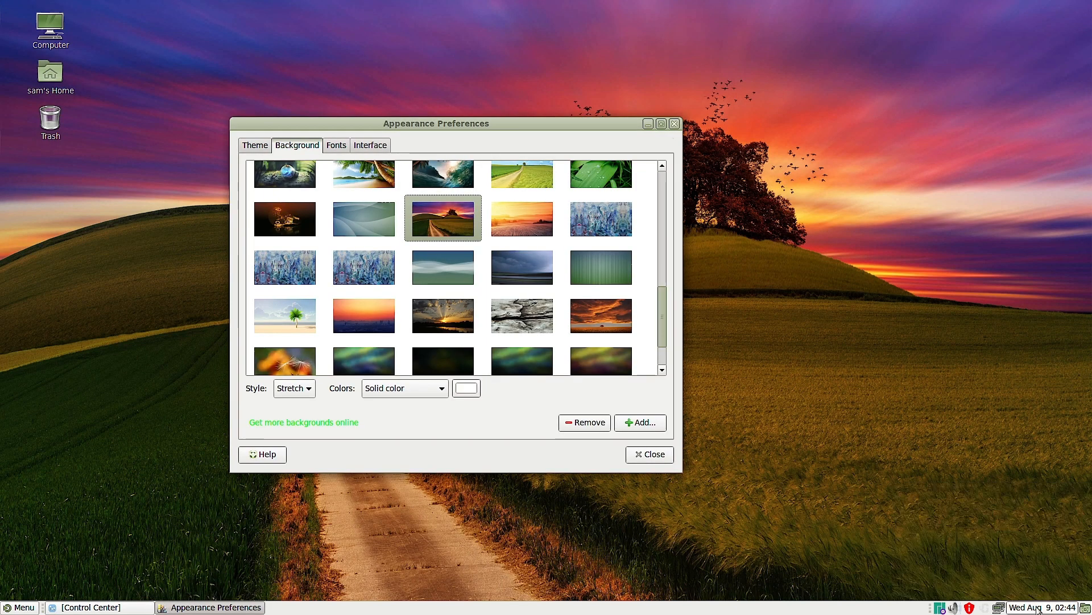
- Set the dark wood plank wallpaper with the Manjaro logo, and view it full screen before restoring the window
scroll(512, 353, down, 2)
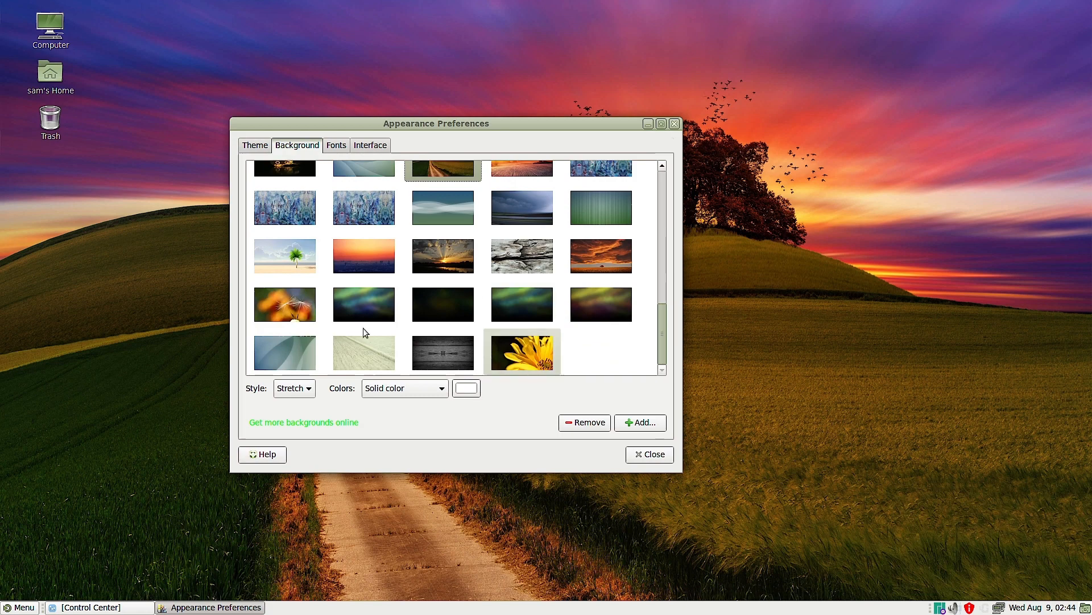
click(429, 354)
click(649, 125)
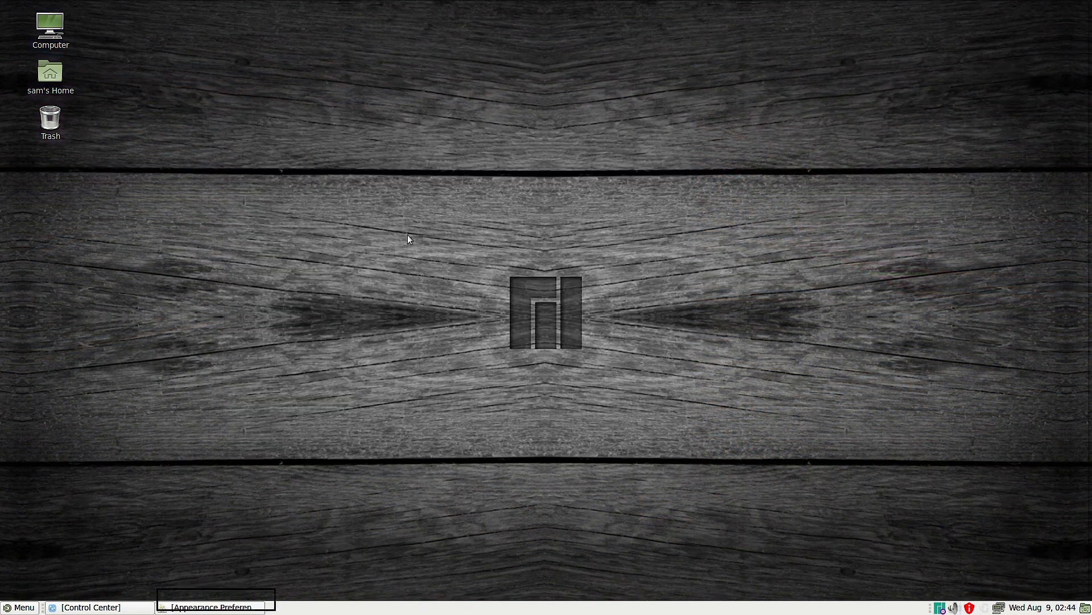
click(222, 608)
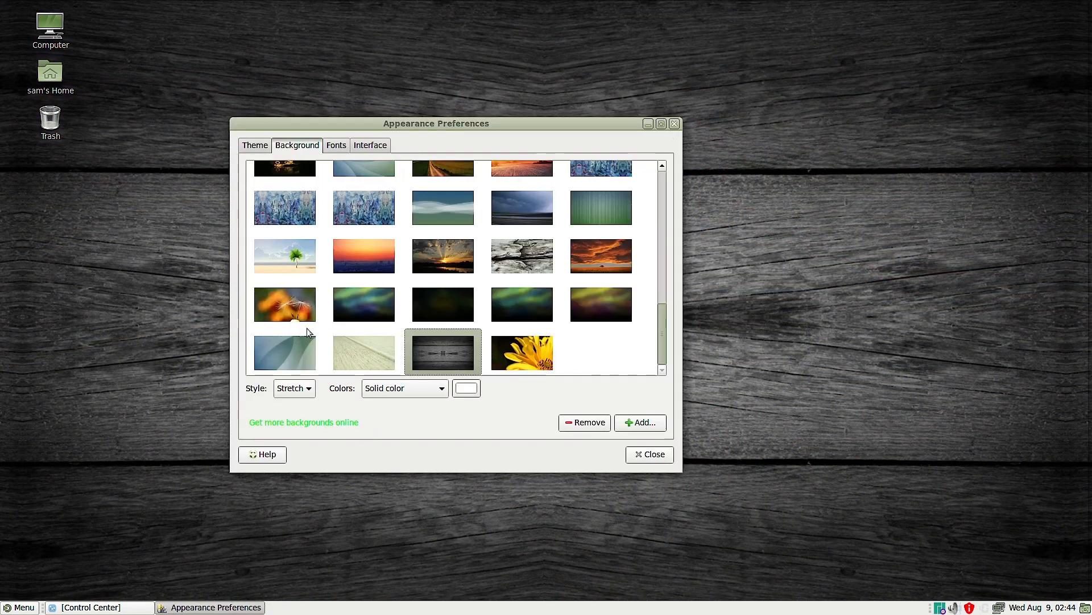
- Set the abstract blue-green curves wallpaper, and preview it by minimizing and restoring the preferences window
click(276, 357)
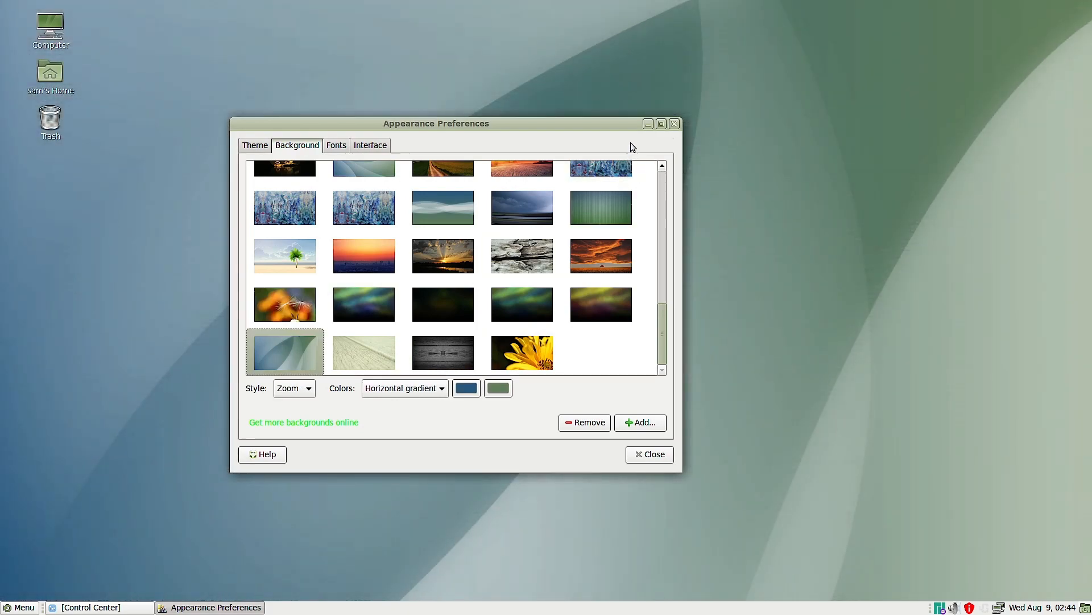
click(649, 124)
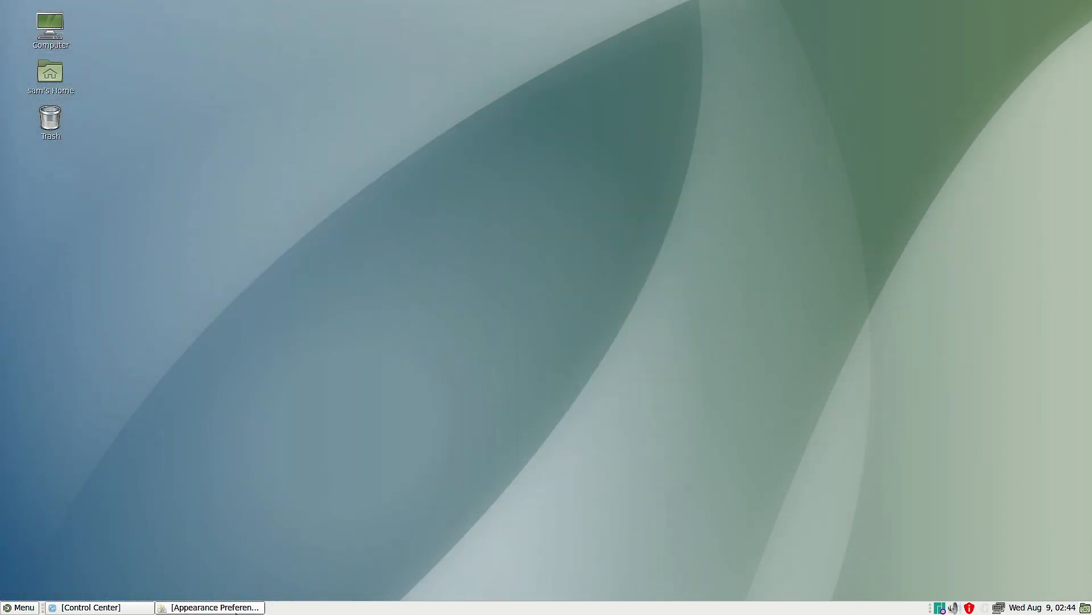
click(236, 608)
- Set the dark wallpaper with the glowing light bulb, and view it on the uncovered desktop before restoring the window
scroll(503, 340, up, 5)
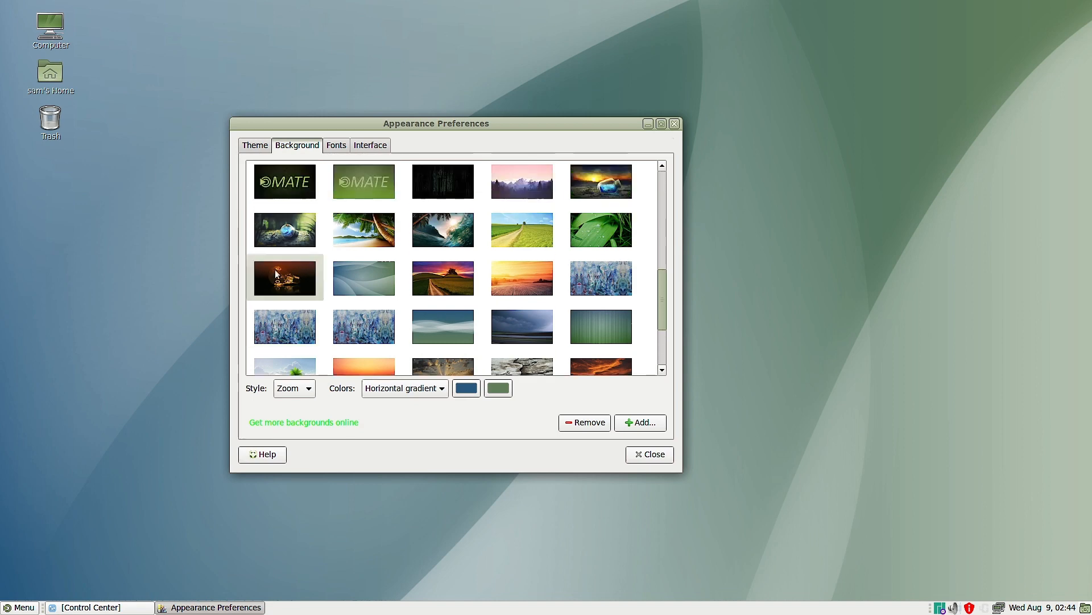
click(277, 274)
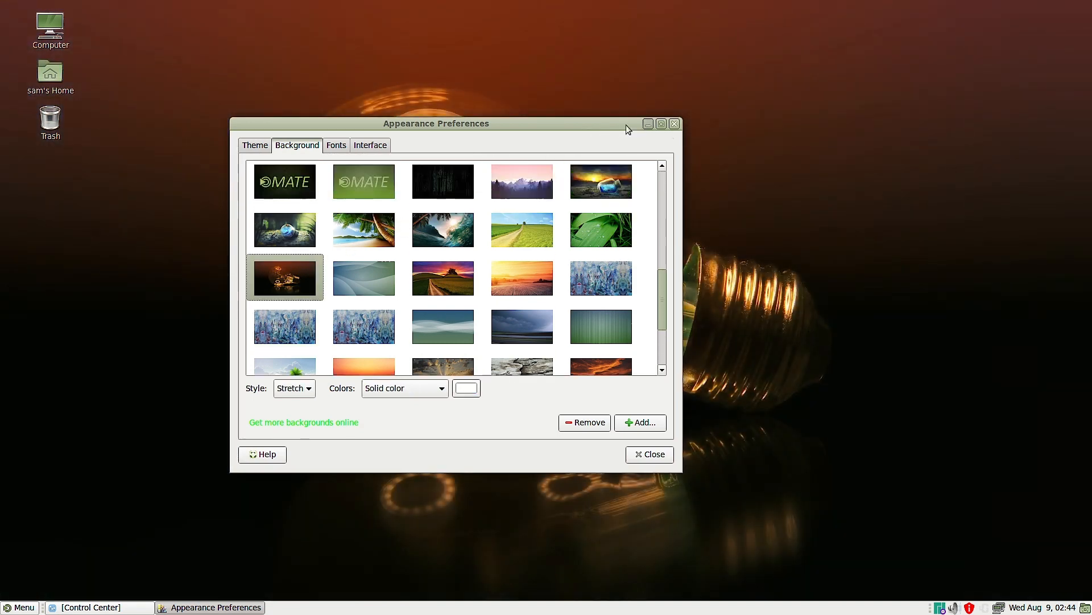
click(648, 123)
click(214, 607)
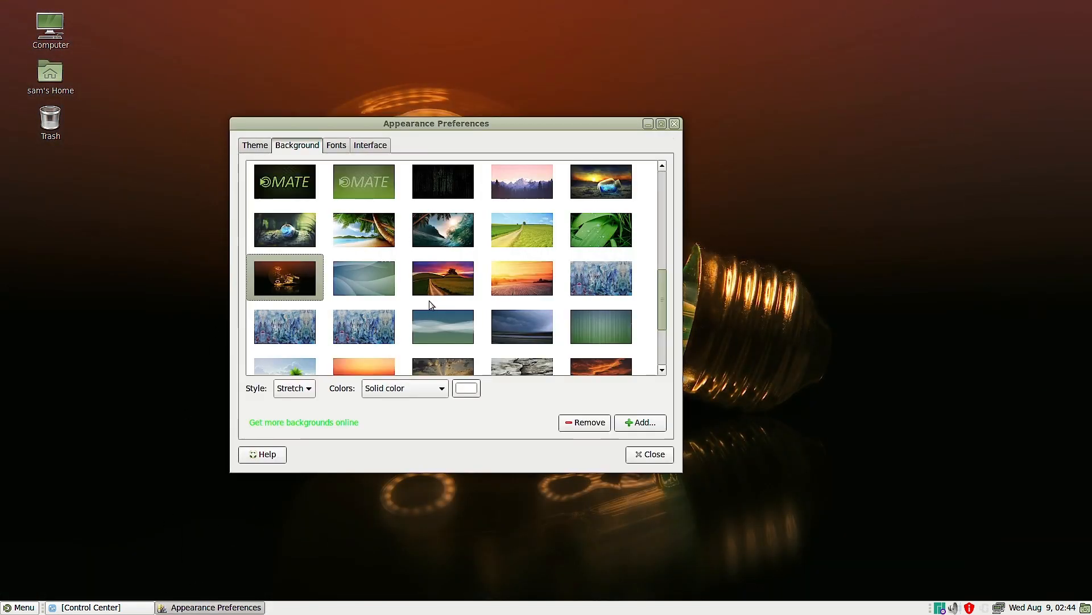
- Set the Manjaro MATE wallpaper with green, orange and teal diagonal stripes, and preview it with the preferences window minimized
scroll(430, 302, up, 4)
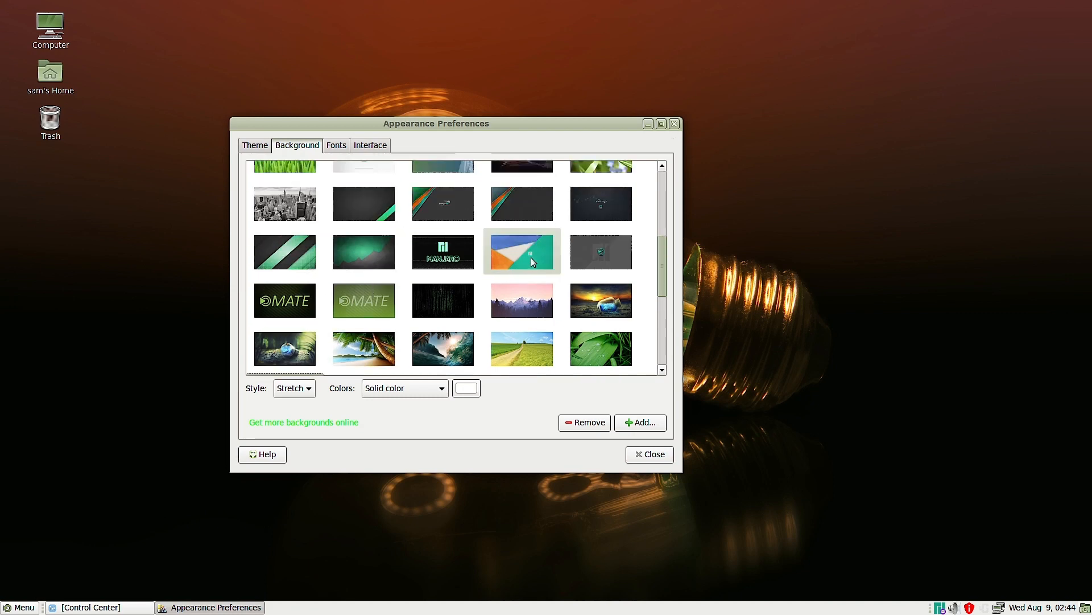
scroll(531, 258, up, 2)
click(439, 268)
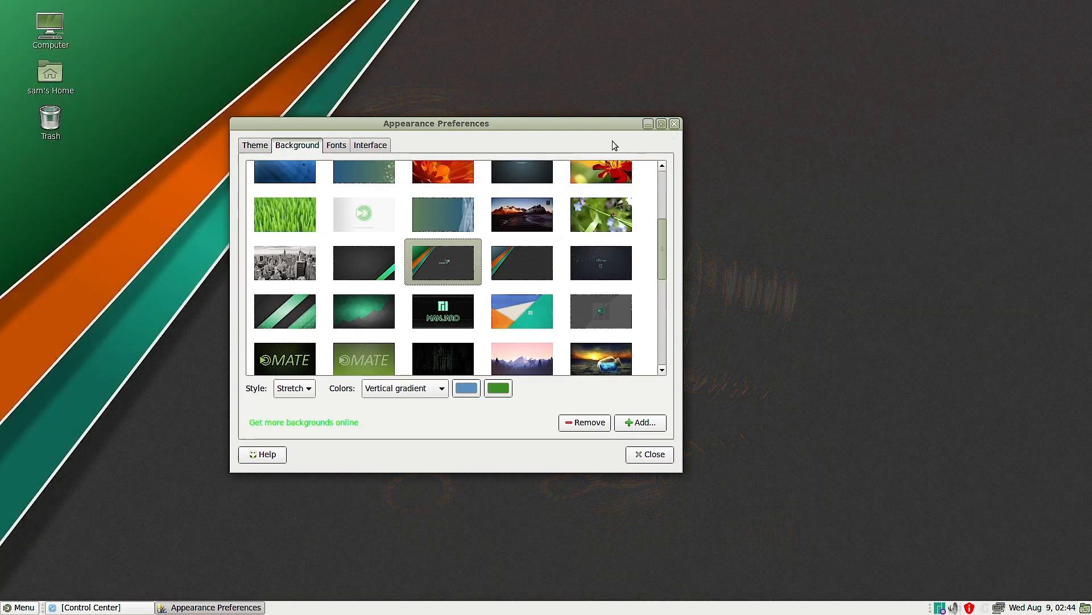
click(648, 123)
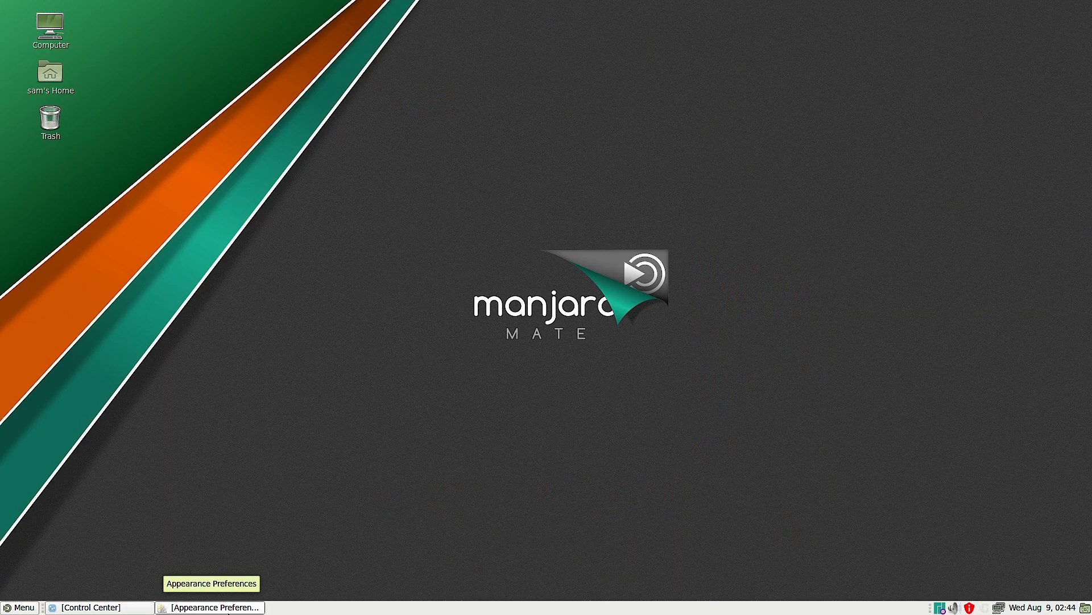
click(228, 608)
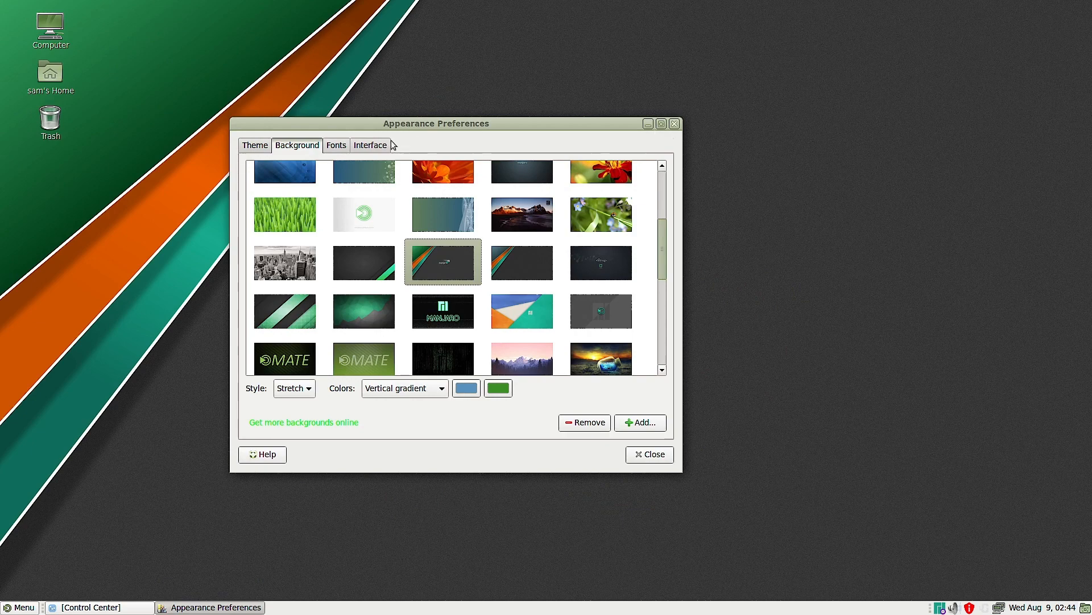
- View the font and interface settings in Appearance Preferences, and close the window
click(336, 147)
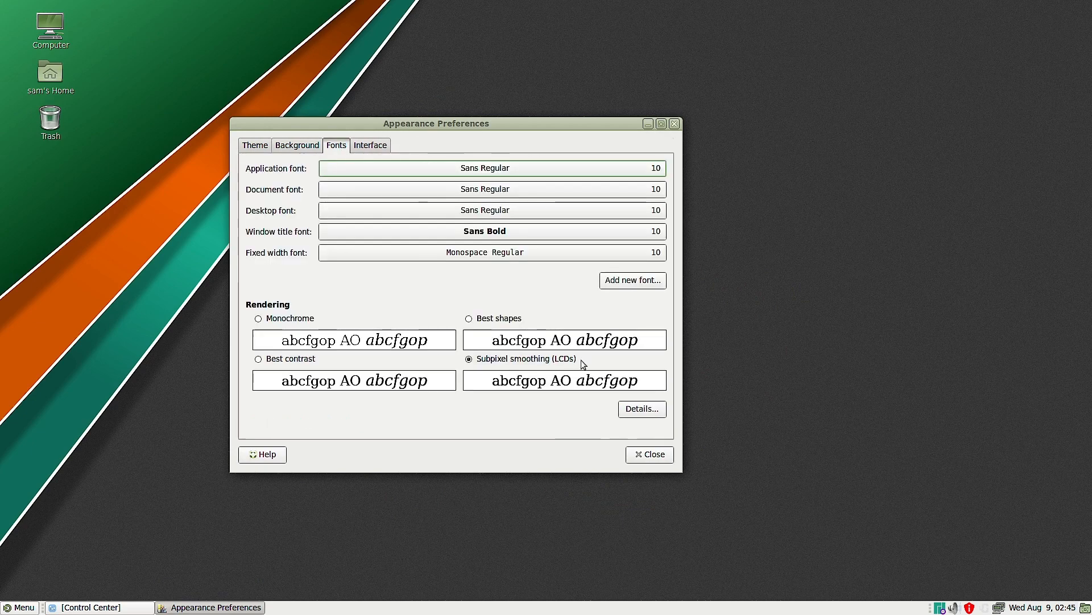
click(367, 149)
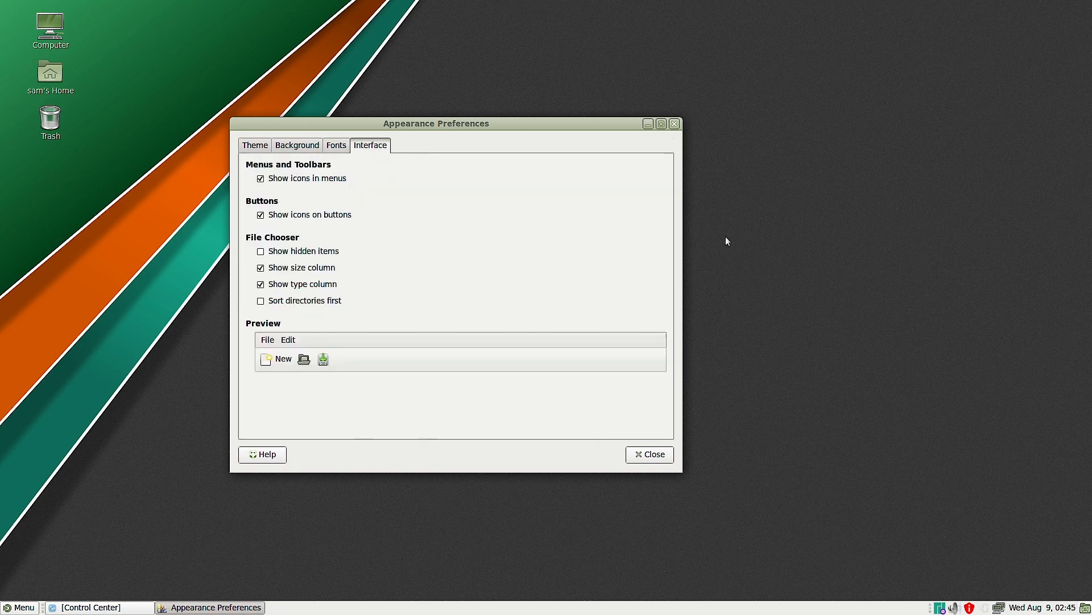
click(674, 125)
- Run uname -a in MATE Terminal to check the kernel version, and close the terminal
click(7, 607)
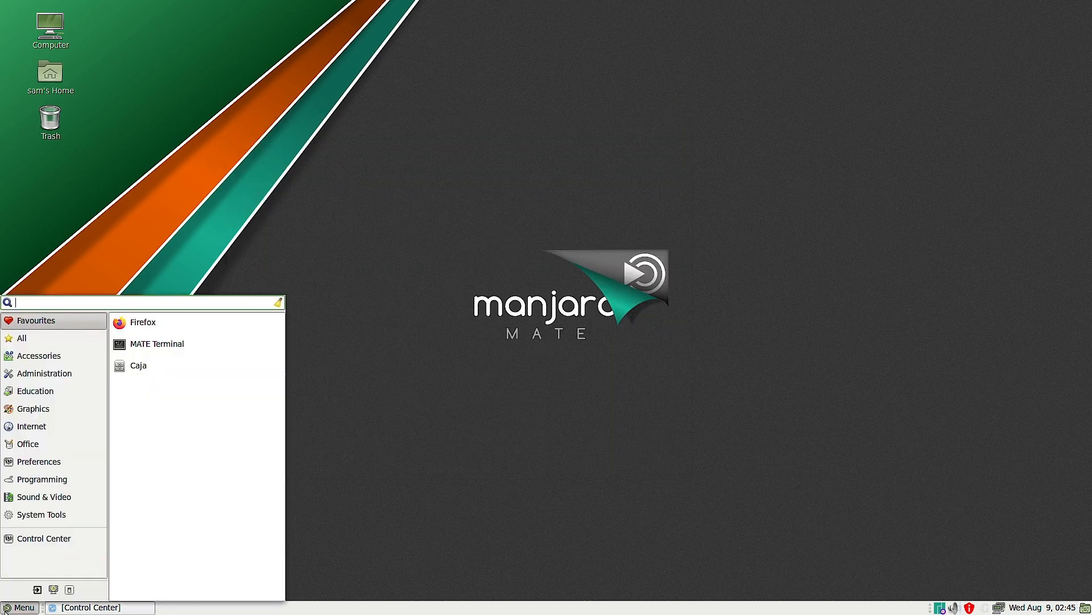
key(Escape)
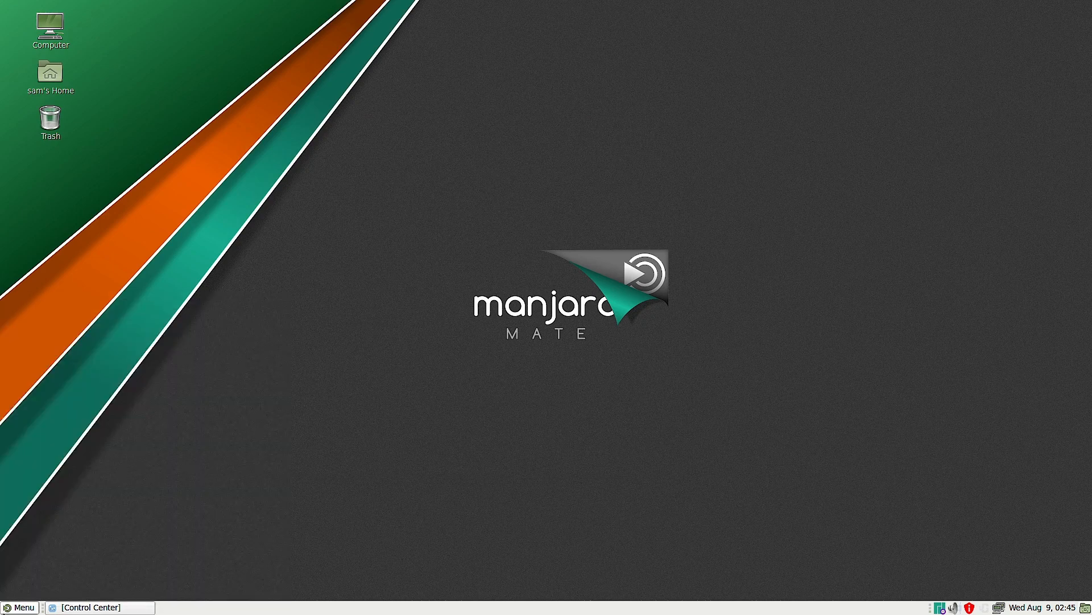
click(7, 607)
click(163, 344)
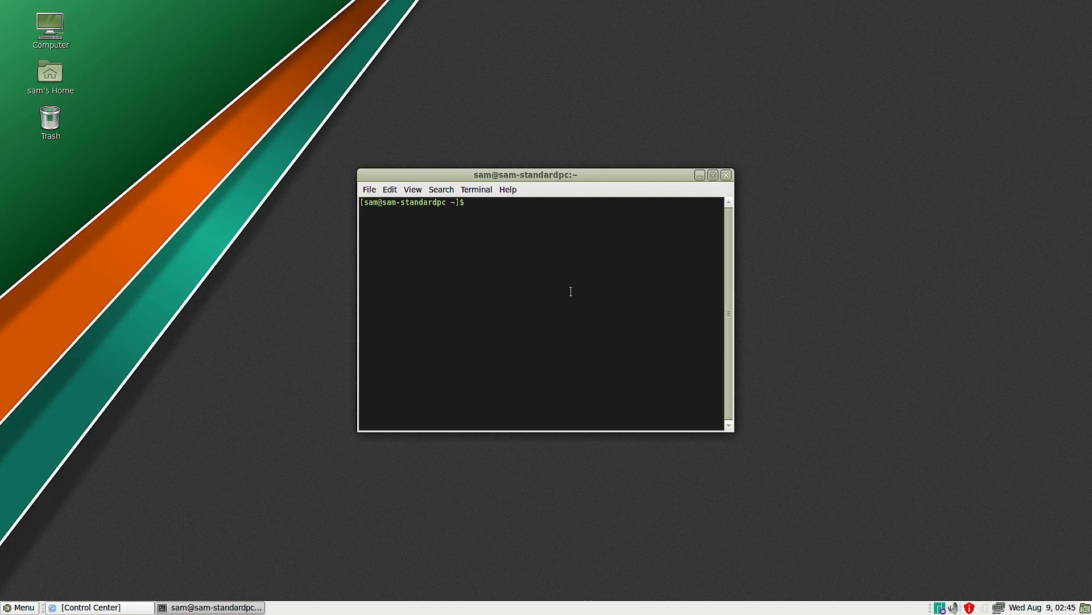
text(uname -a)
key(Return)
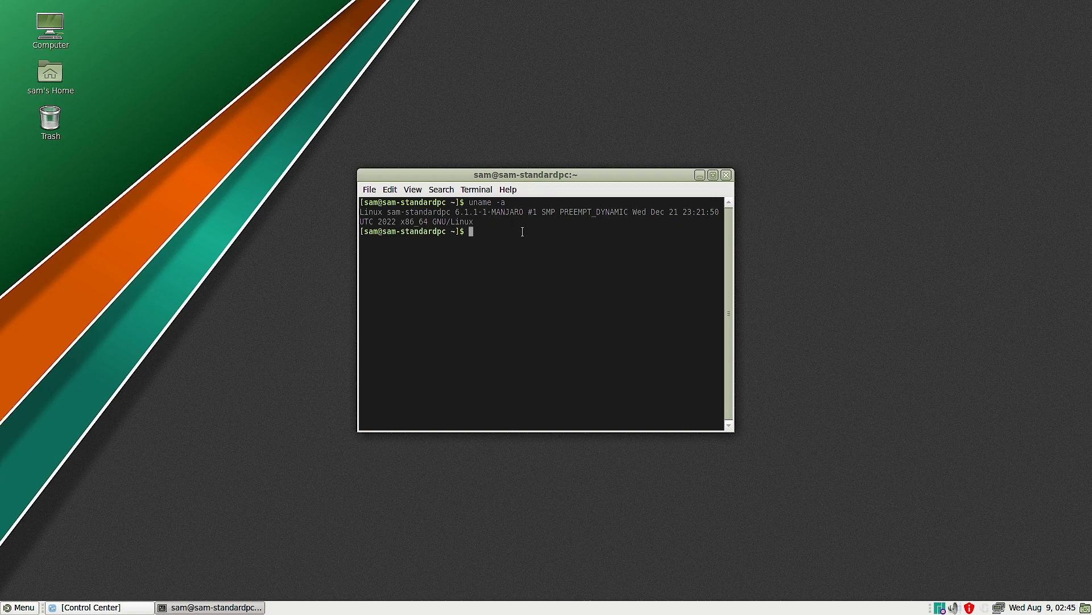
click(726, 175)
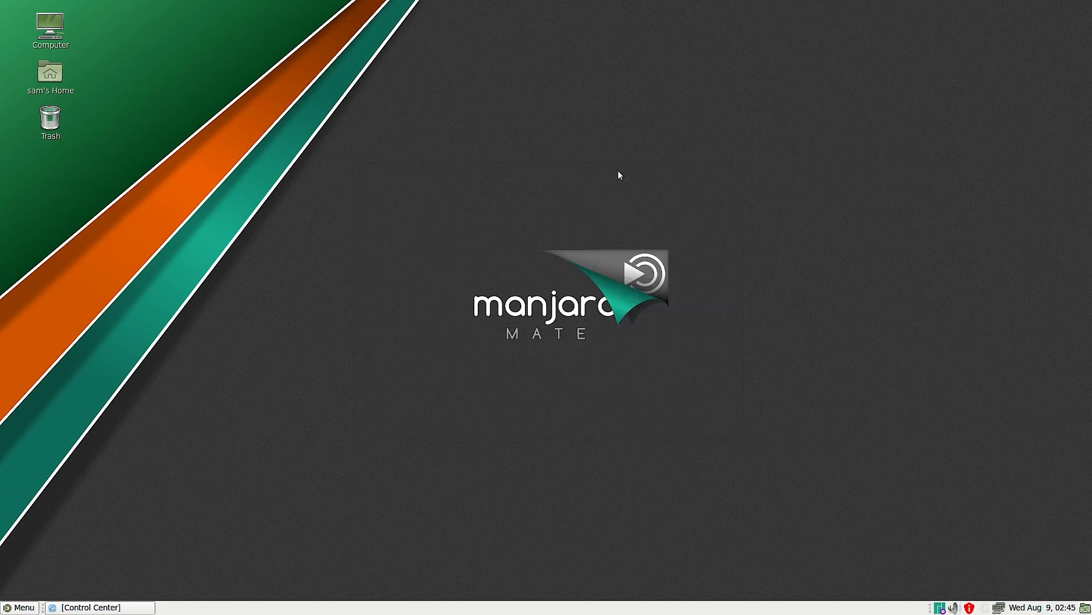
- Search the installed applications for mhwd, and bring up the Control Center
click(23, 607)
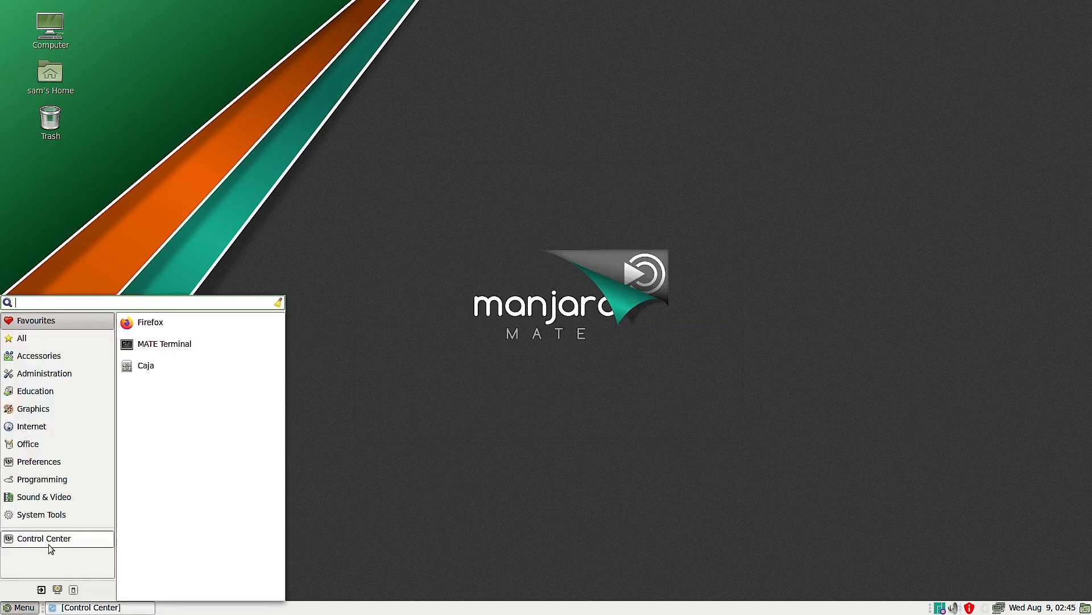
text(mhwd)
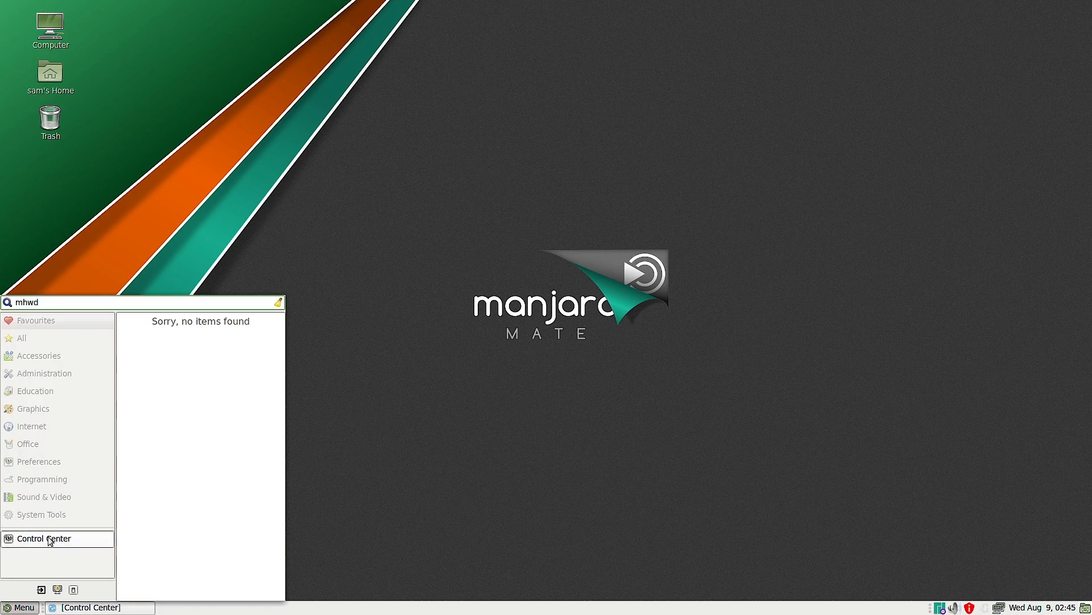
click(50, 541)
- Look through the Control Center's Hardware group and remaining settings, and close the Control Center
scroll(433, 141, up, 2)
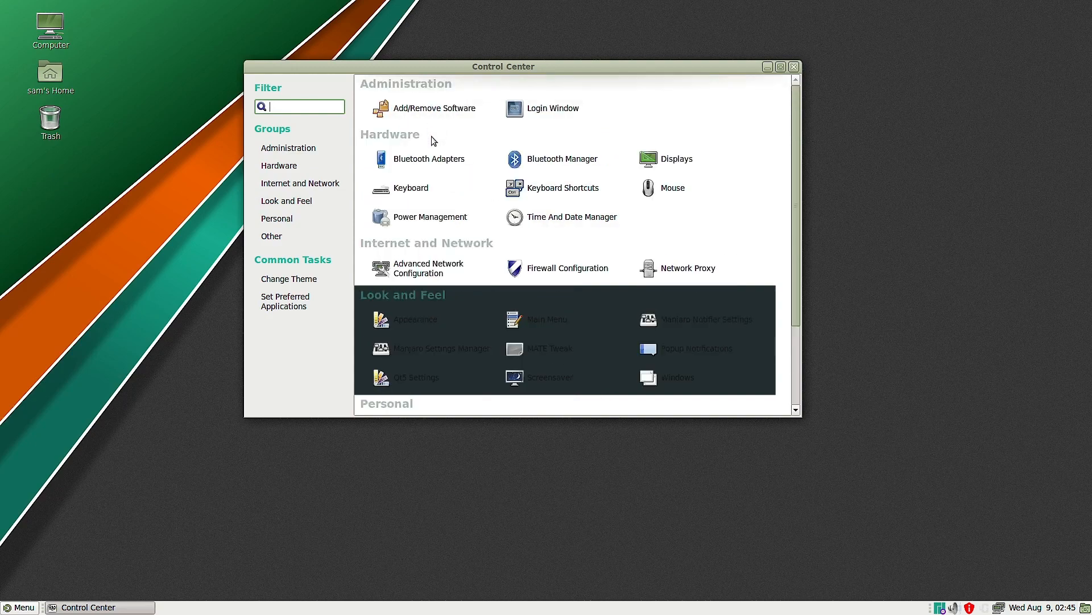
click(279, 166)
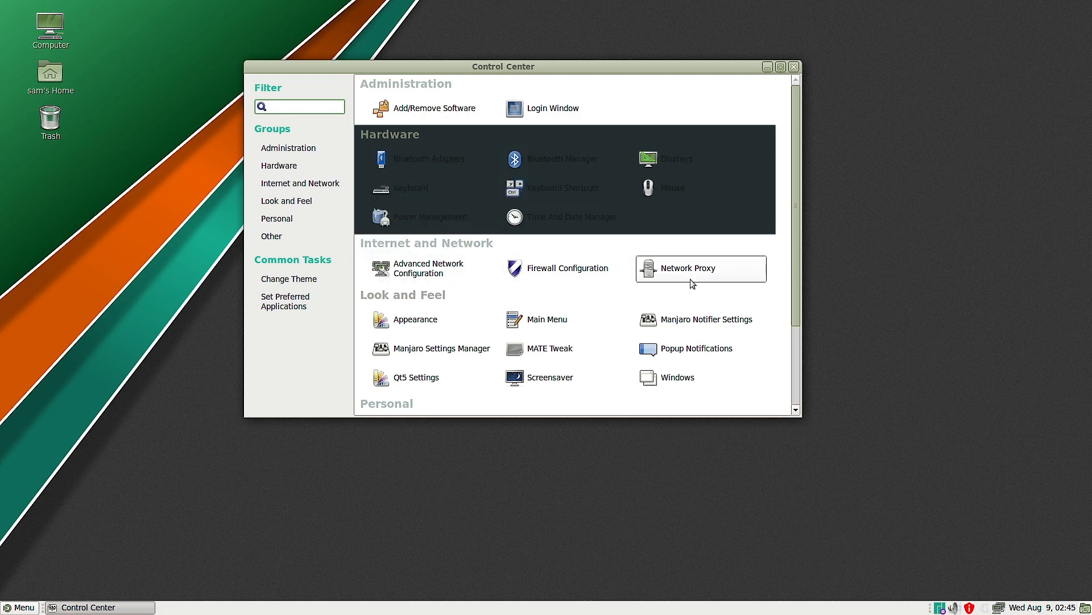
scroll(692, 283, down, 4)
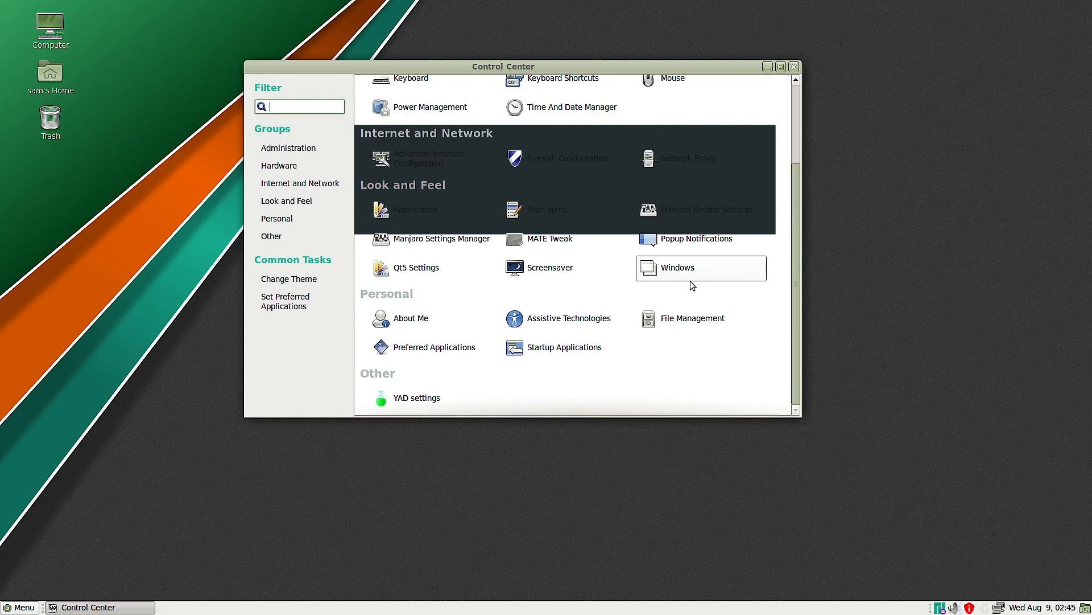
scroll(692, 284, up, 4)
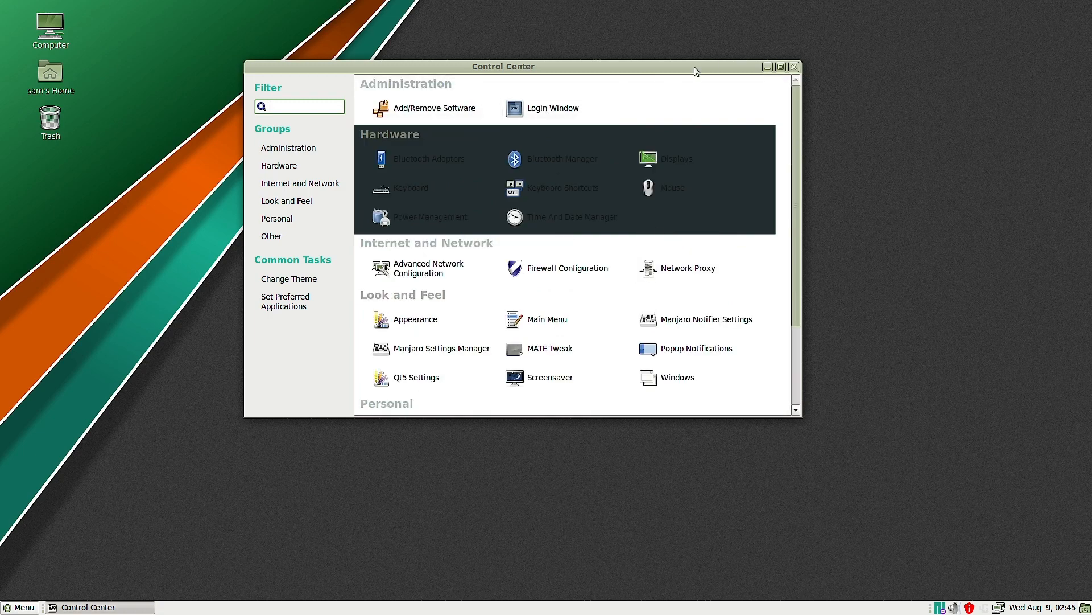
click(794, 68)
- View the applications listed under Programming and Sound & Video, and return to the empty desktop
click(20, 607)
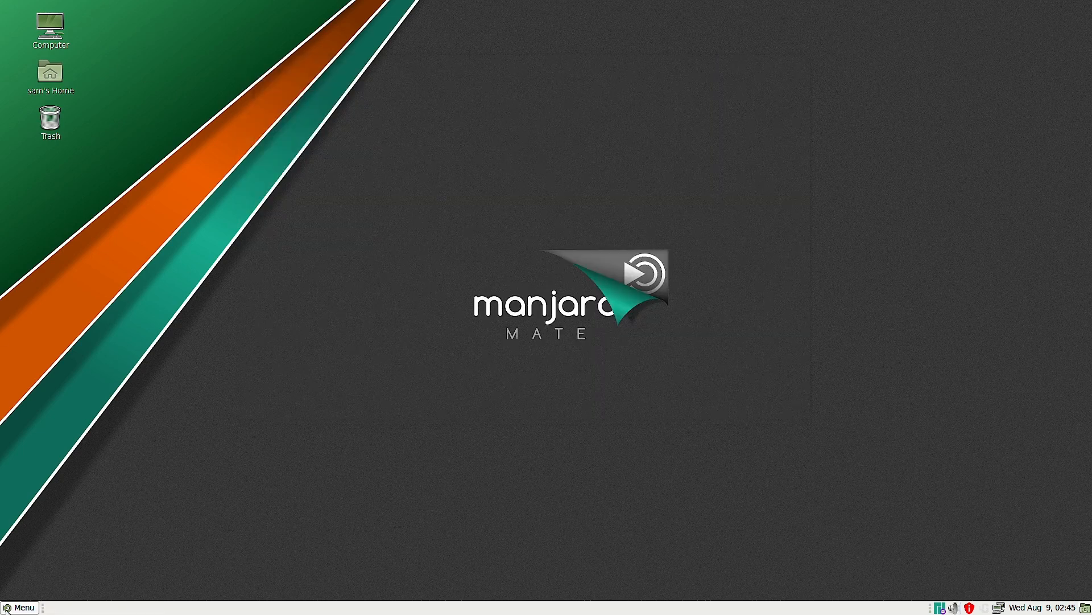
click(72, 481)
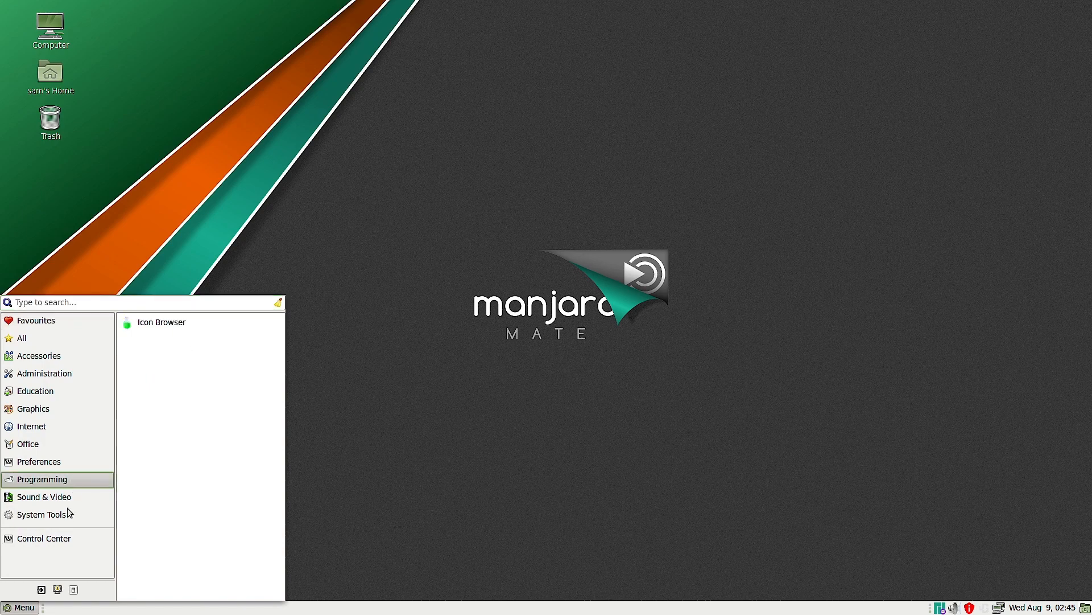
click(67, 498)
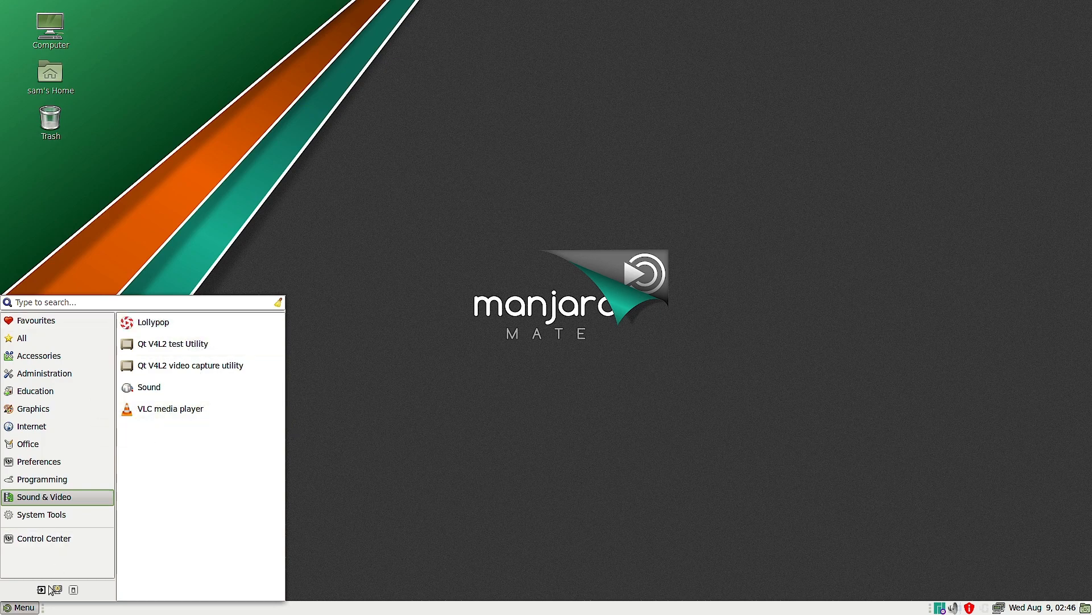
click(564, 390)
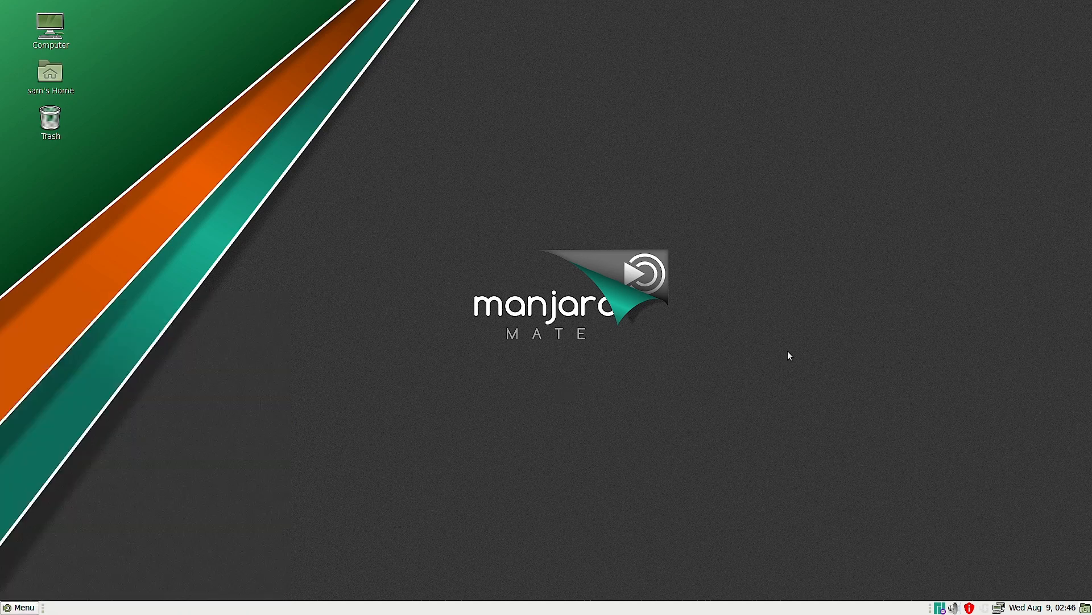